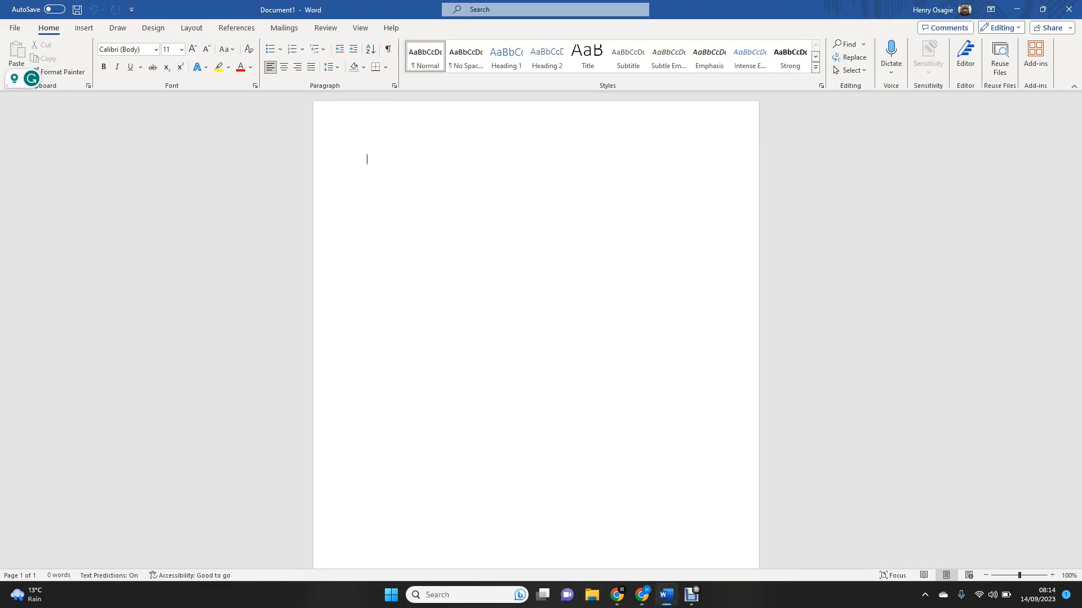
Step: Write the heading "WELCOME TO MY YOUTUBE CHANNEL" on the first line of the blank document
type("WELCOME TO MY")
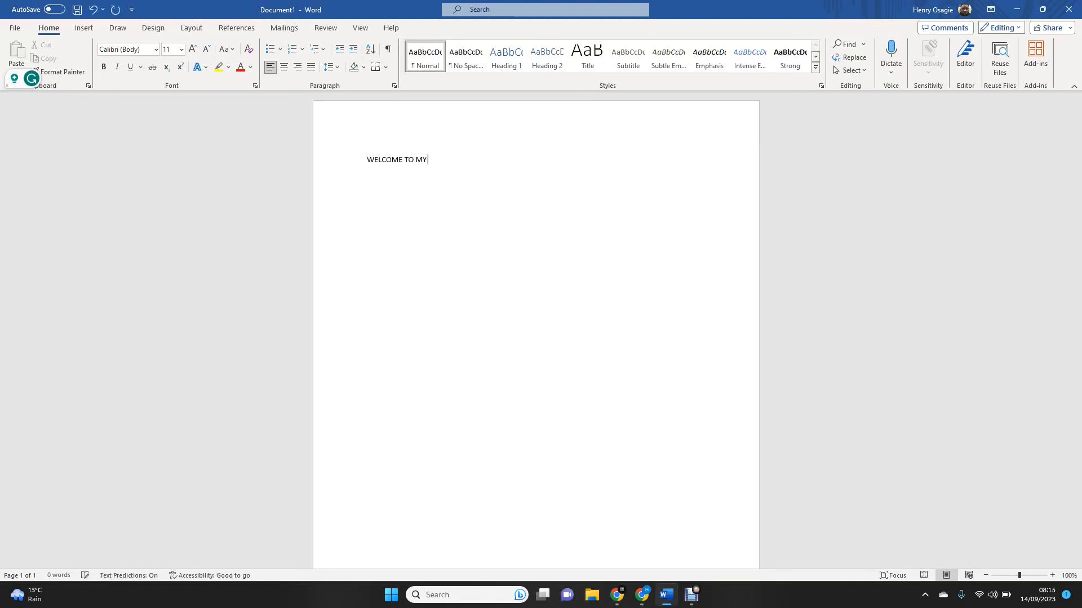
type(" YOUTUBE CHAN")
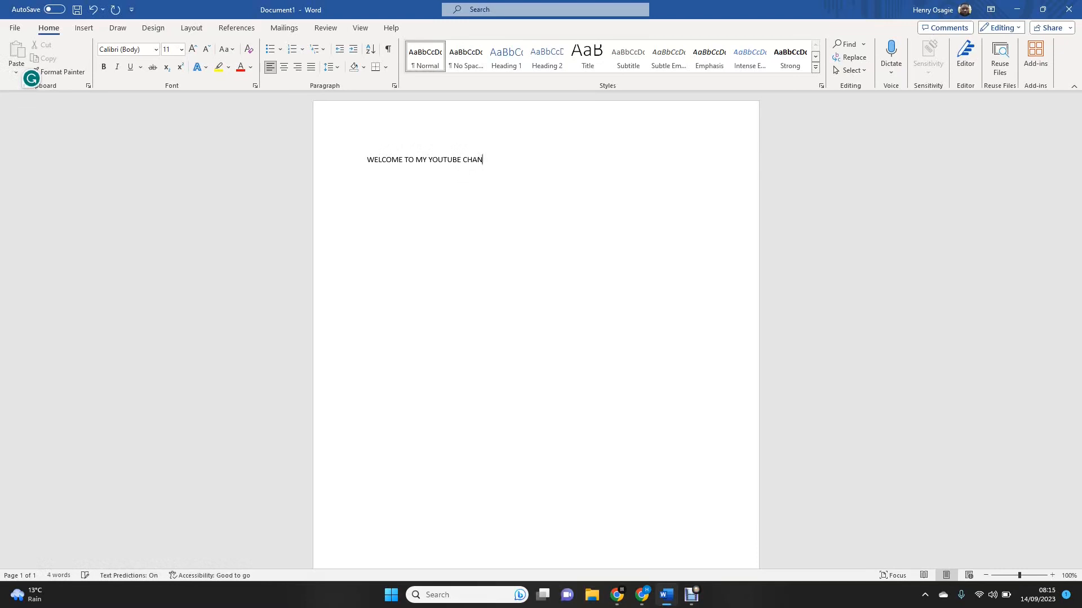
type("NEL")
Step: Enlarge the whole heading to font size 28 and place the cursor at its start
key("ctrl+a")
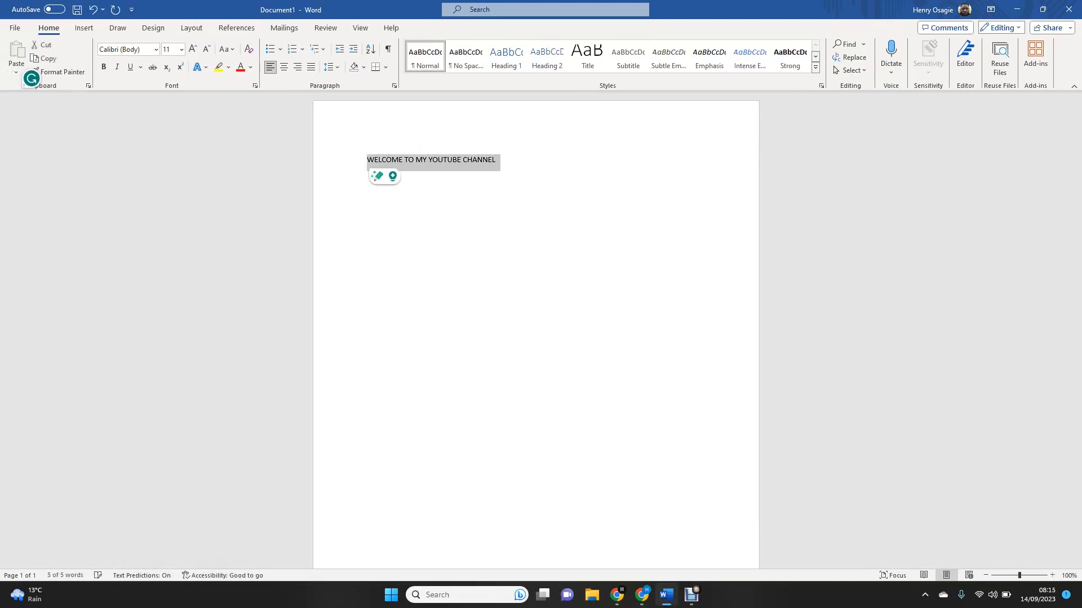
key("ctrl+shift+period")
key("ctrl+shift+period")
key("ctrl+shift+period")
key("ctrl+shift+period")
key("ctrl+shift+period")
key("ctrl+shift+period")
key("ctrl+shift+period")
key("ctrl+shift+period")
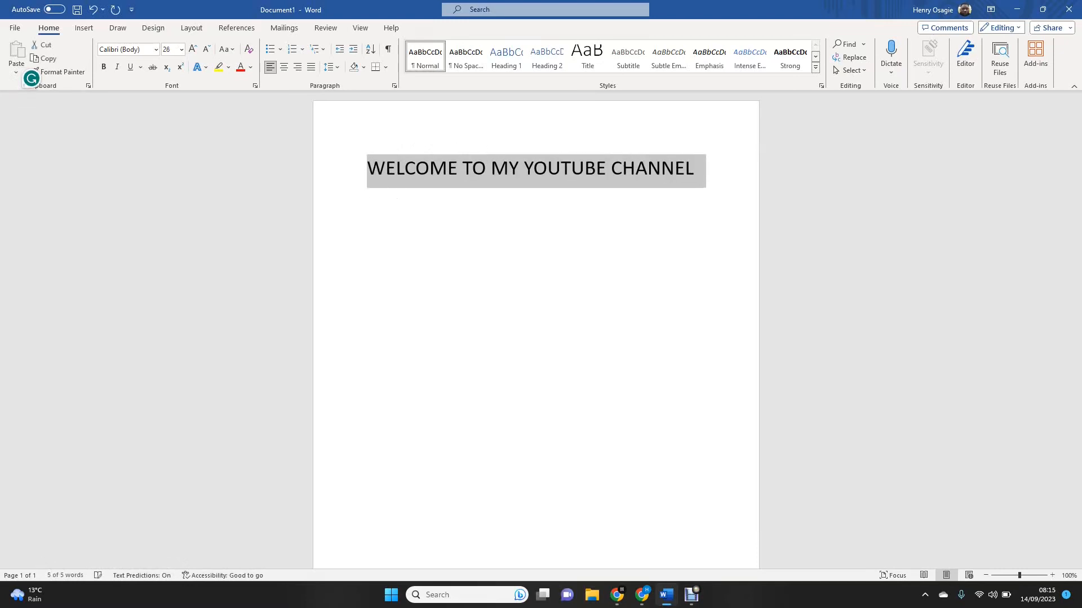
key("ctrl+shift+period")
key("Left")
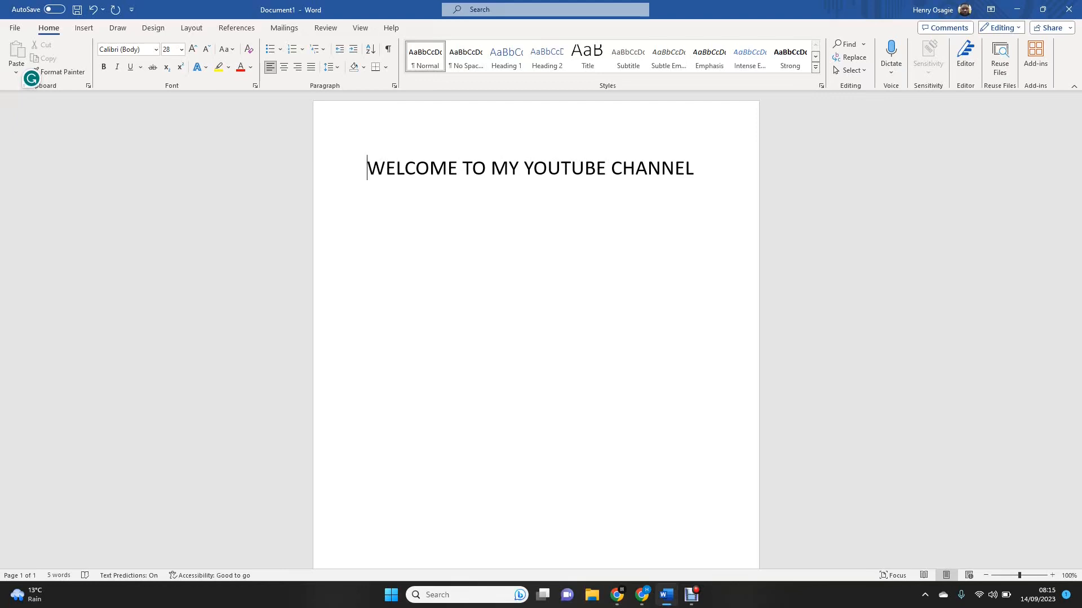
Step: Insert a line reading "Ctrl-control" above the heading, and delete that line again
key("Return")
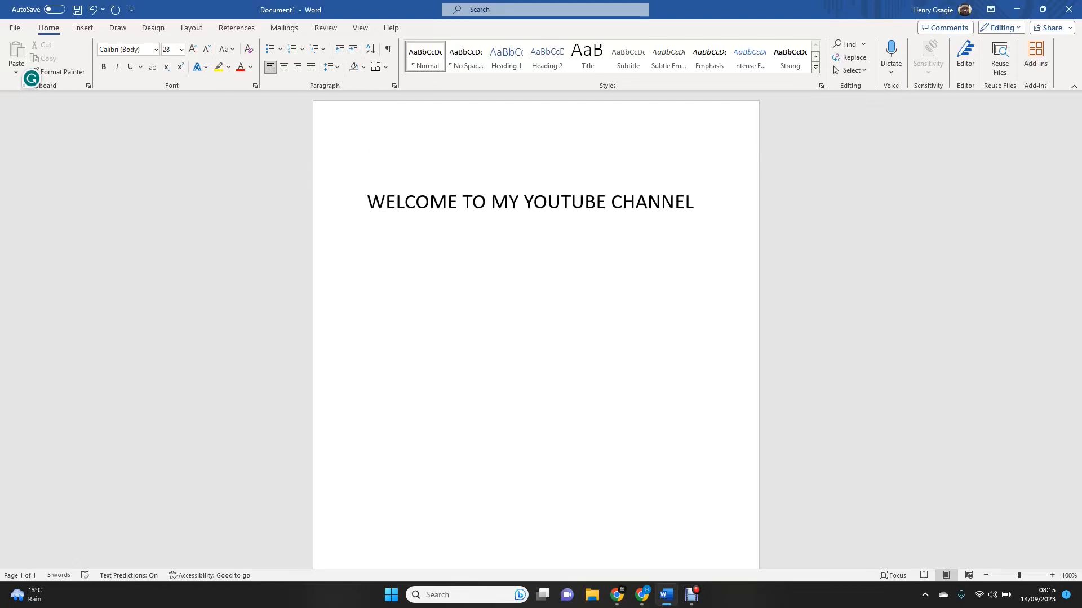
type("Ctrl-control")
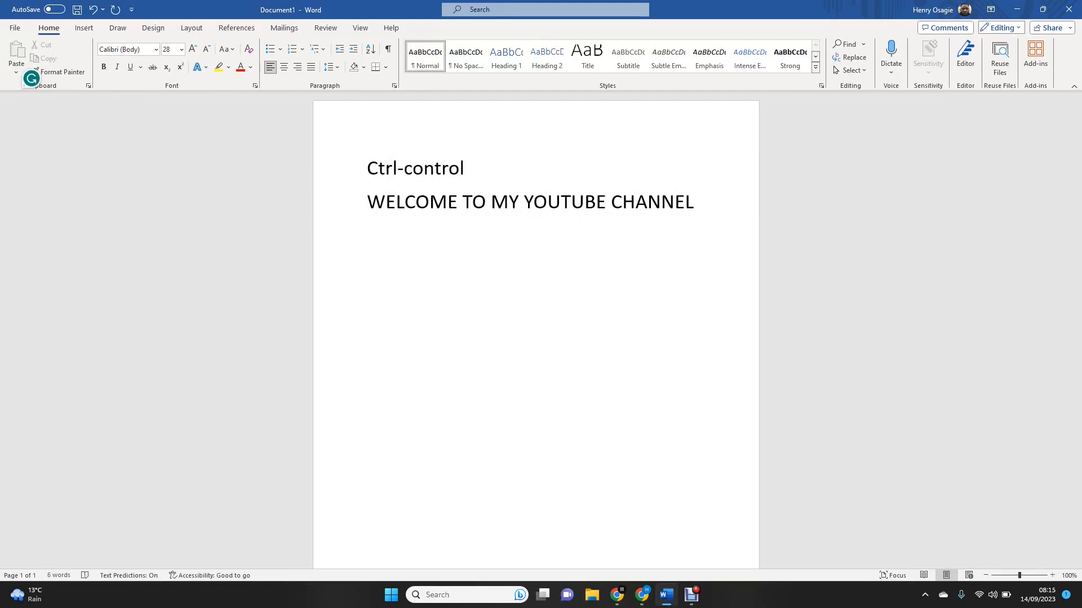
key("BackSpace")
key("BackSpace")
key("BackSpace")
key("BackSpace")
key("BackSpace")
key("BackSpace")
key("BackSpace")
key("BackSpace")
key("BackSpace")
key("BackSpace")
key("BackSpace")
key("BackSpace")
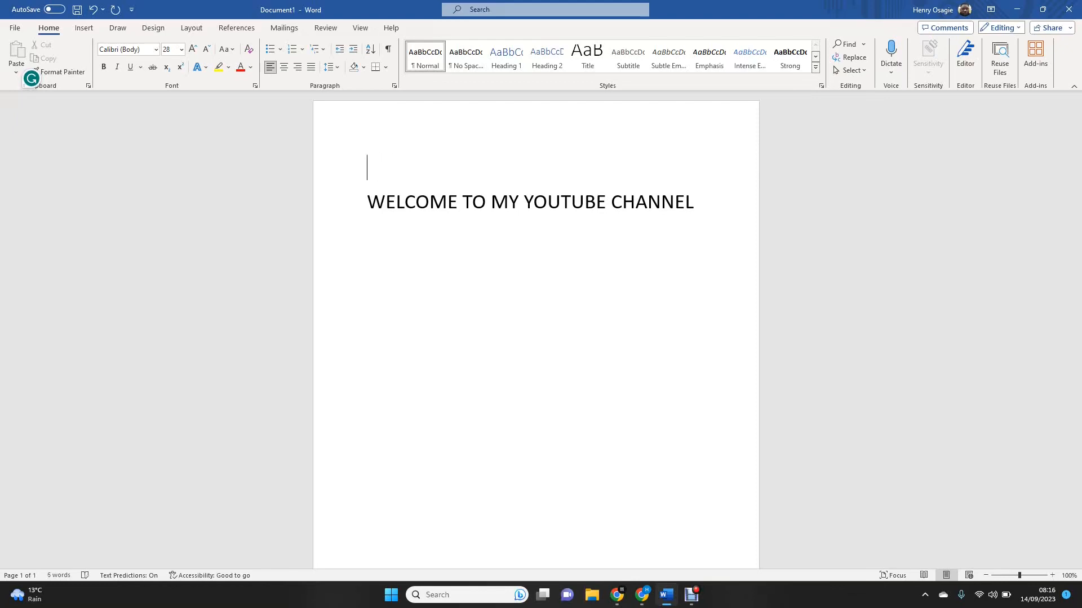
key("Delete")
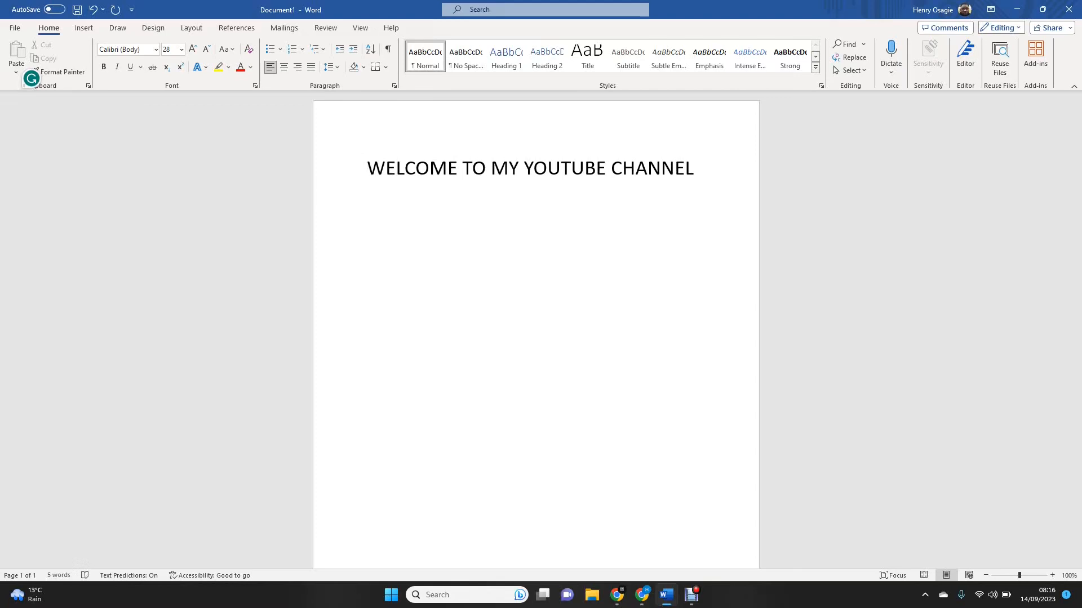
Step: Select all the text, deselect it, and extend a selection word by word from the heading's start to its end
key("ctrl+a")
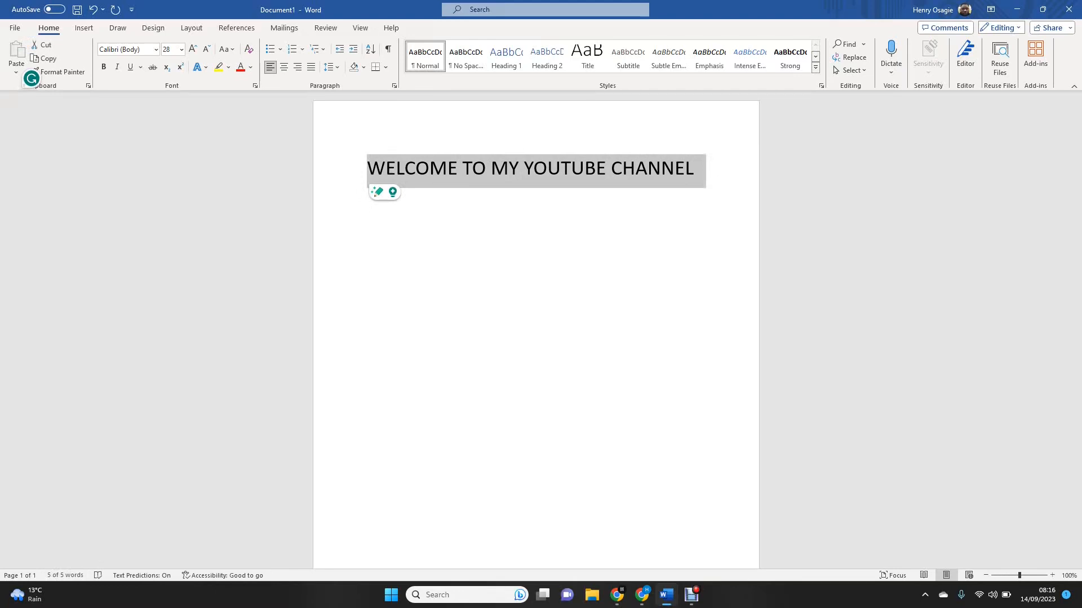
key("Left")
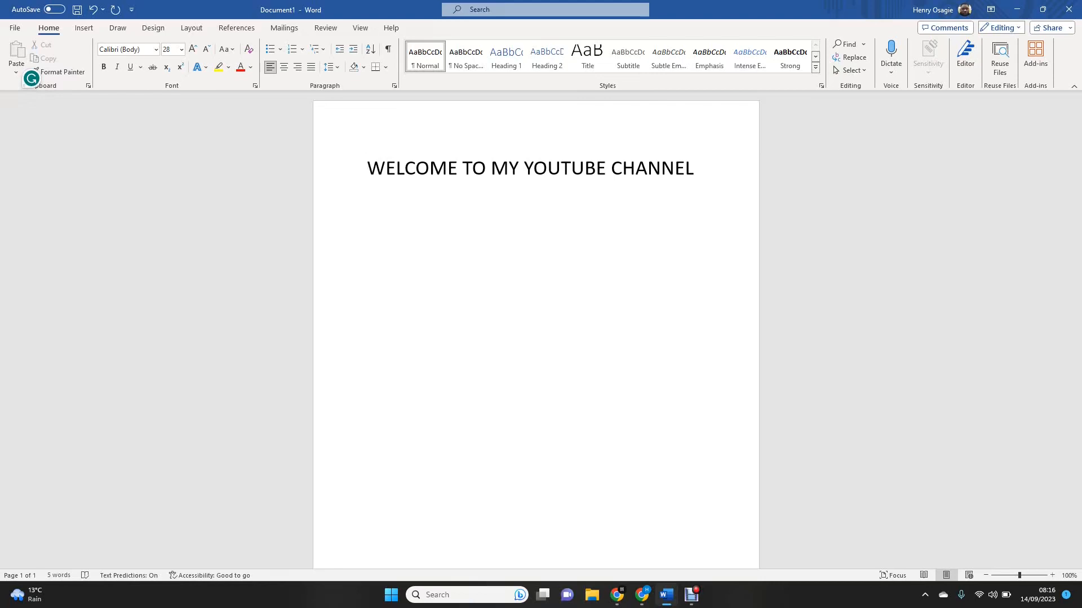
key("ctrl+shift+Right")
key("ctrl+shift+Right")
key("ctrl+shift+Right")
key("ctrl+shift+Right")
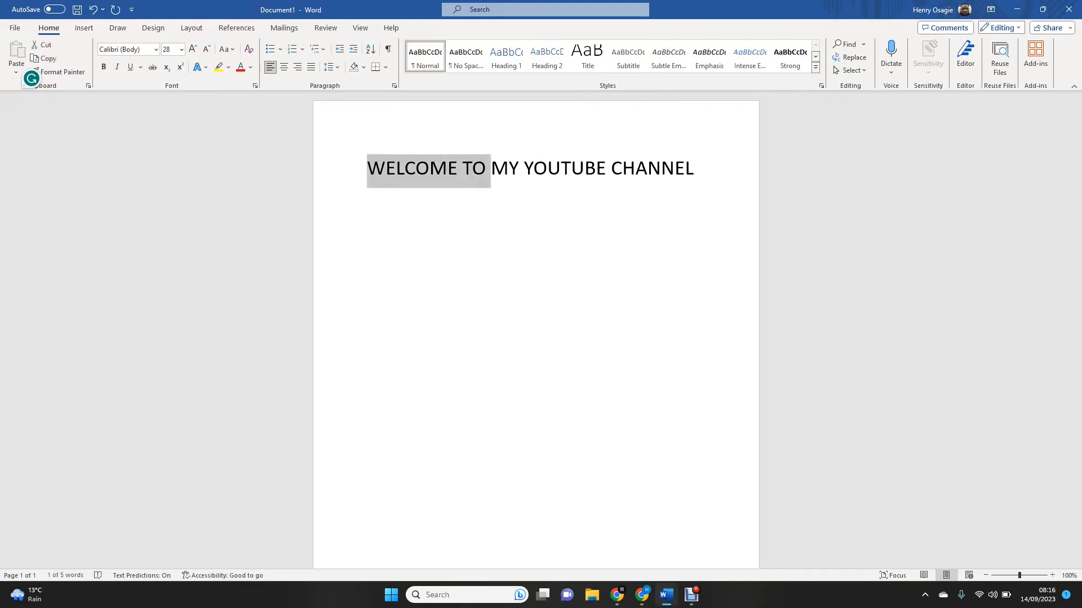
key("ctrl+shift+Right")
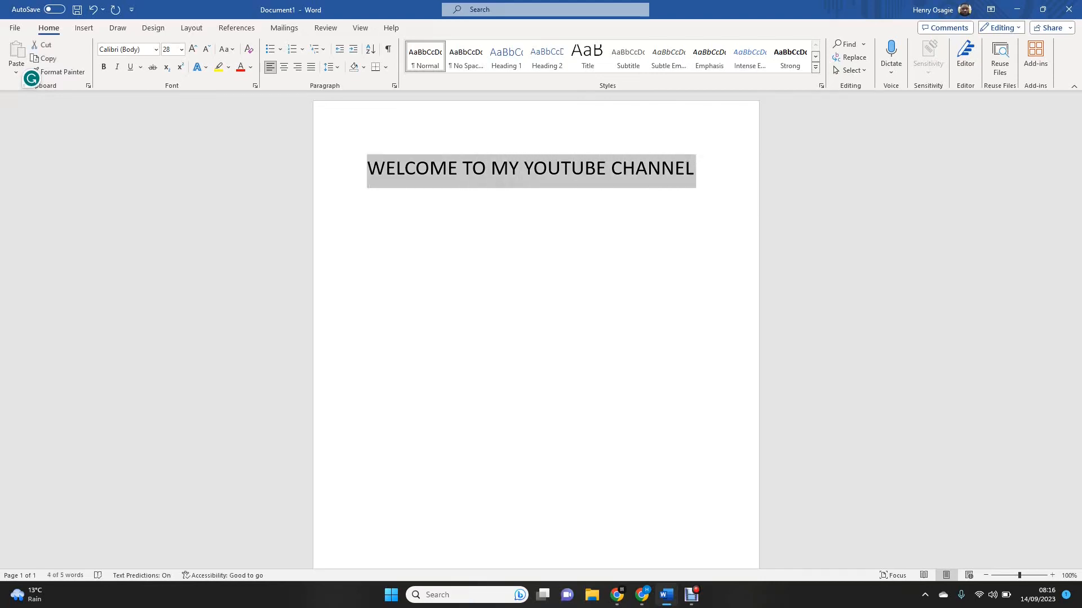
key("ctrl+shift+Right")
key("Right")
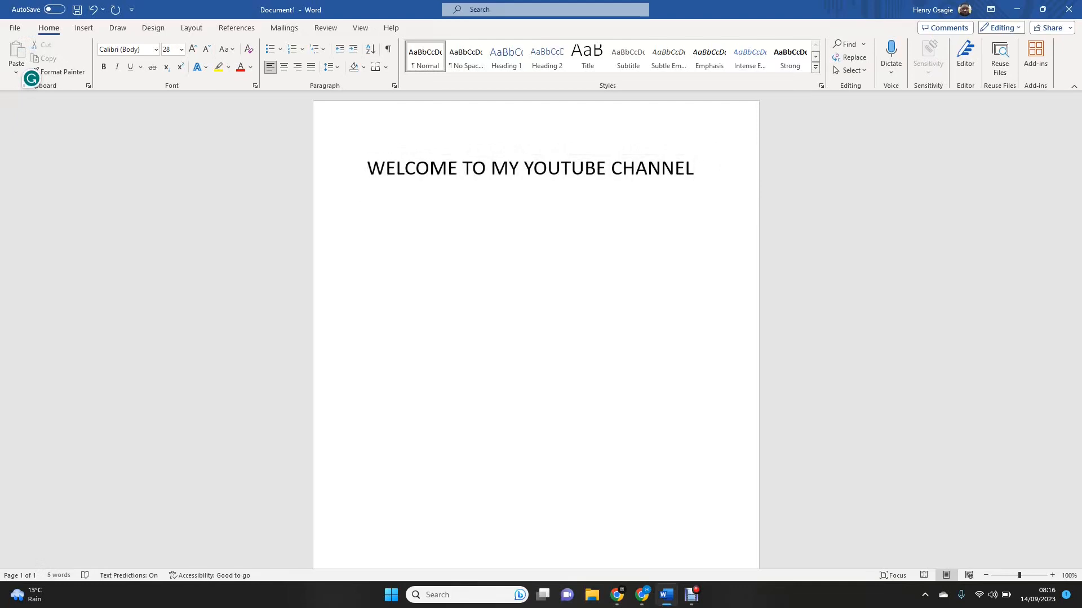
Step: Extend a selection word by word backwards from the heading's end, and select and deselect the whole document
key("ctrl+shift+Left")
key("ctrl+shift+Left")
key("ctrl+shift+Left")
key("ctrl+shift+Left")
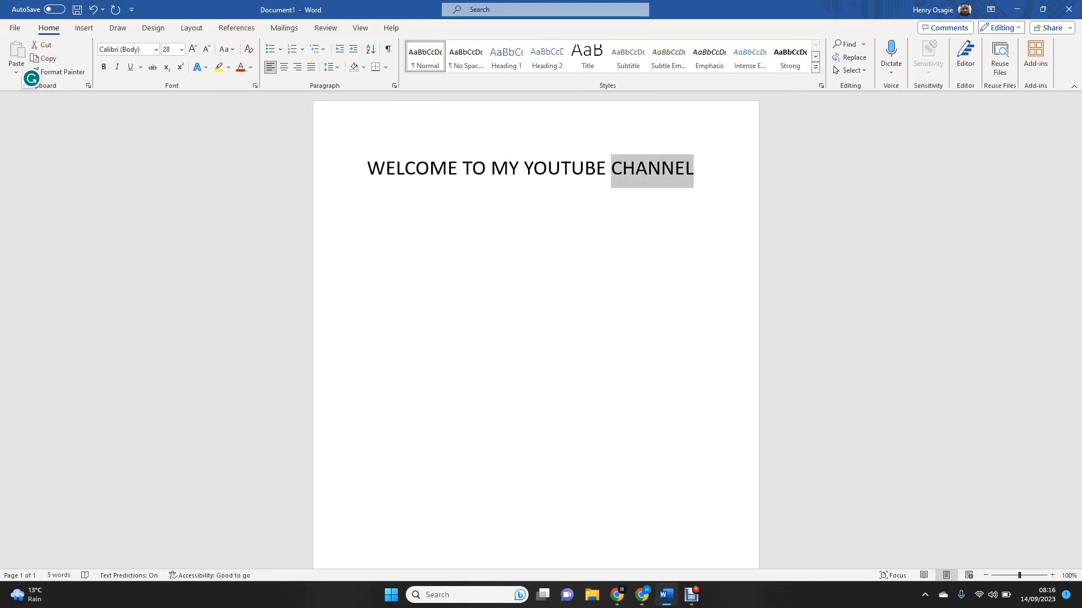
key("ctrl+a")
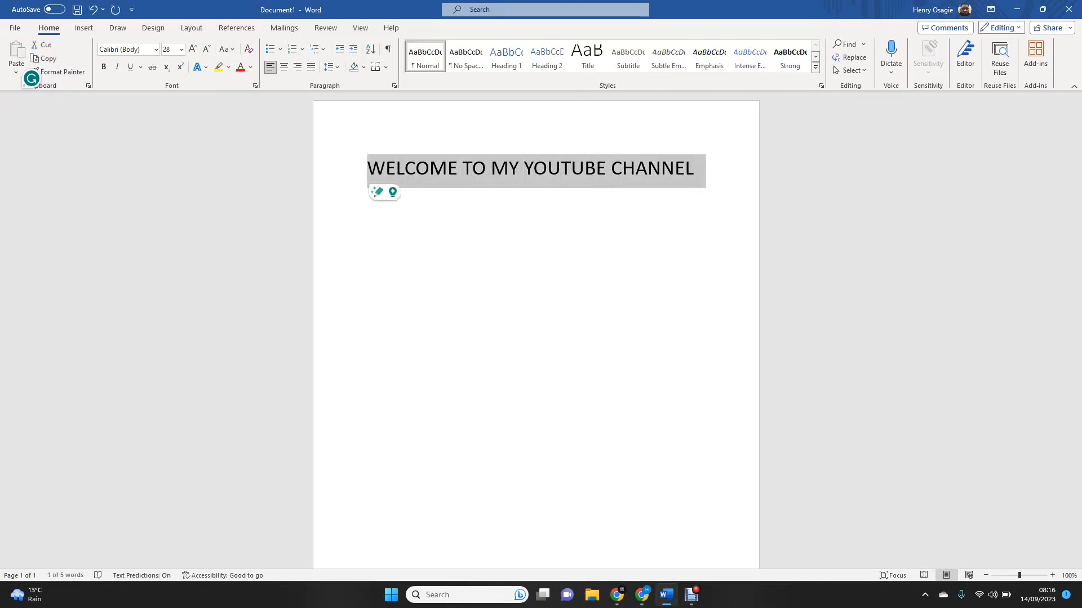
key("Right")
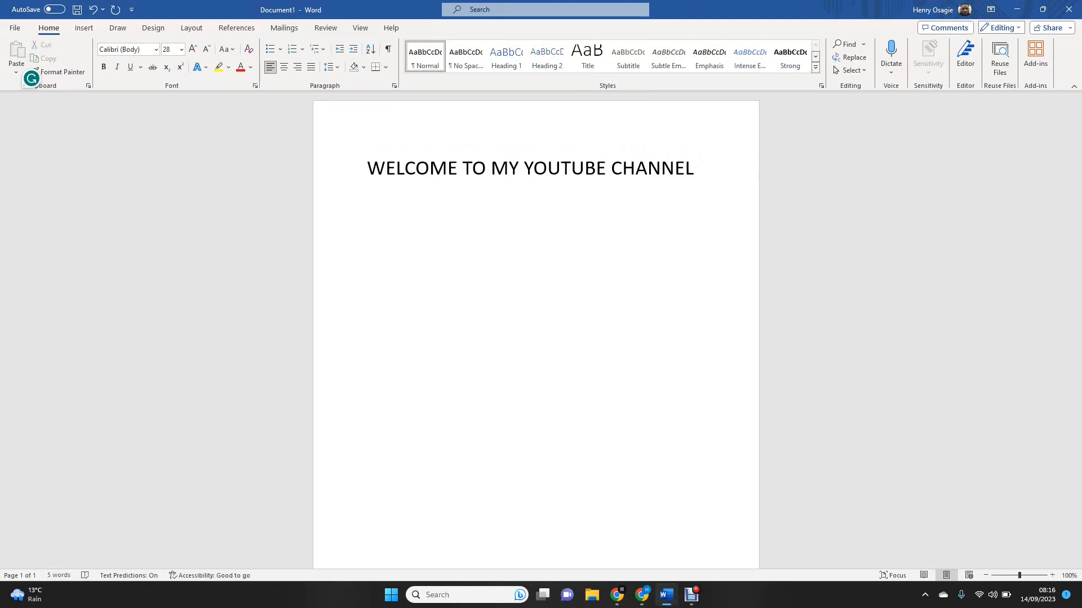
Step: Copy the heading and paste two copies of it on new lines underneath
key("ctrl+a")
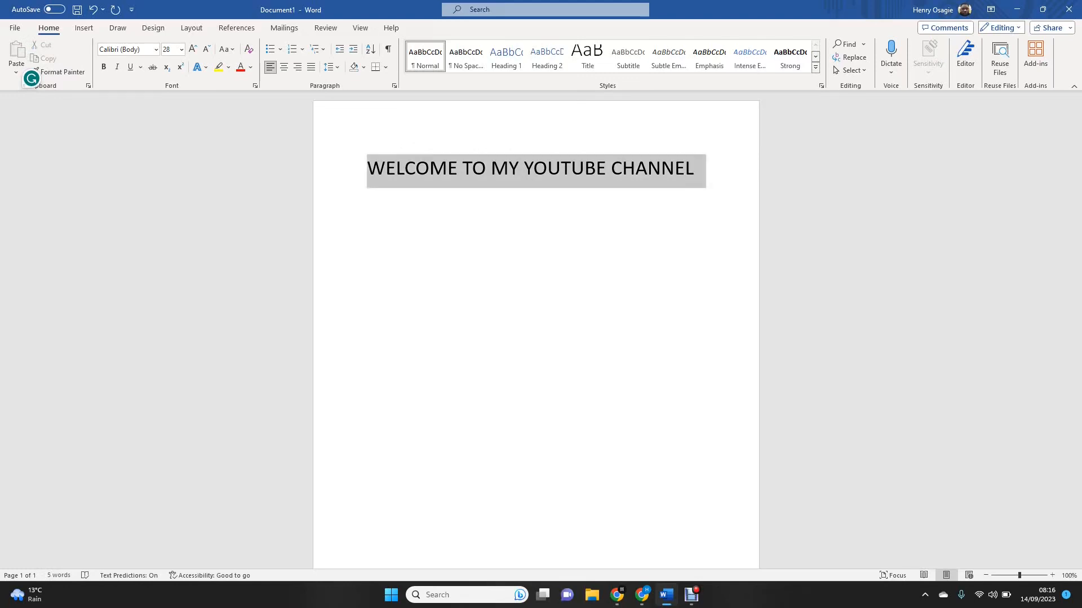
key("ctrl+c")
key("Right")
key("Return")
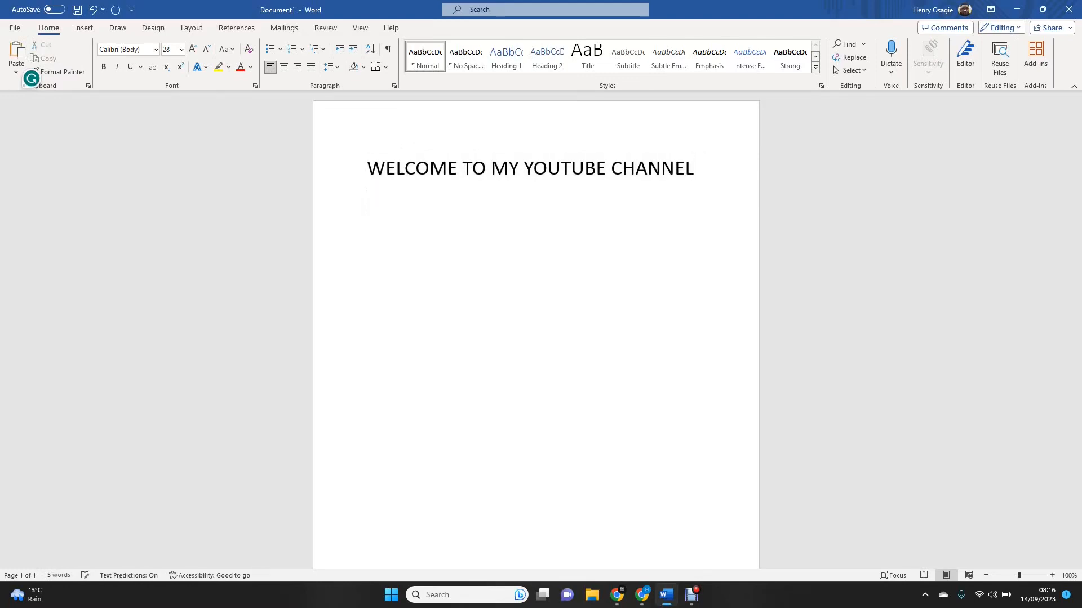
key("ctrl+v")
key("ctrl+v")
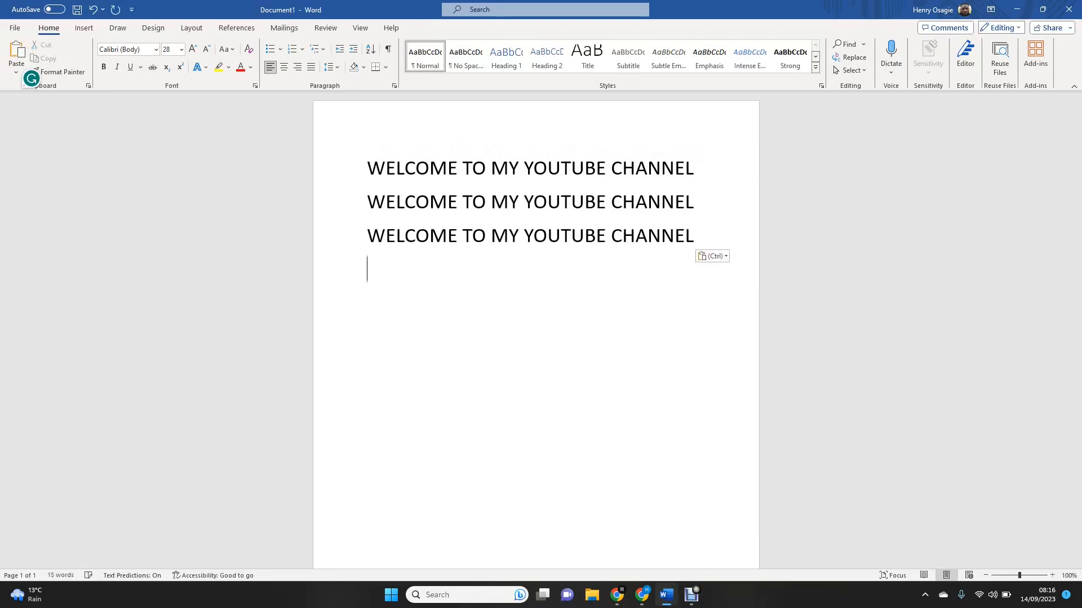
Step: Extend a selection line by line downwards from the first heading line, and upwards from below the last one
key("Up")
key("Up")
key("Up")
key("shift+Down")
key("shift+Down")
key("shift+Down")
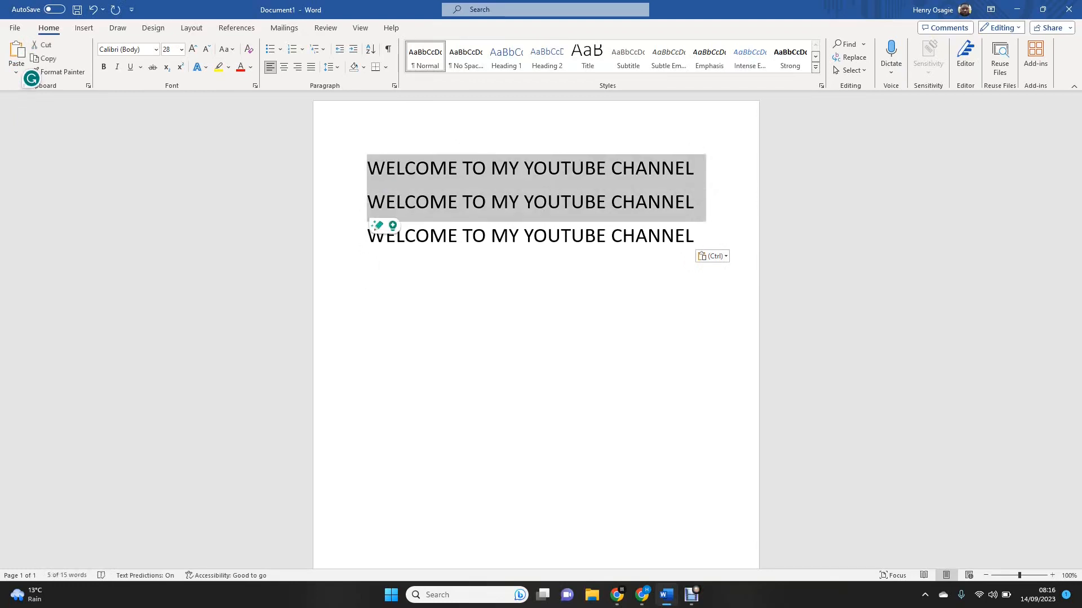
key("Right")
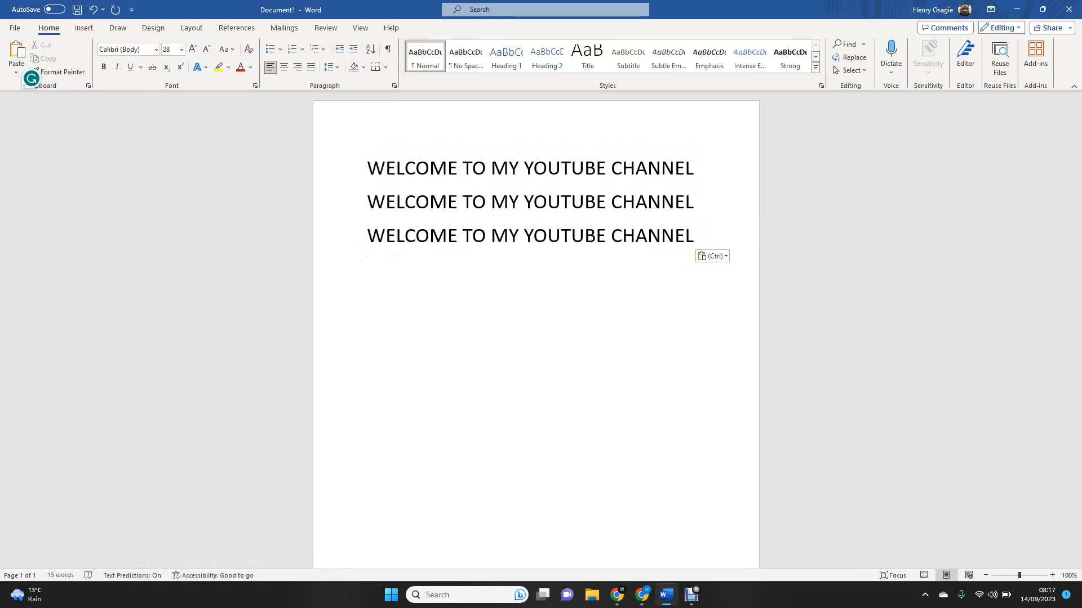
key("shift+Up")
key("shift+Up")
key("shift+Up")
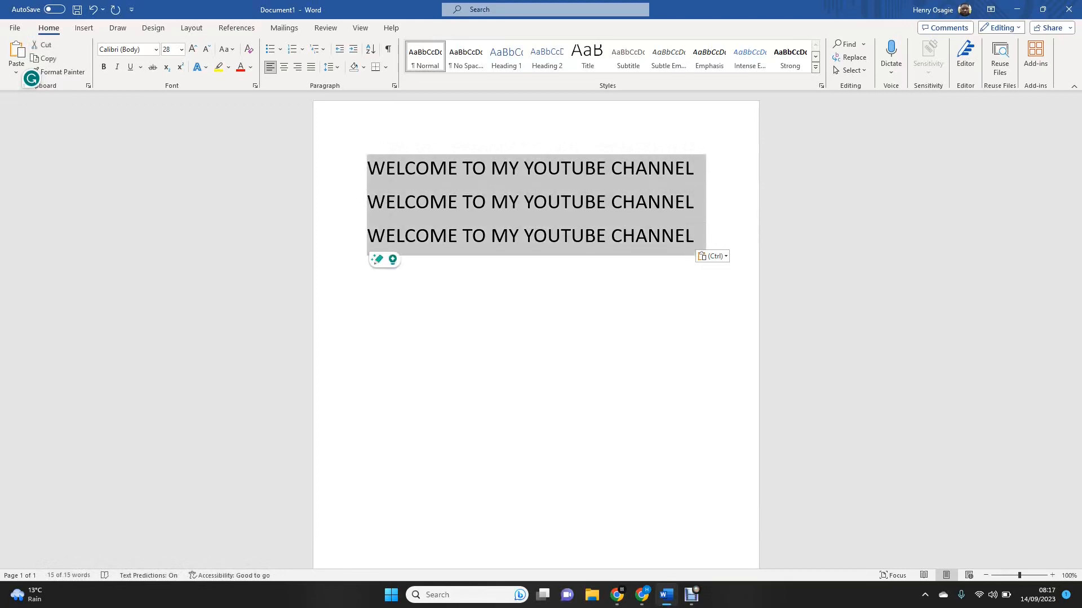
Step: Undo both pasted copies of the heading
key("ctrl+z")
key("ctrl+z")
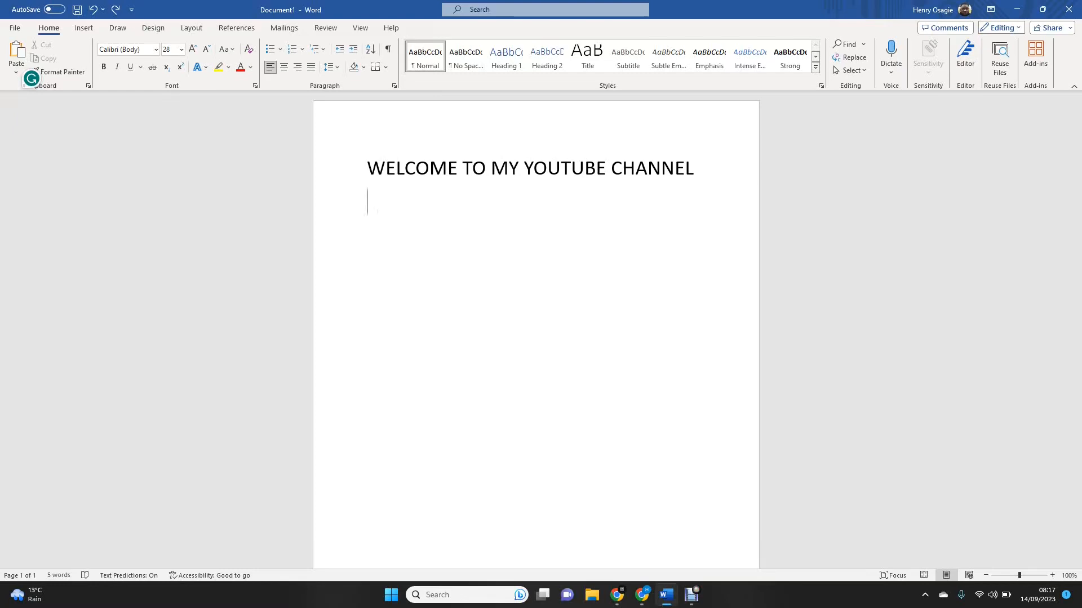
Step: Add the bold line "Welcome to my youtube channel" below the heading
left_click(367, 169)
key("ctrl+b")
type("welcome ")
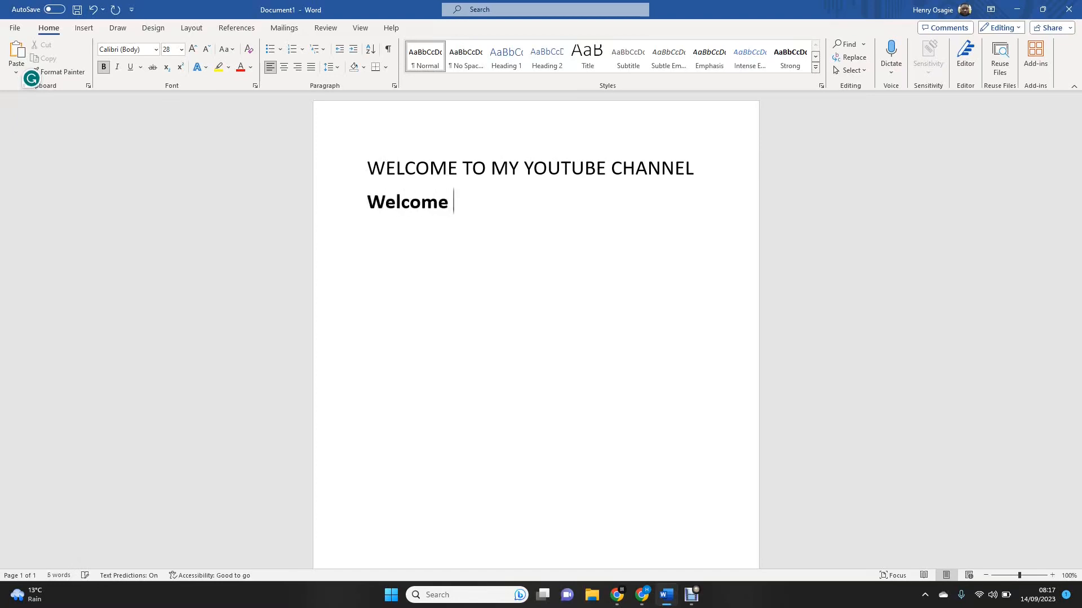
type("to my youtube channel")
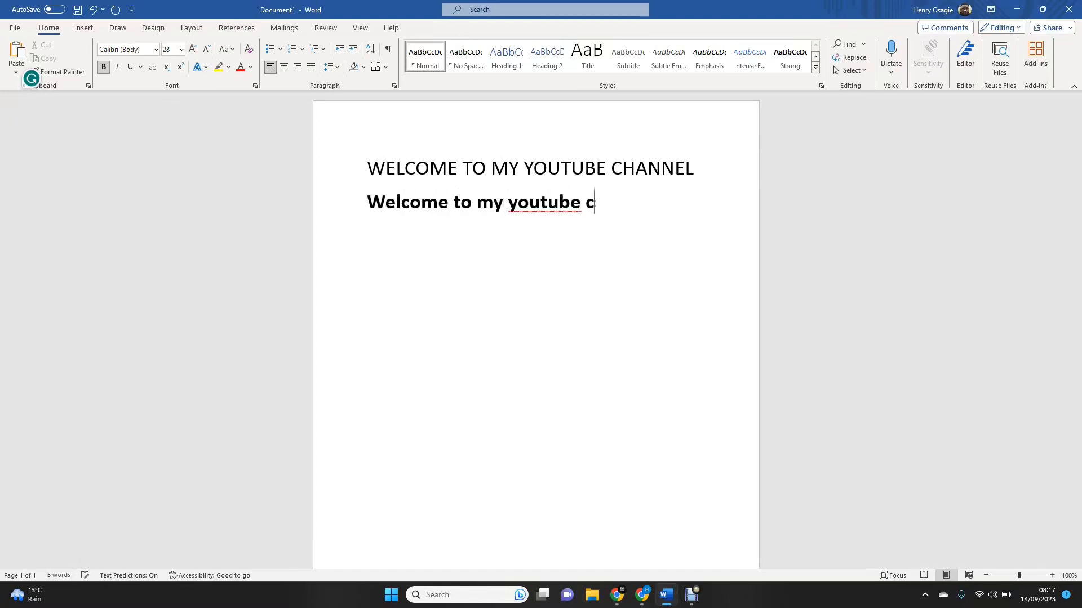
Step: Change the case of "youtube" in the bold second line so that it reads "YouTube"
key("Left")
key("Left")
key("Left")
key("Left")
key("Left")
key("Left")
key("Left")
key("Left")
key("Left")
key("Left")
key("Left")
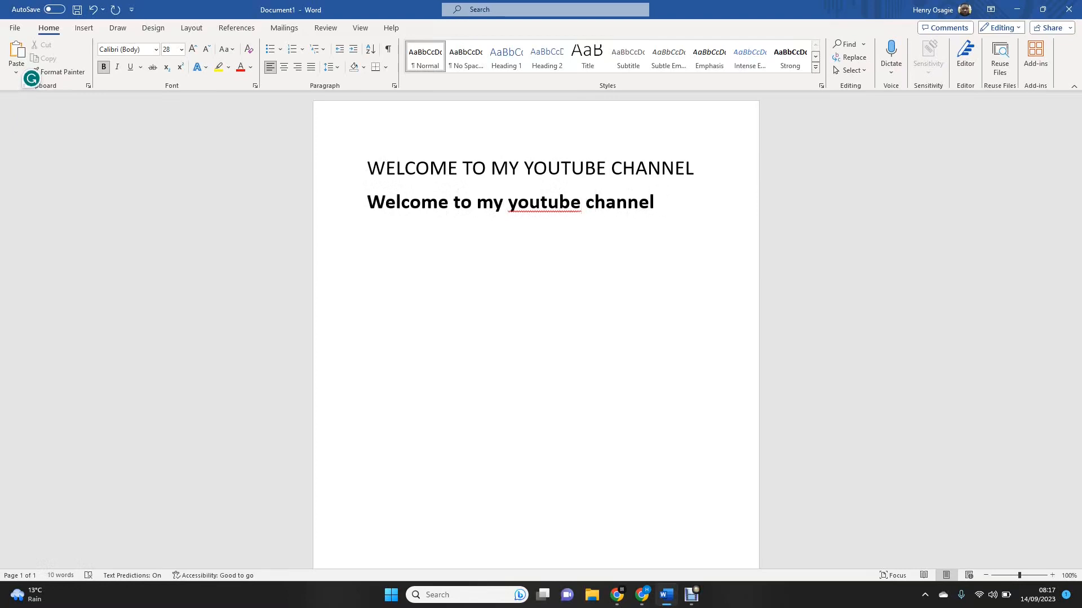
key("shift+F3")
key("Left")
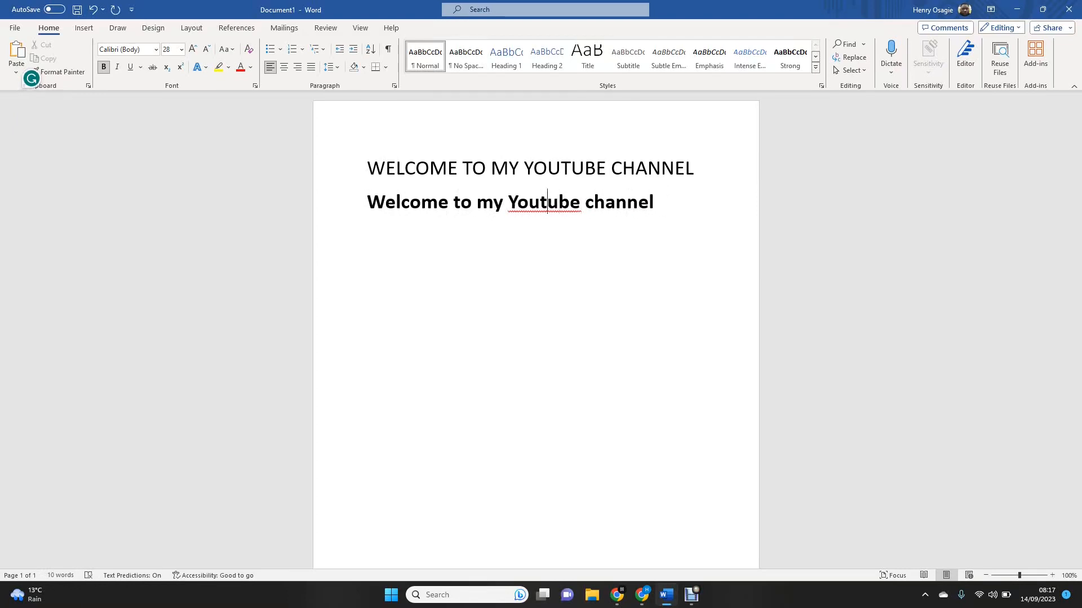
key("shift+Left")
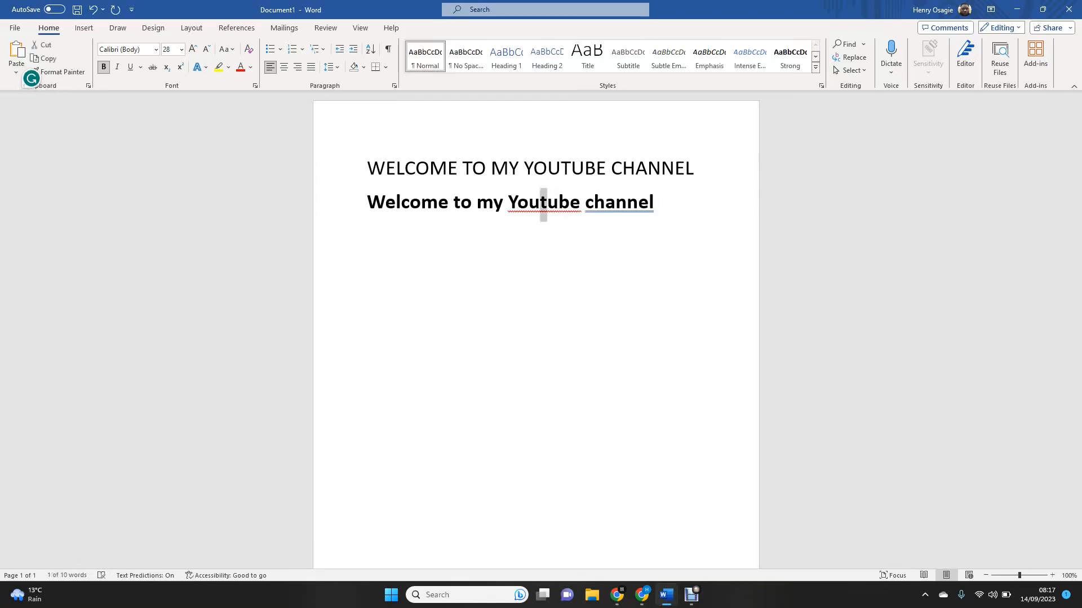
key("shift+F3")
Step: Capitalize the last word of the bold second line as "Channel"
key("Right")
key("Right")
key("Right")
key("Right")
key("Right")
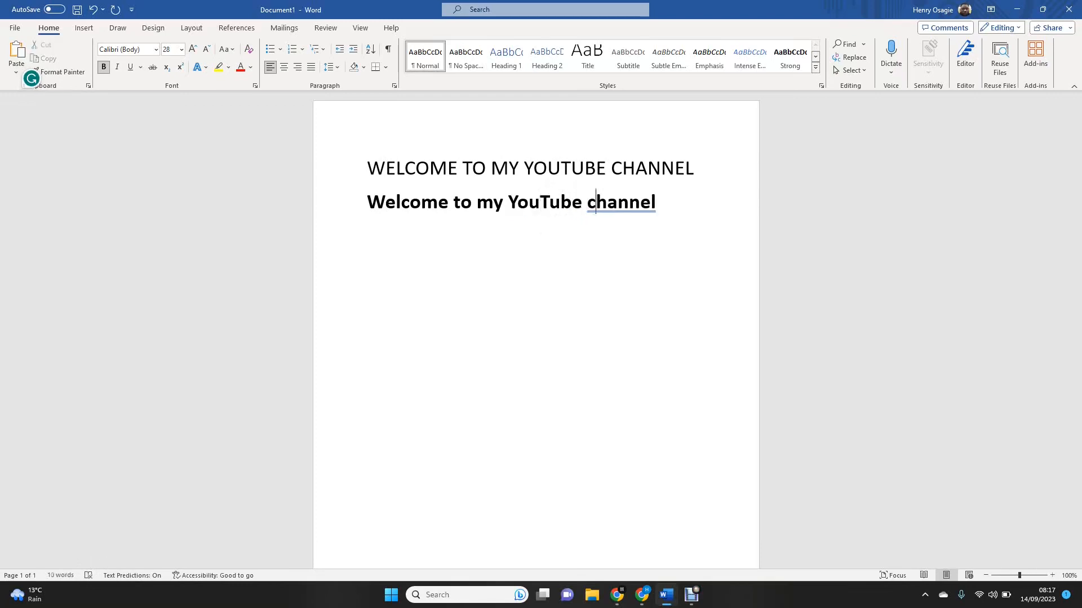
key("shift+F3")
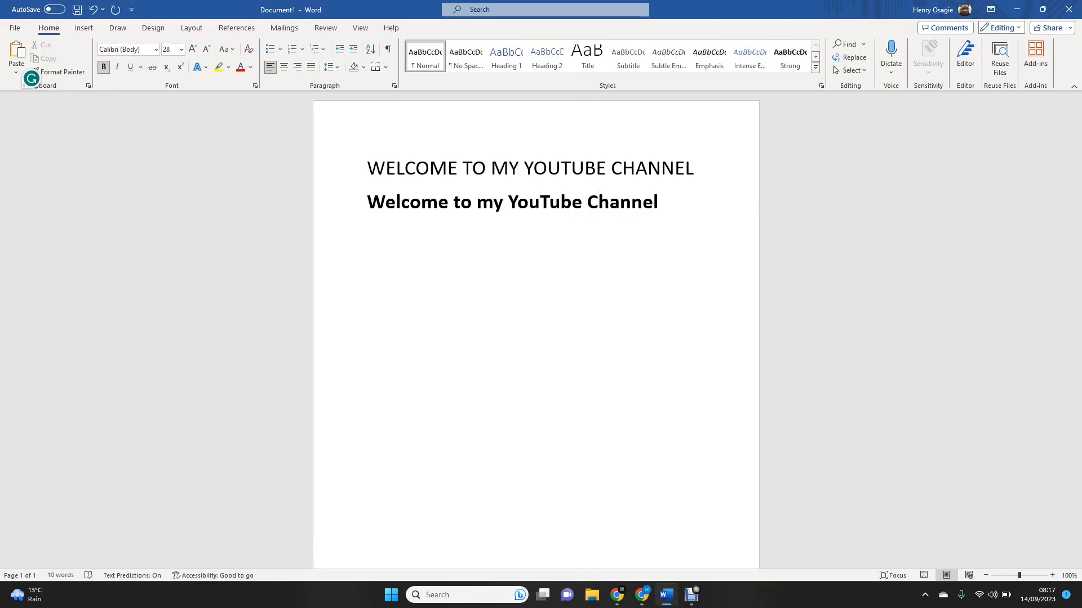
Step: Undo the case changes and the bold second line, and remove the empty line below the heading
key("ctrl+z")
key("ctrl+z")
key("ctrl+z")
key("ctrl+z")
key("ctrl+z")
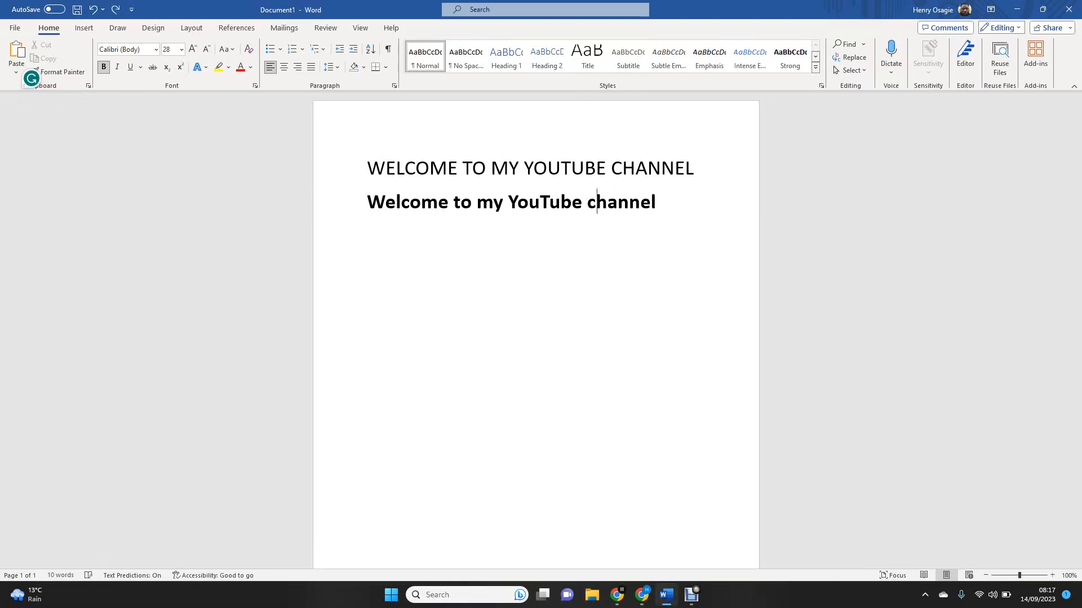
key("ctrl+z")
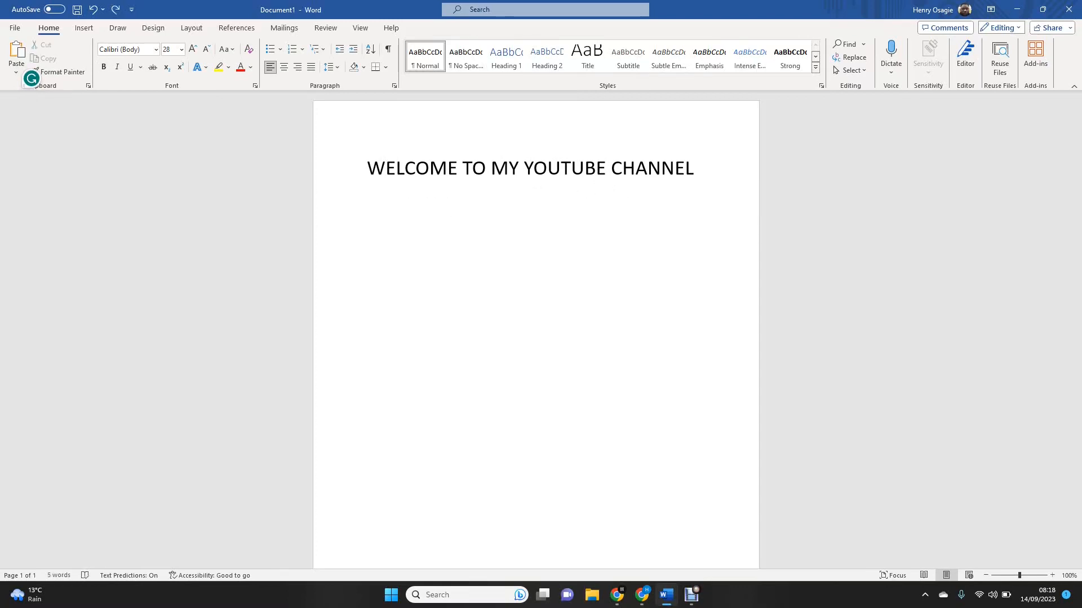
key("BackSpace")
Step: Make the whole heading "WELCOME TO MY YOUTUBE CHANNEL" bold
key("ctrl+a")
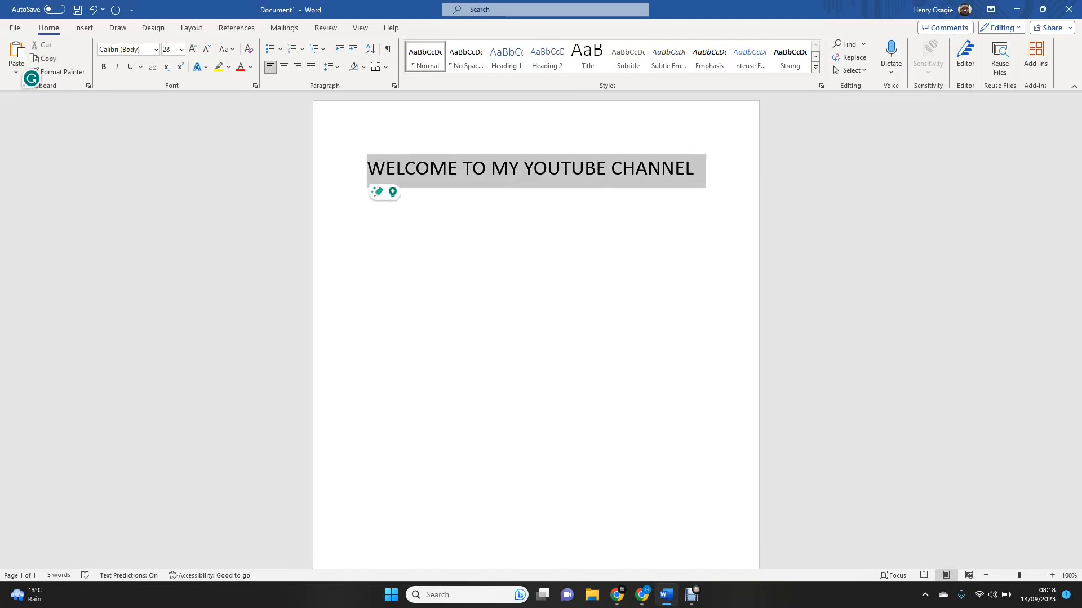
key("ctrl+b")
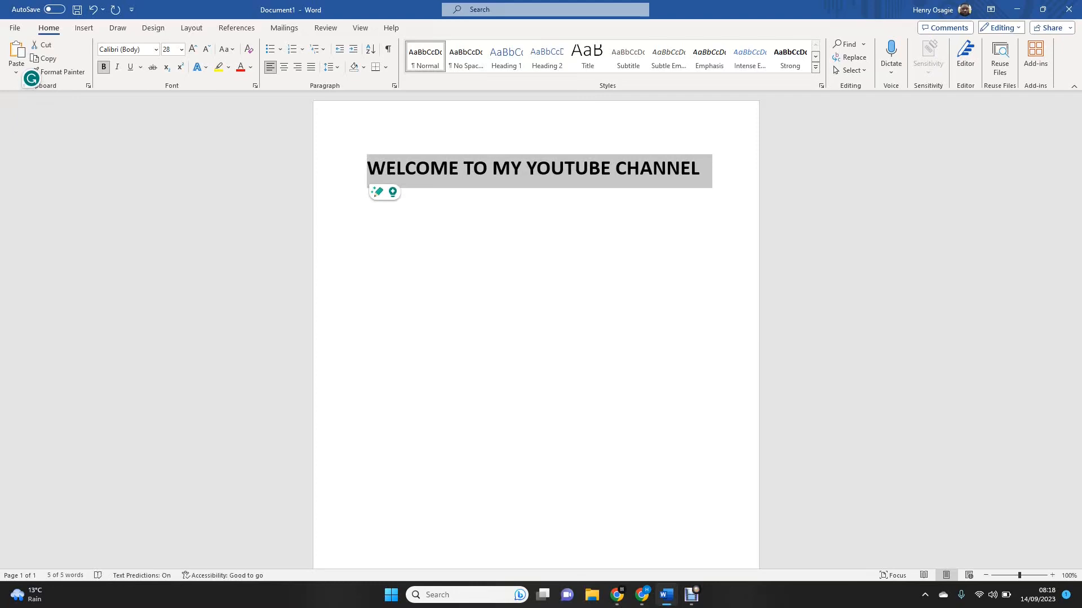
Step: Remove the bold formatting from the whole heading and place the cursor at its end
key("ctrl+b")
left_click(694, 168)
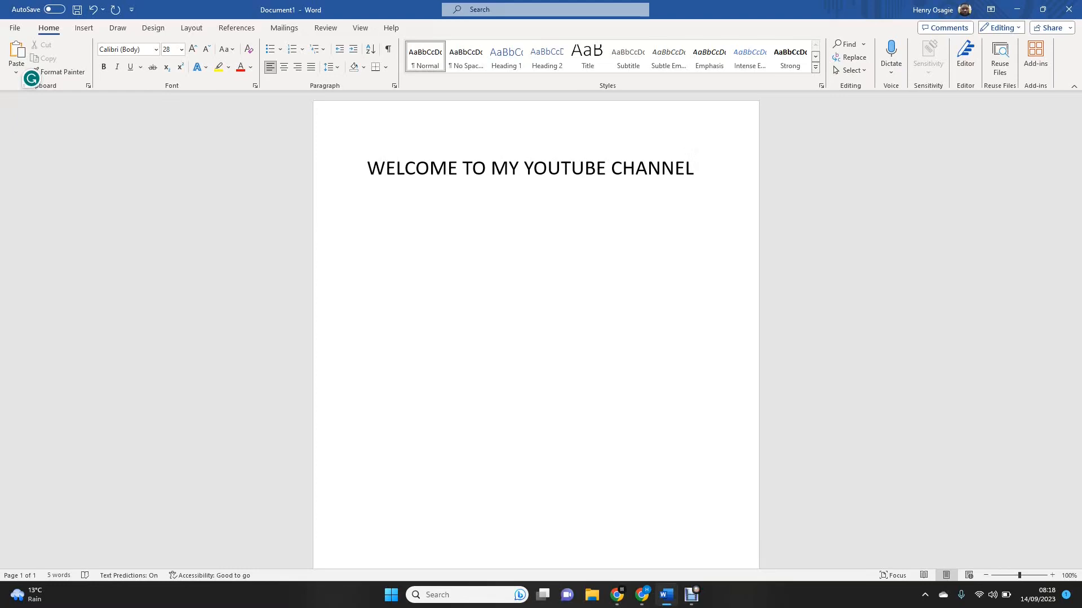
Step: Try bold formatting on only the last word "CHANNEL" and undo it
key("ctrl+shift+Left")
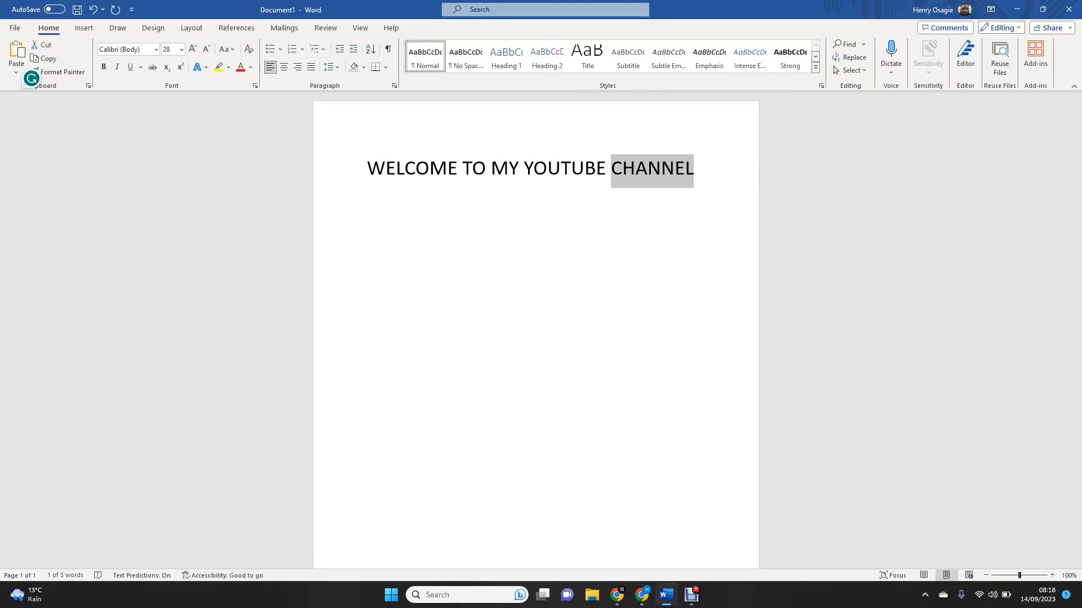
key("ctrl+b")
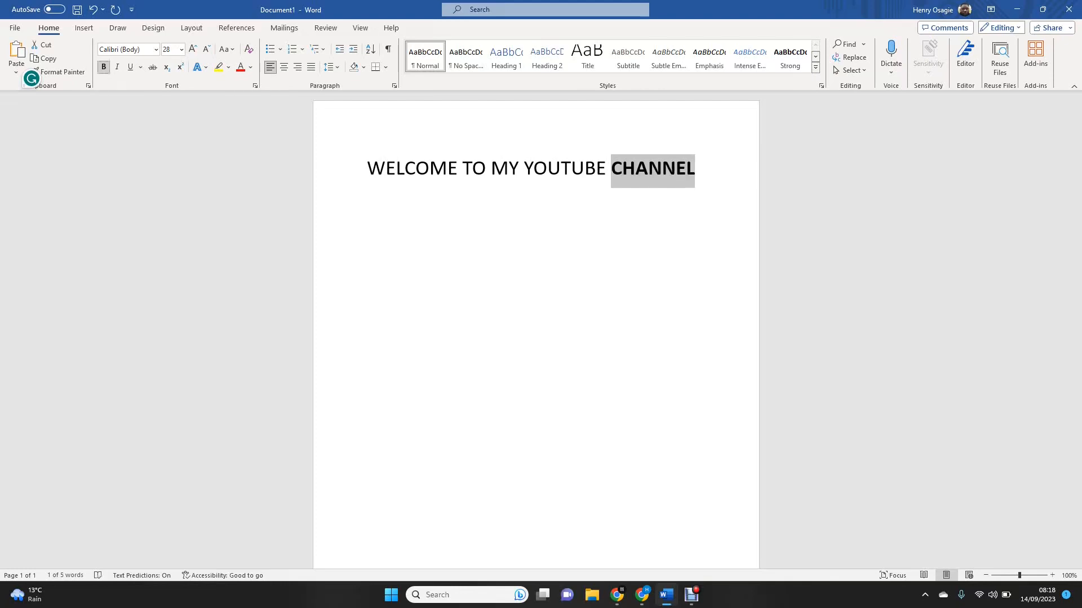
key("ctrl+z")
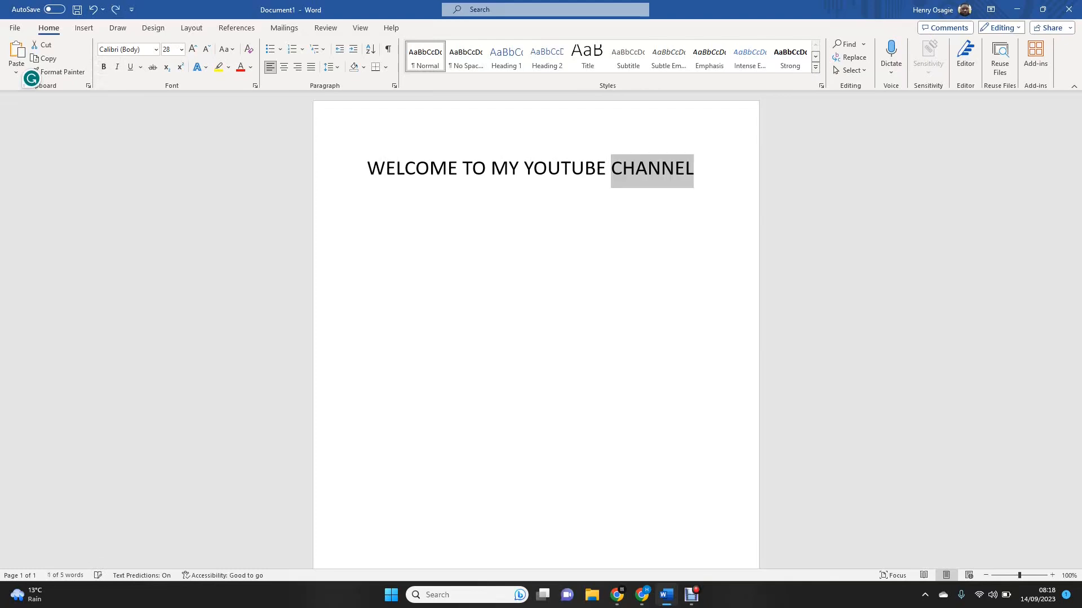
Step: Make only the first word "WELCOME" of the heading bold
key("Left")
key("Left")
key("Left")
key("Left")
key("Left")
key("Left")
key("Left")
key("Left")
key("Left")
key("Left")
key("Left")
key("Left")
key("Left")
key("Left")
key("Left")
key("Left")
key("Left")
key("Left")
key("Left")
key("Left")
key("Left")
key("Left")
key("Left")
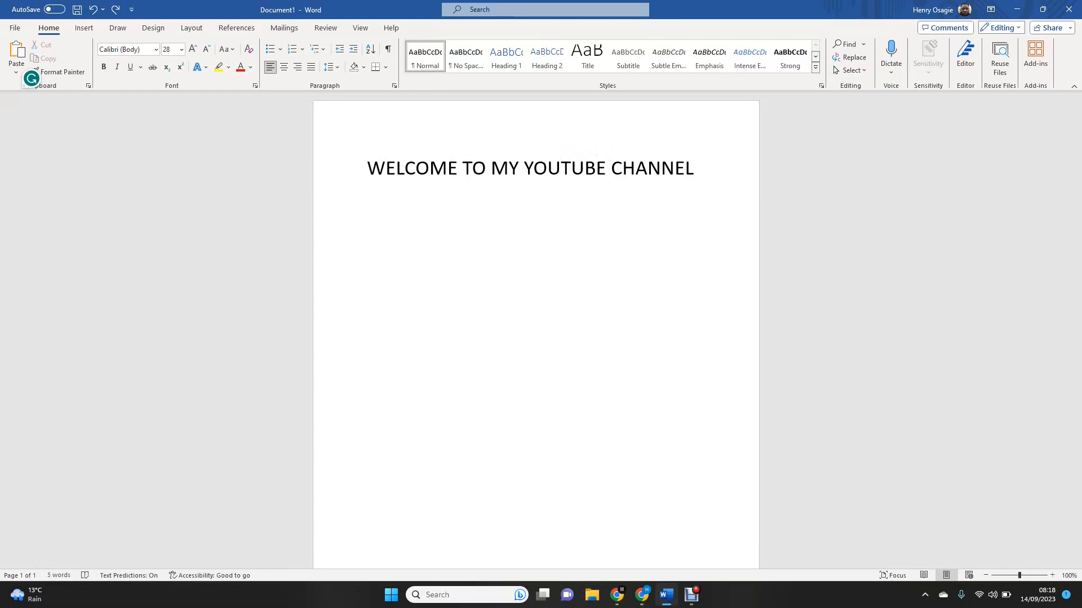
key("ctrl+shift+Right")
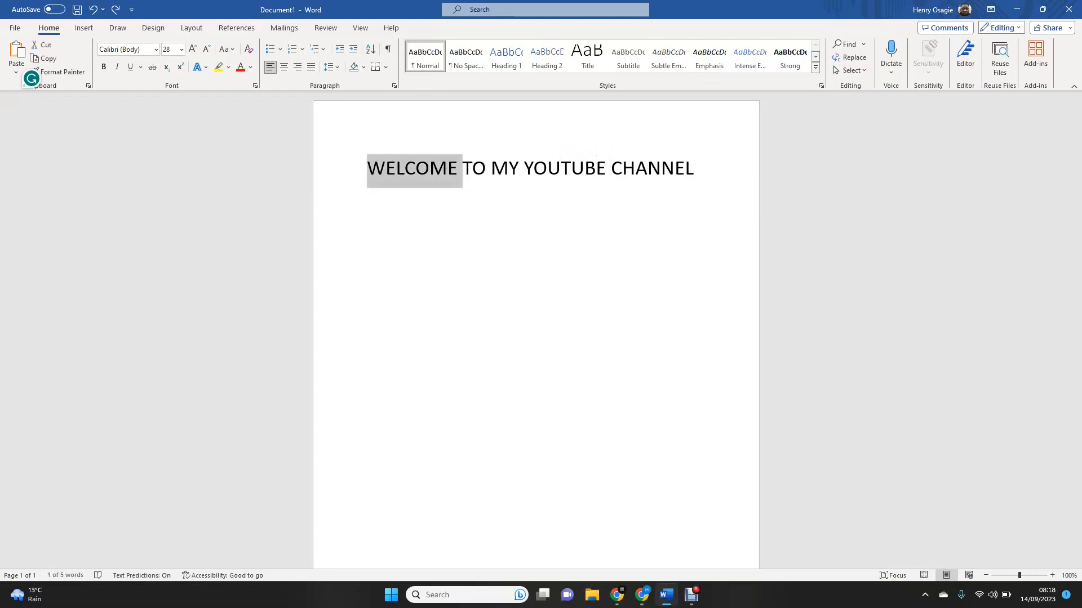
key("ctrl+b")
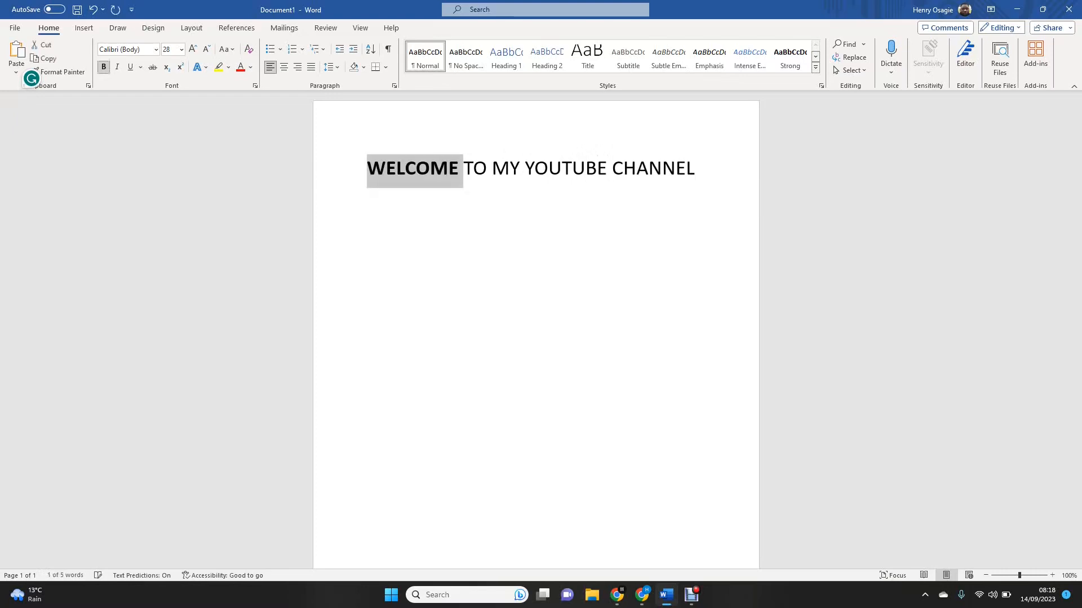
key("Right")
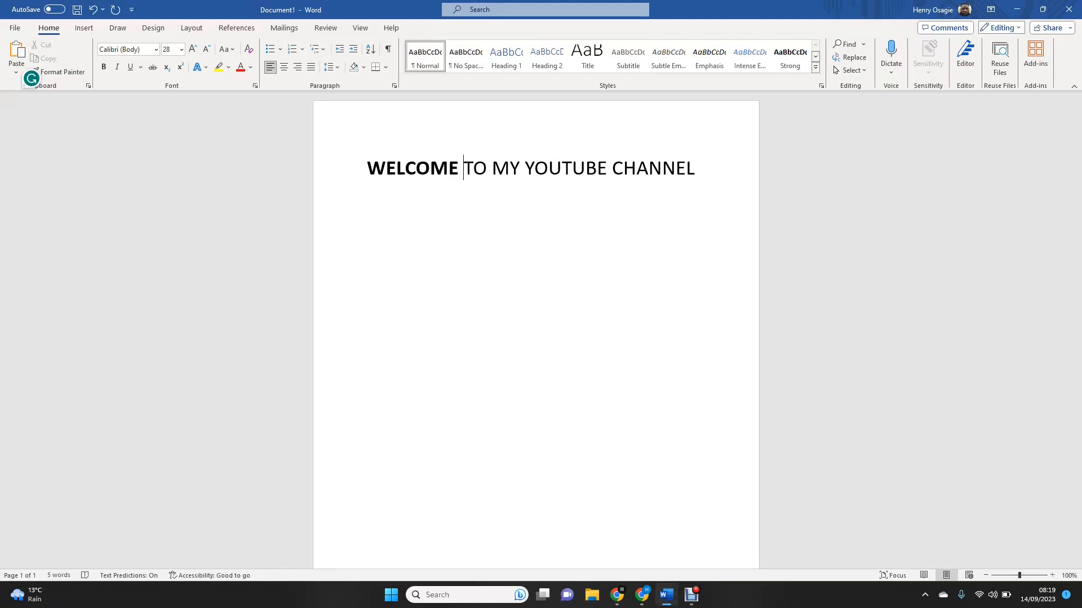
Step: Copy the whole heading and clear the selection, leaving the cursor at the start of the line
key("ctrl+a")
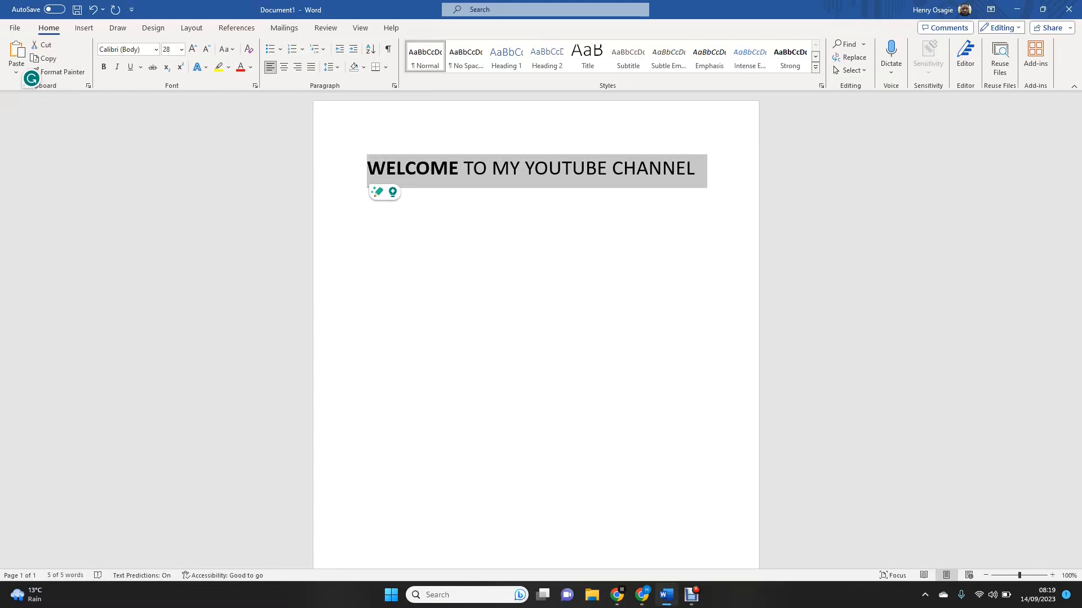
right_click(458, 173)
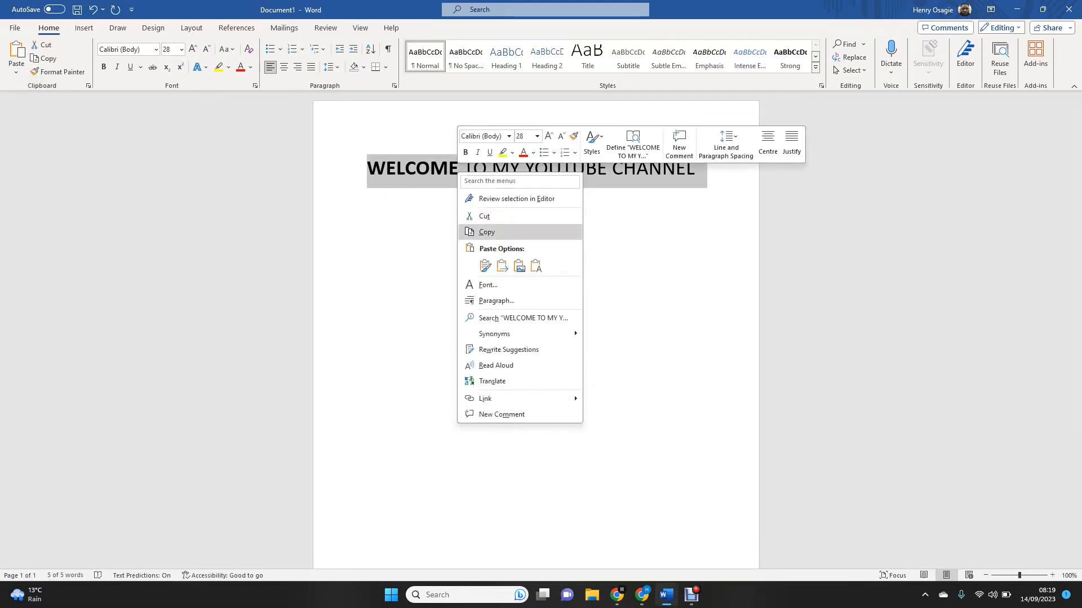
left_click(488, 231)
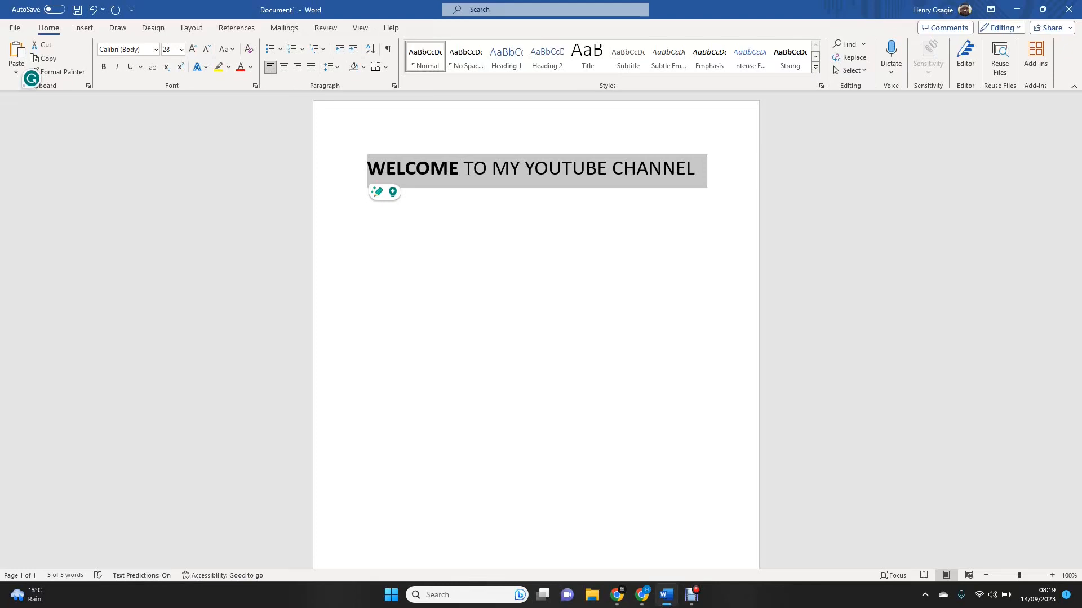
key("Left")
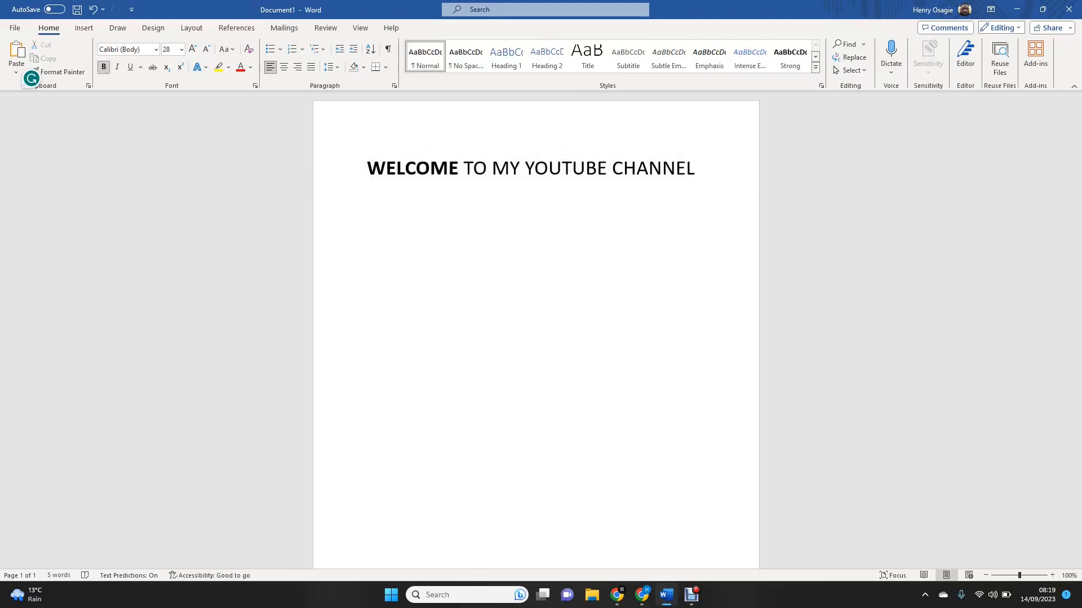
Step: Demonstrate selecting the single letter "W" and the whole word "WELCOME", clearing each selection
key("shift+Right")
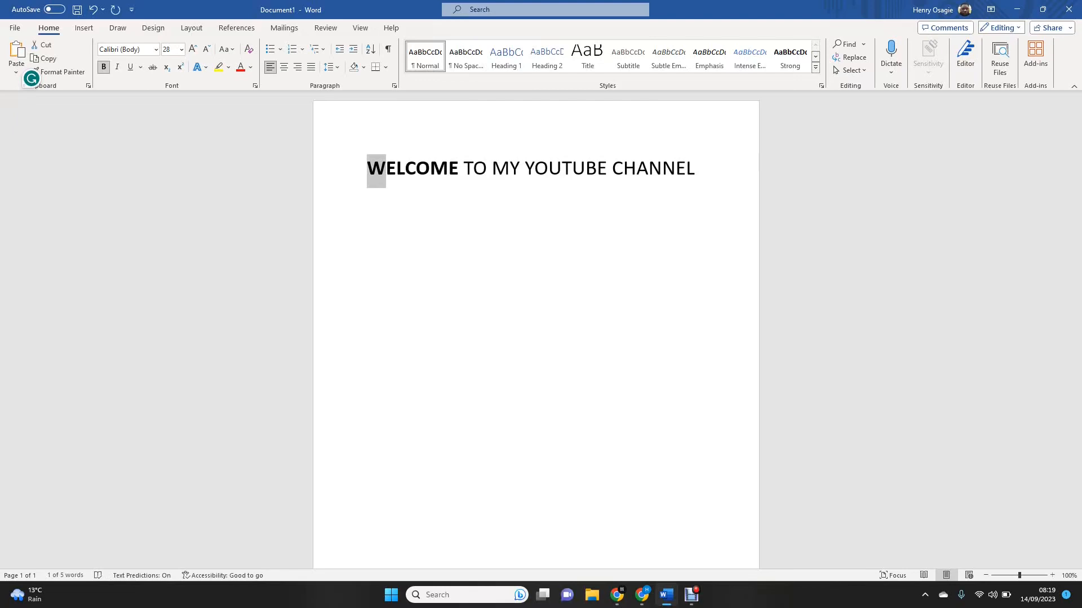
key("shift+Left")
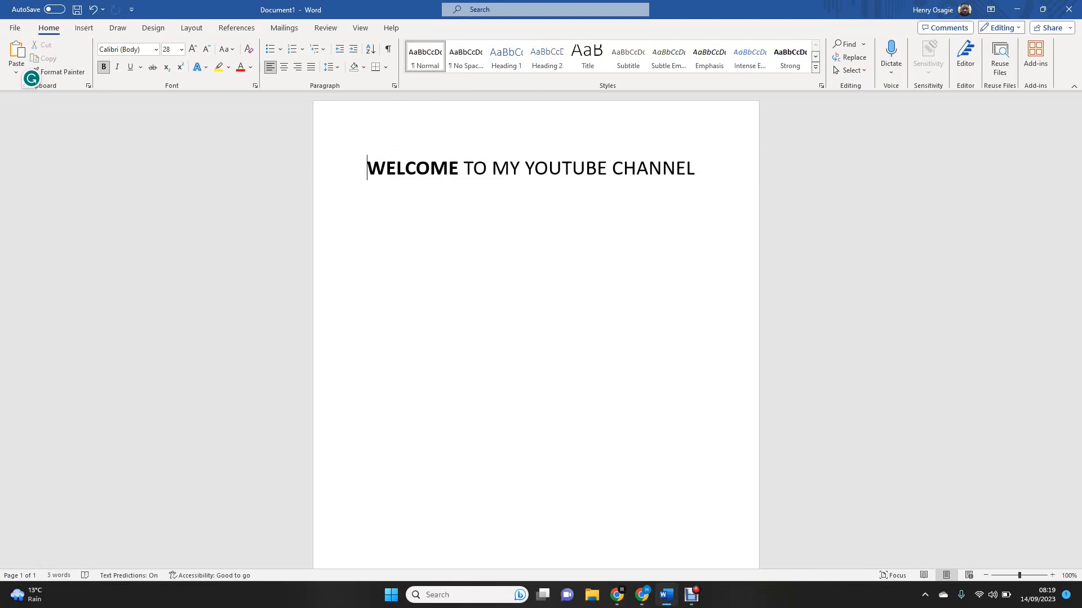
key("ctrl+shift+Right")
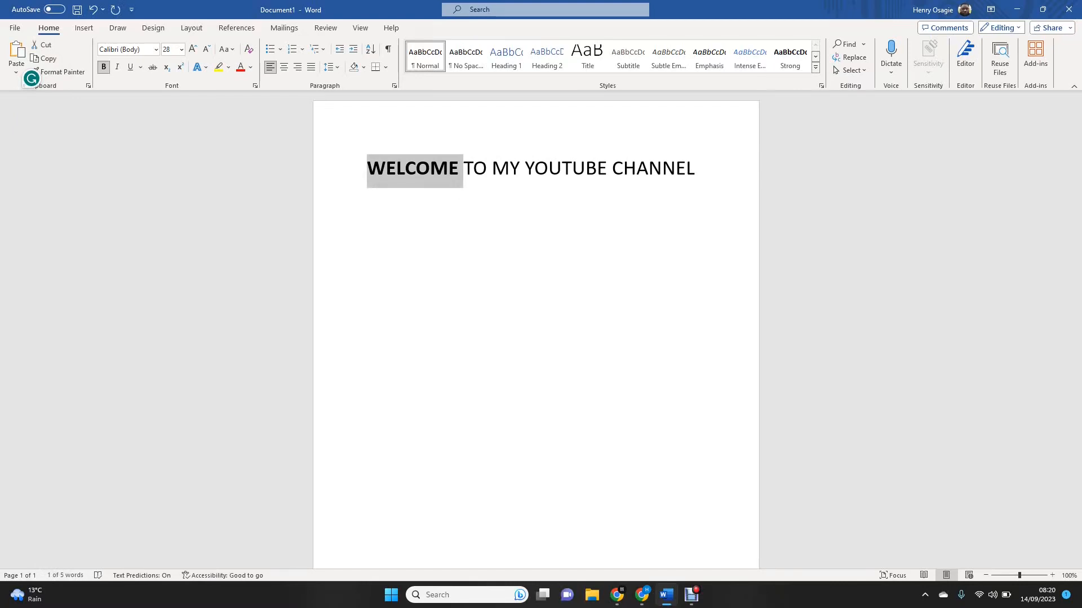
key("Left")
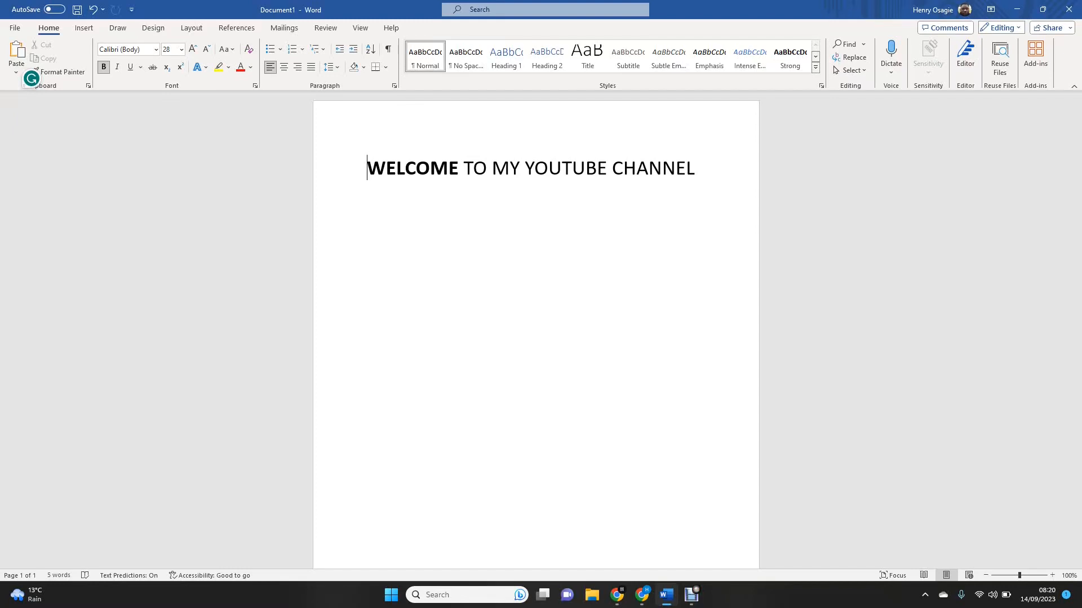
Step: Extend a selection one letter at a time over the first three letters "WEL" and clear it
key("shift+Right")
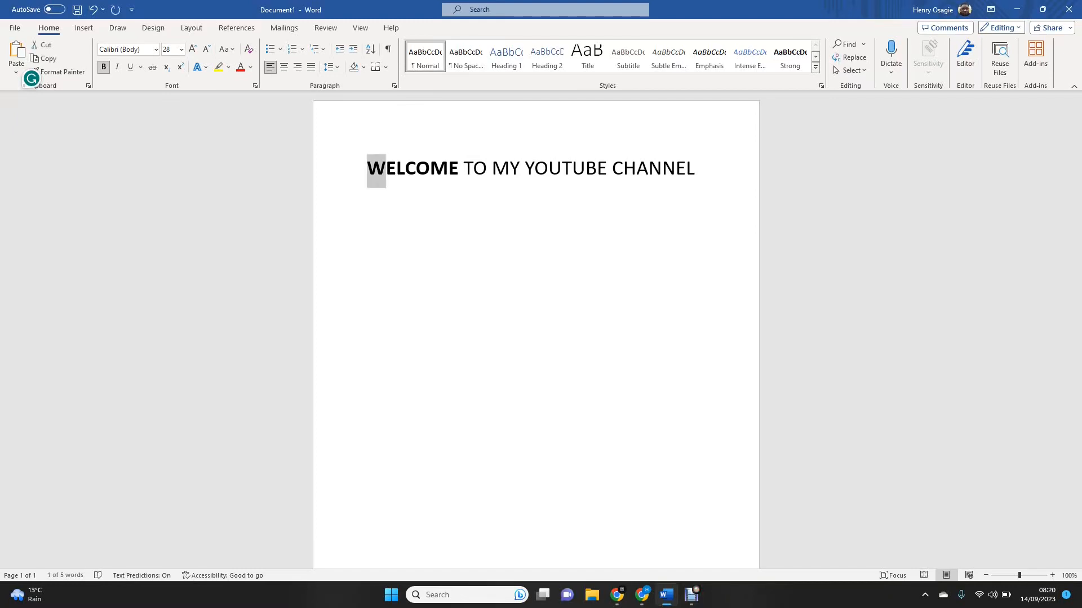
key("shift+Right")
key("shift+Right")
key("Left")
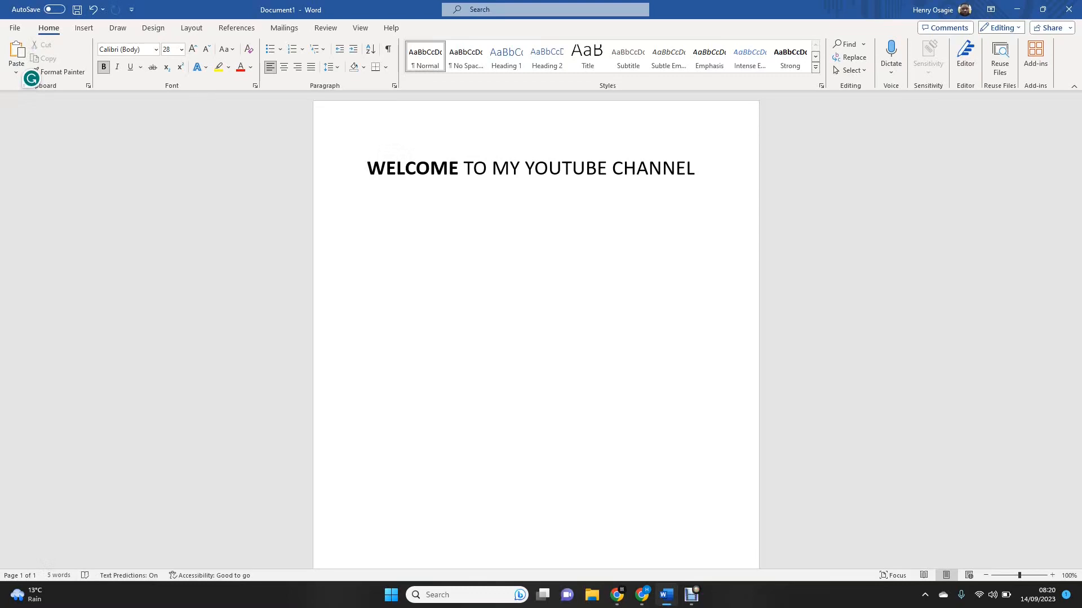
Step: Extend a selection one word at a time over "WELCOME TO MY" and clear it
key("ctrl+shift+Right")
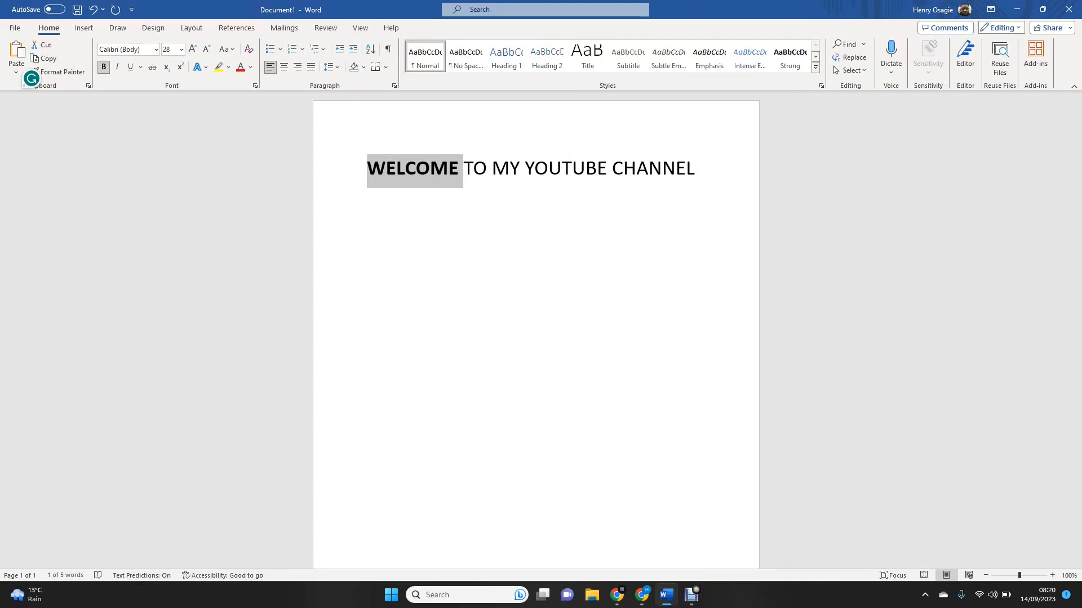
key("ctrl+shift+Right")
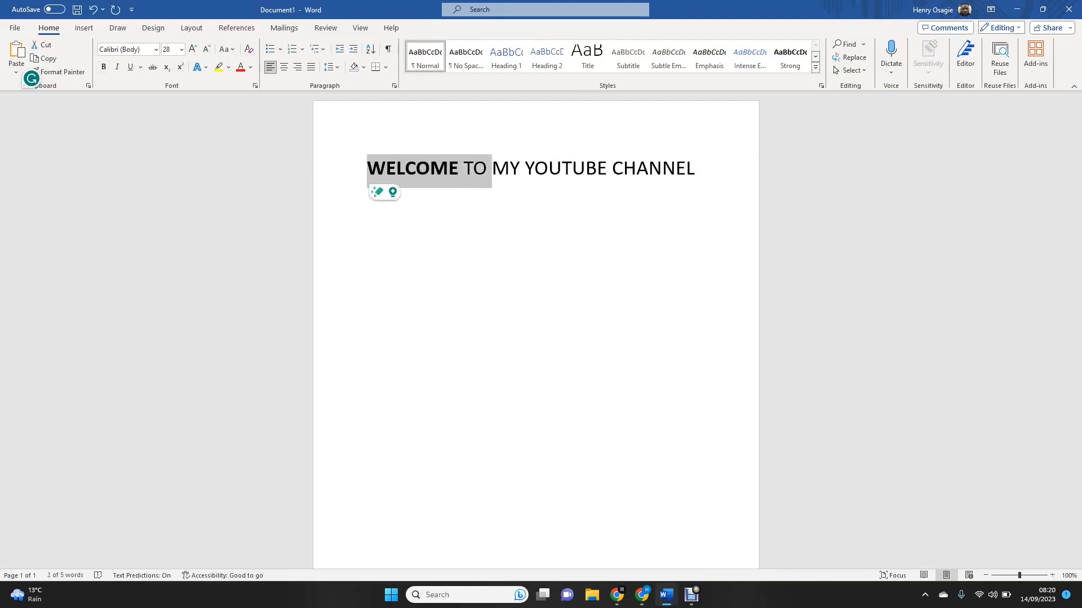
key("ctrl+shift+Right")
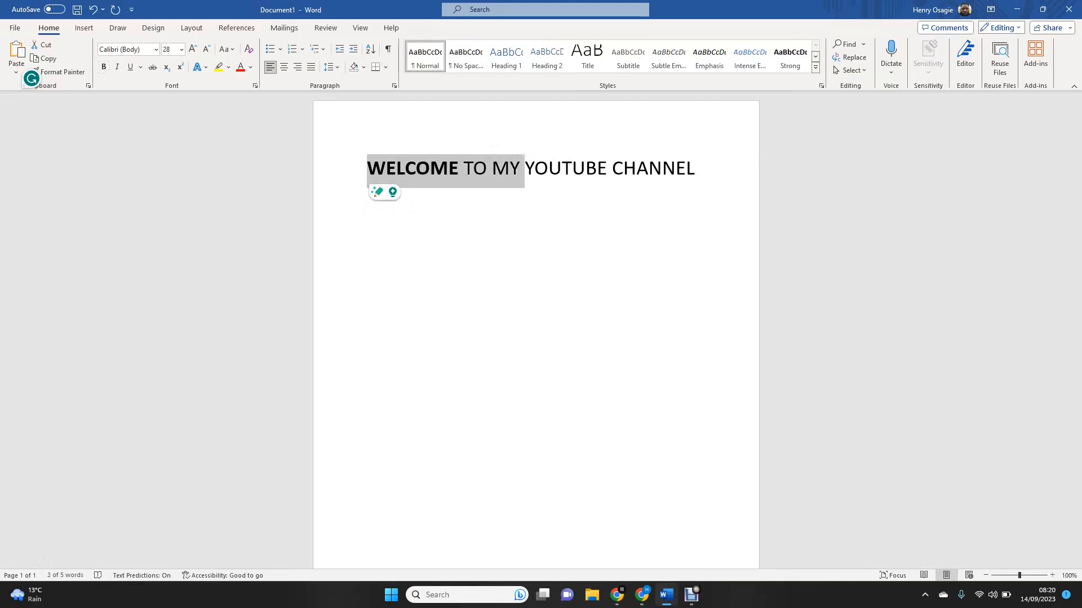
key("Left")
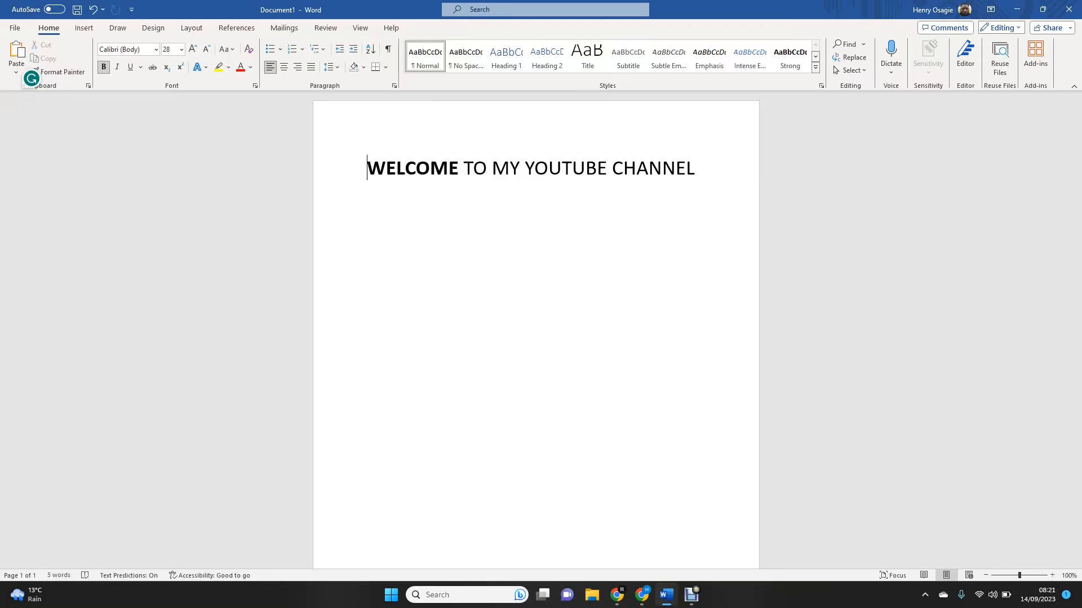
Step: Select the letter "W" and separately the letter "M" inside "WELCOME", clearing each selection
key("shift+Right")
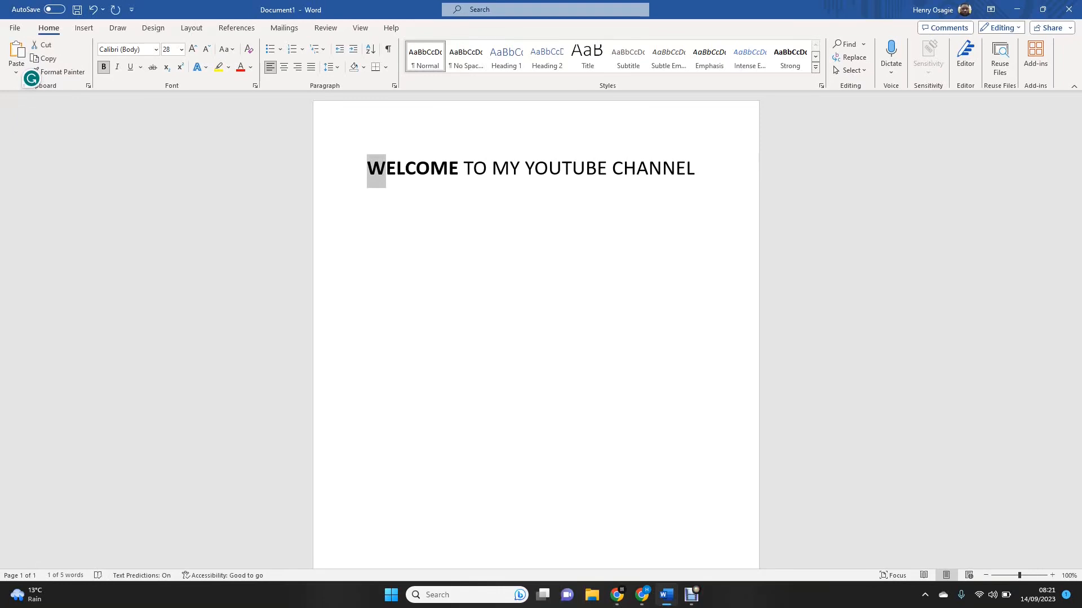
key("Left")
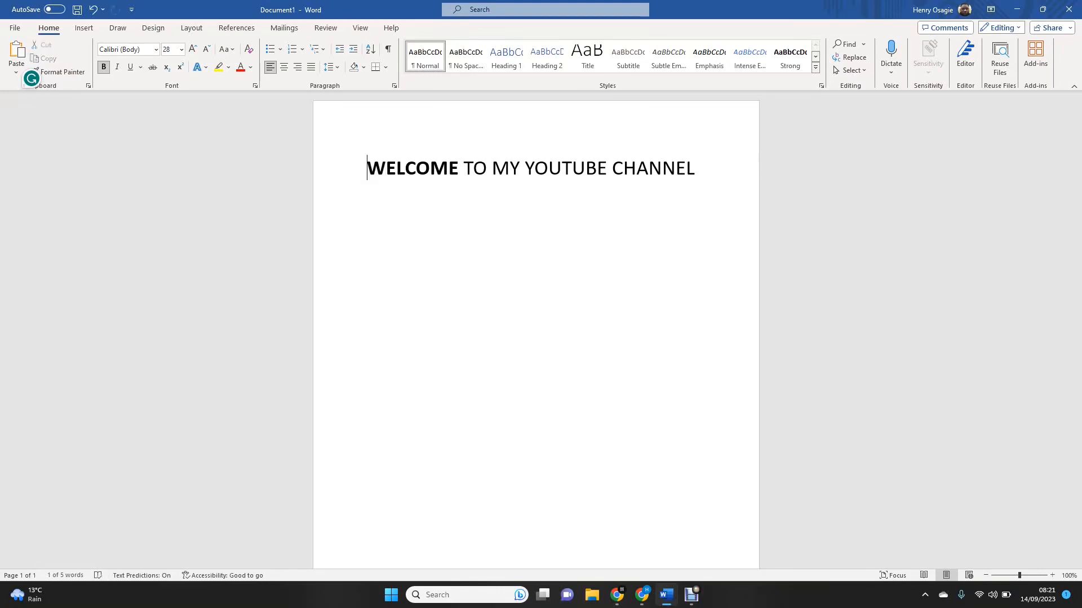
key("Right")
key("Right")
key("Right")
key("Right")
key("Right")
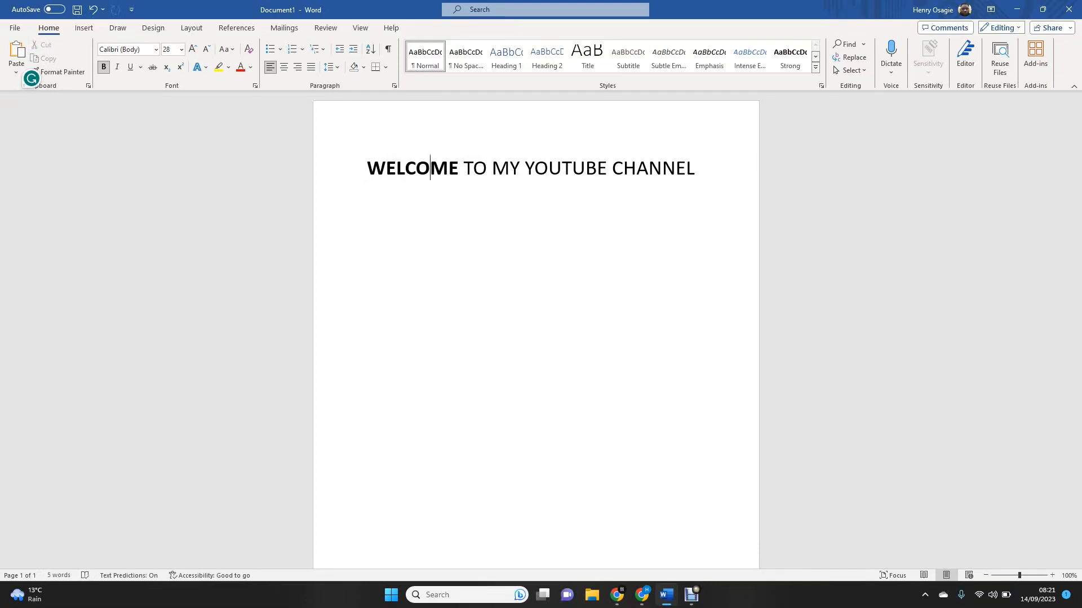
key("shift+Right")
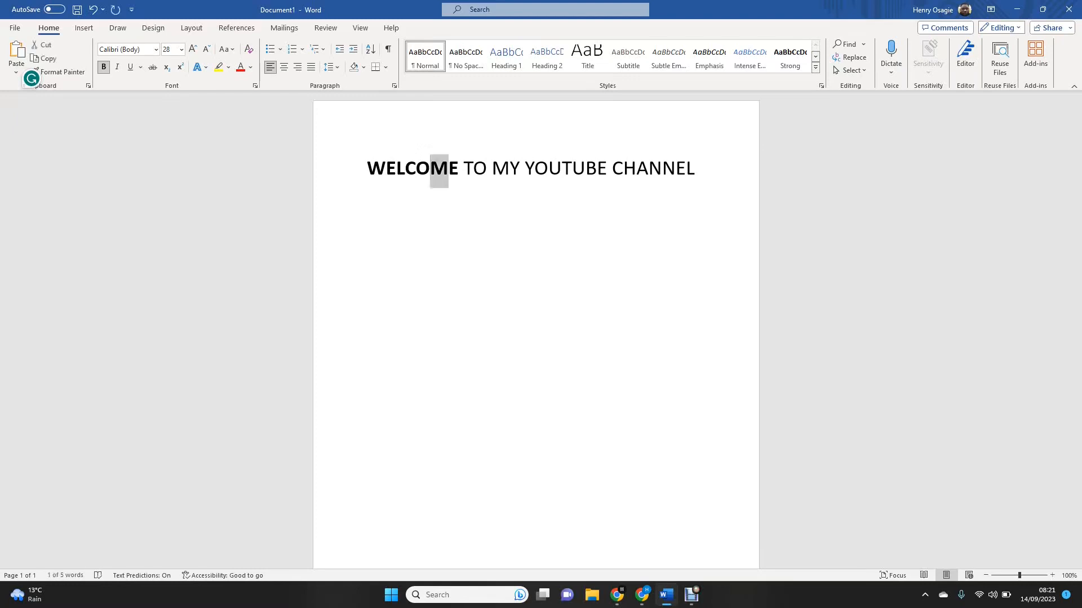
key("Right")
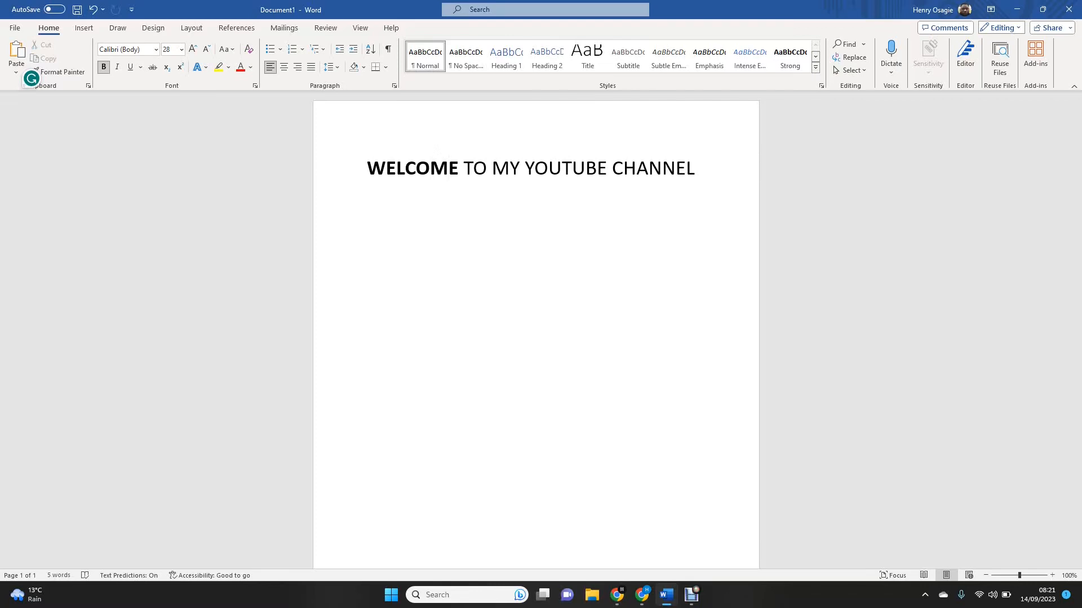
Step: Try replacing the whole heading with the clipboard text, paste it a second time, and undo both pastes
key("ctrl+a")
key("ctrl+v")
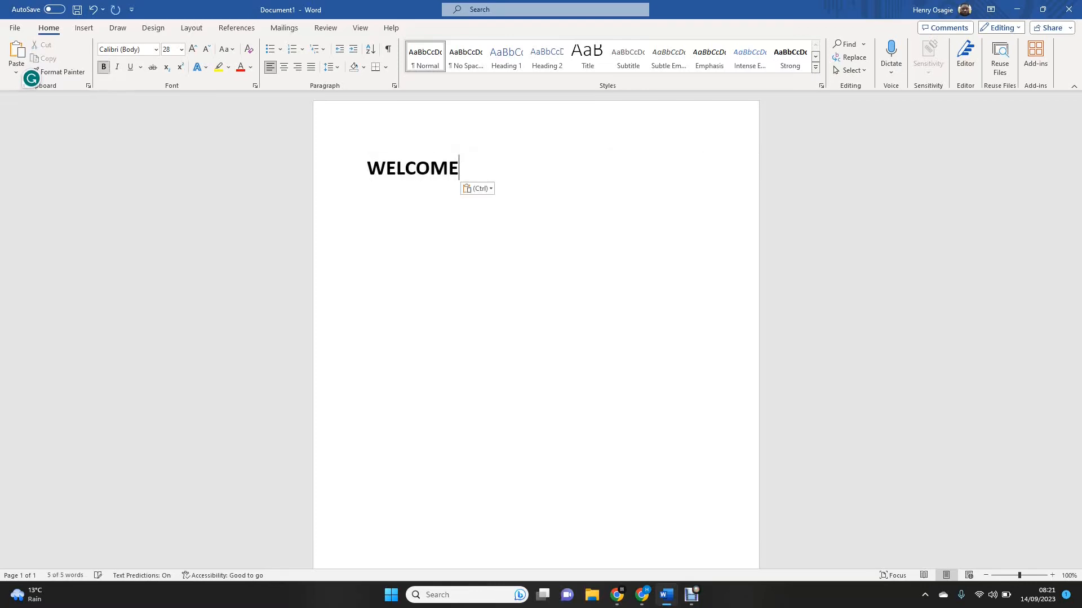
key("ctrl+v")
key("ctrl+z")
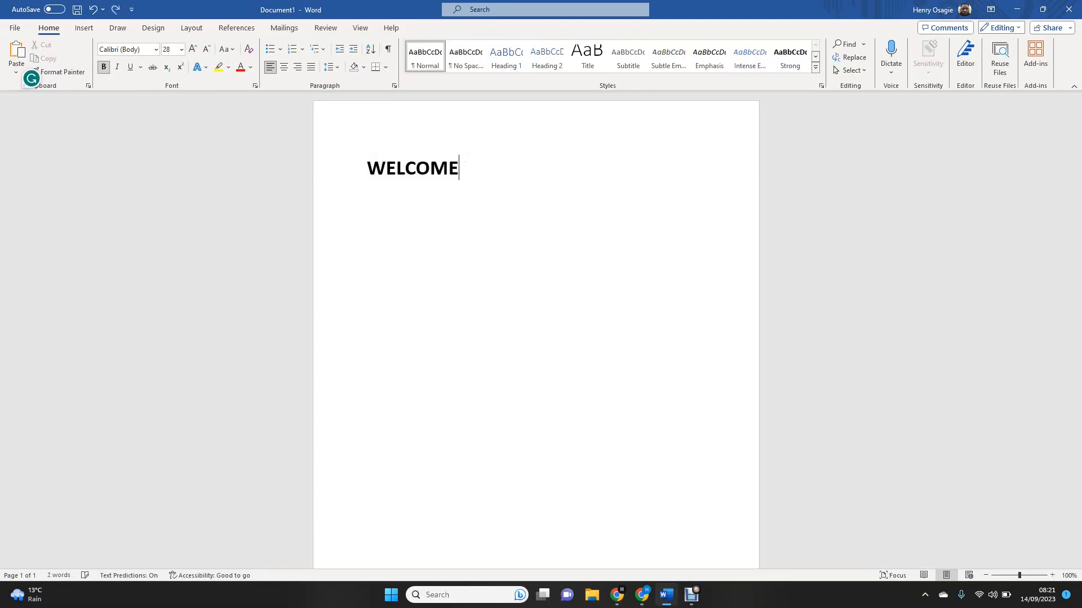
key("ctrl+z")
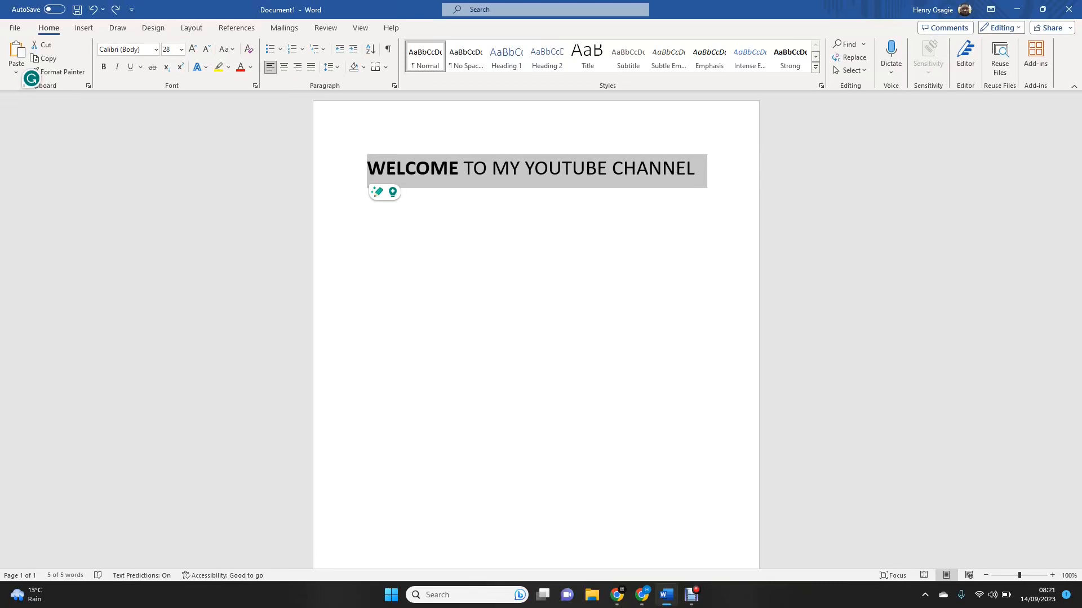
Step: Insert a WordArt text box in the first, black style with the cursor at the heading's end
left_click(696, 168)
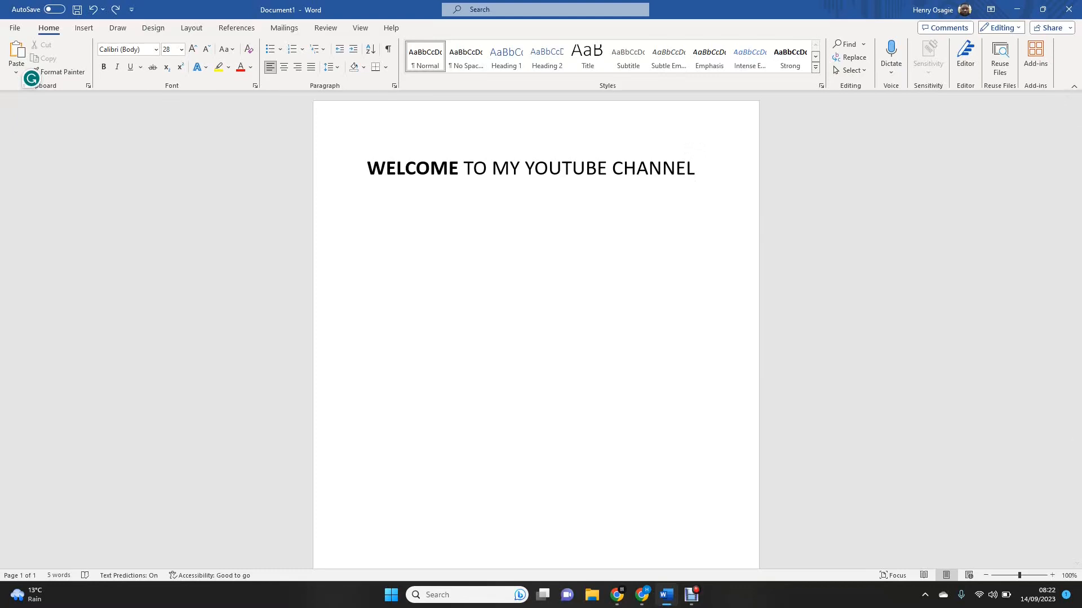
left_click(83, 28)
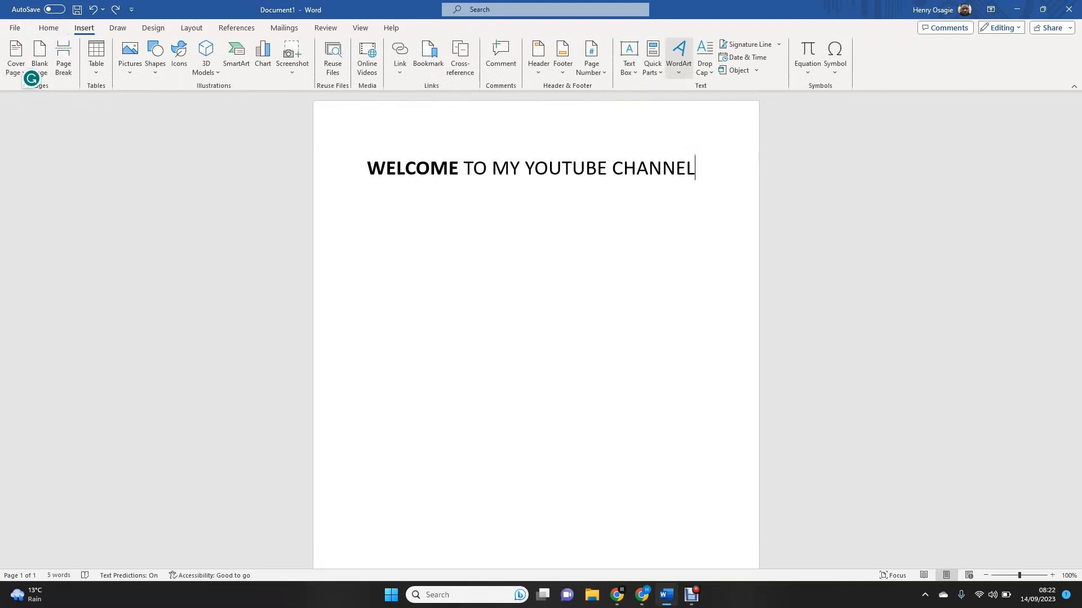
left_click(679, 56)
left_click(679, 56)
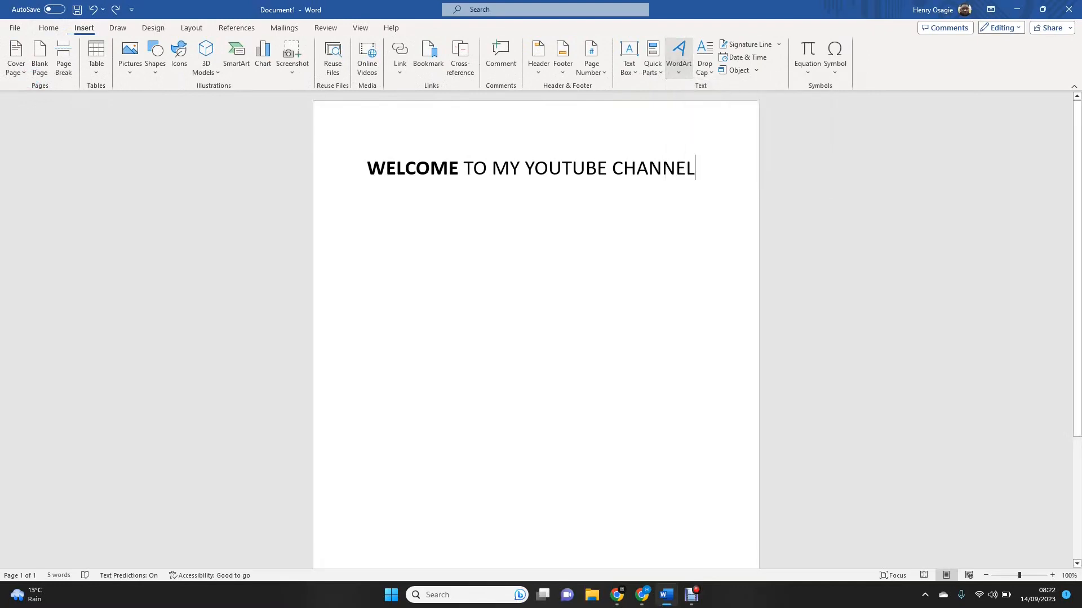
left_click(679, 57)
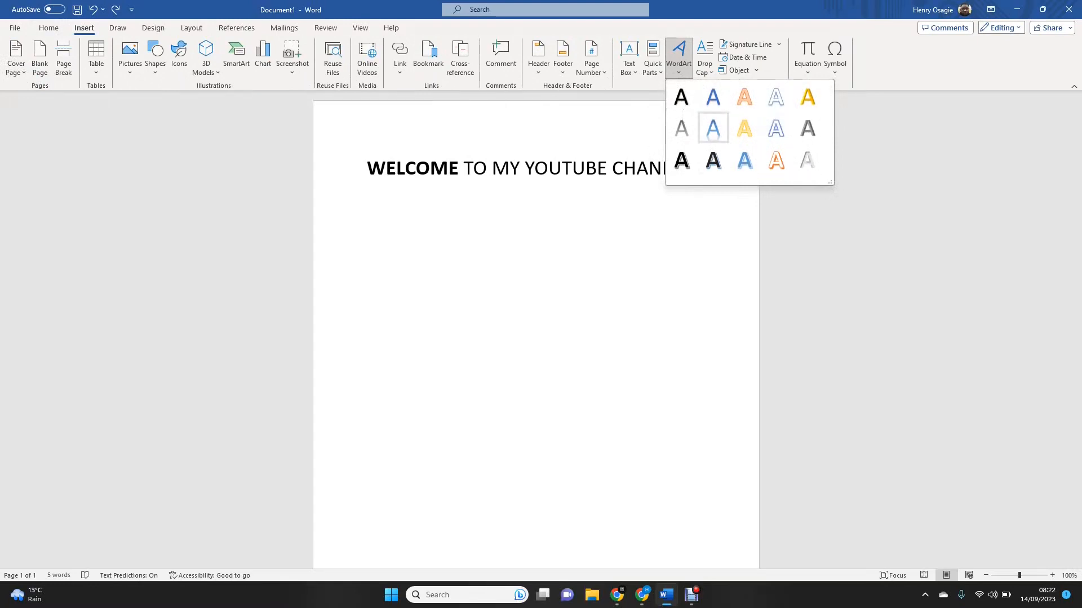
left_click(681, 97)
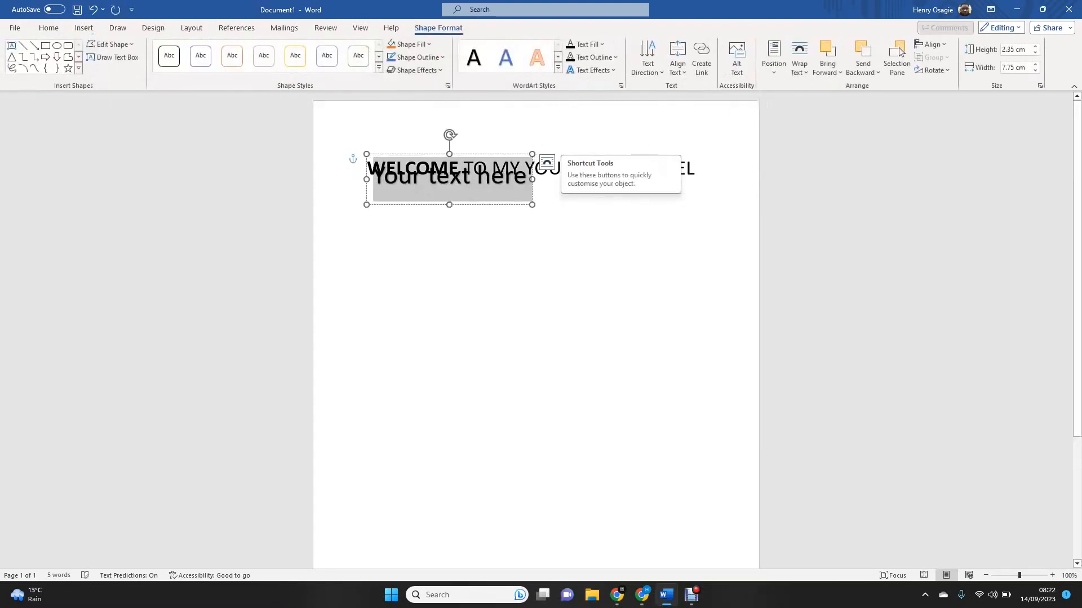
Step: Move the WordArt box below the heading and replace its placeholder text with the letter "A"
left_click_drag(490, 155, 538, 206)
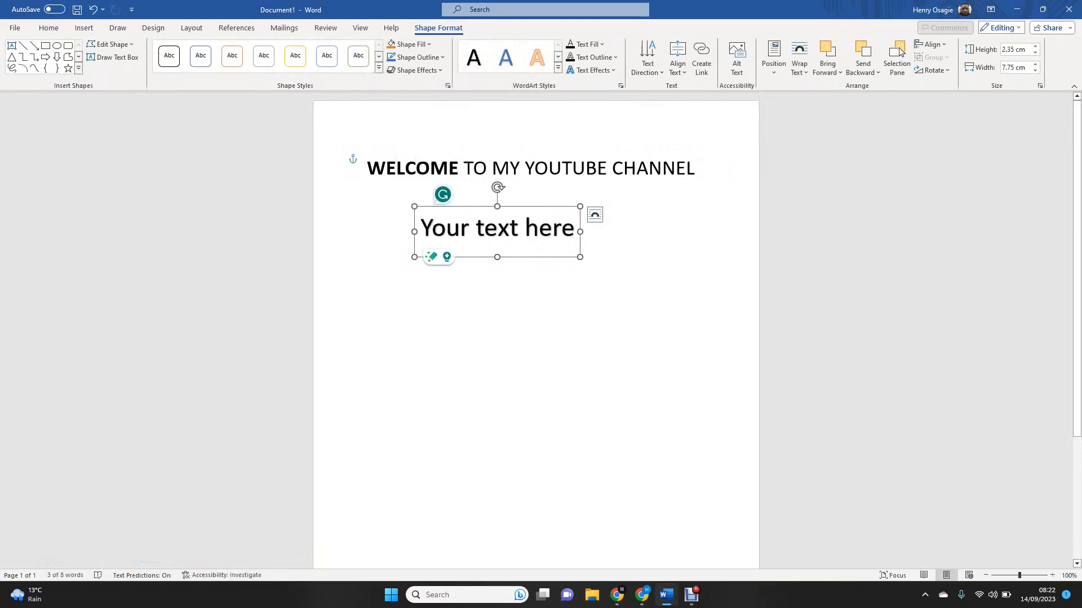
type("A")
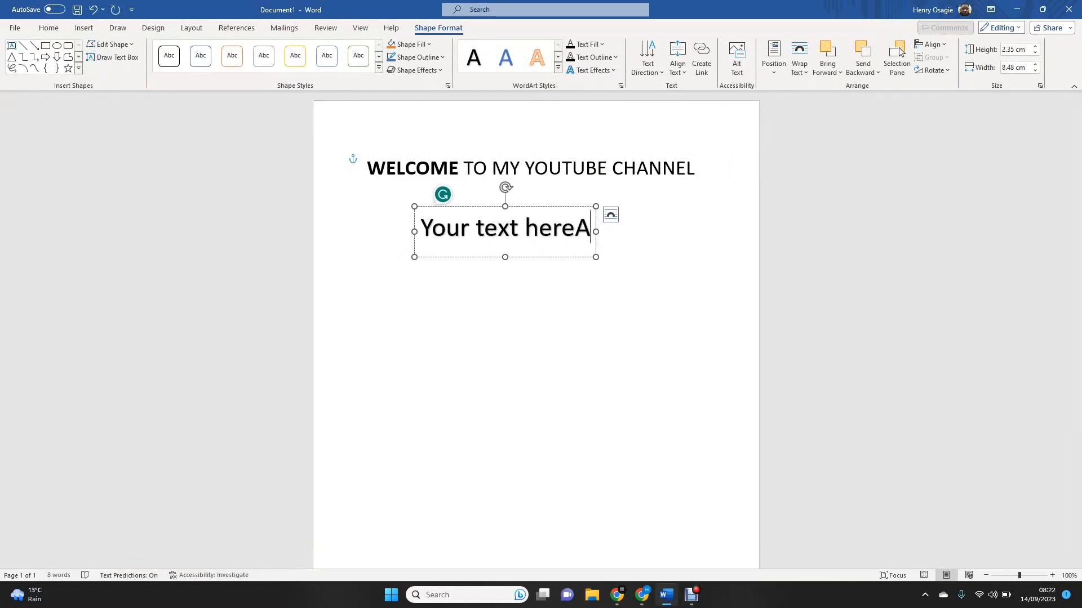
key("Left")
key("BackSpace")
key("BackSpace")
key("BackSpace")
key("BackSpace")
key("BackSpace")
key("BackSpace")
key("BackSpace")
key("BackSpace")
key("BackSpace")
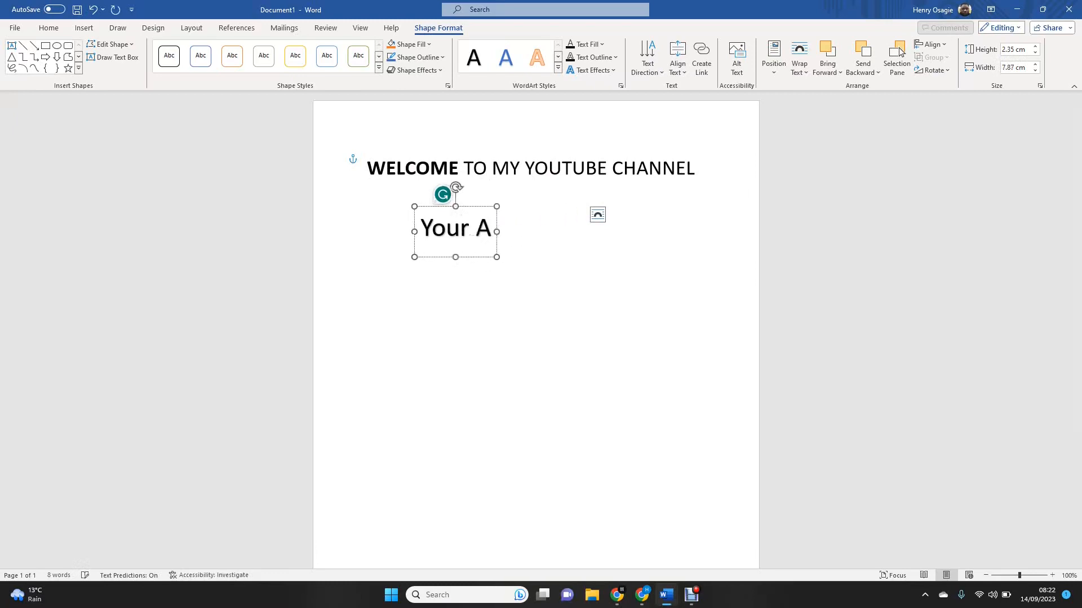
key("BackSpace")
key("BackSpace")
key("BackSpace")
key("BackSpace")
key("BackSpace")
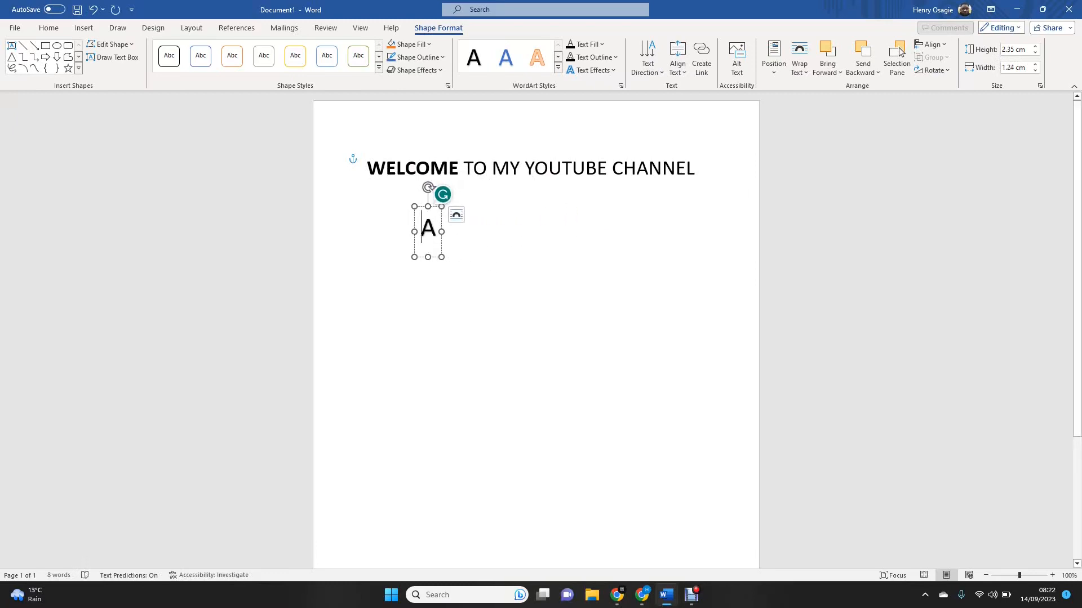
Step: Select the "A" WordArt box, open the document search for "A", and close the search
left_click(536, 169)
left_click(424, 228)
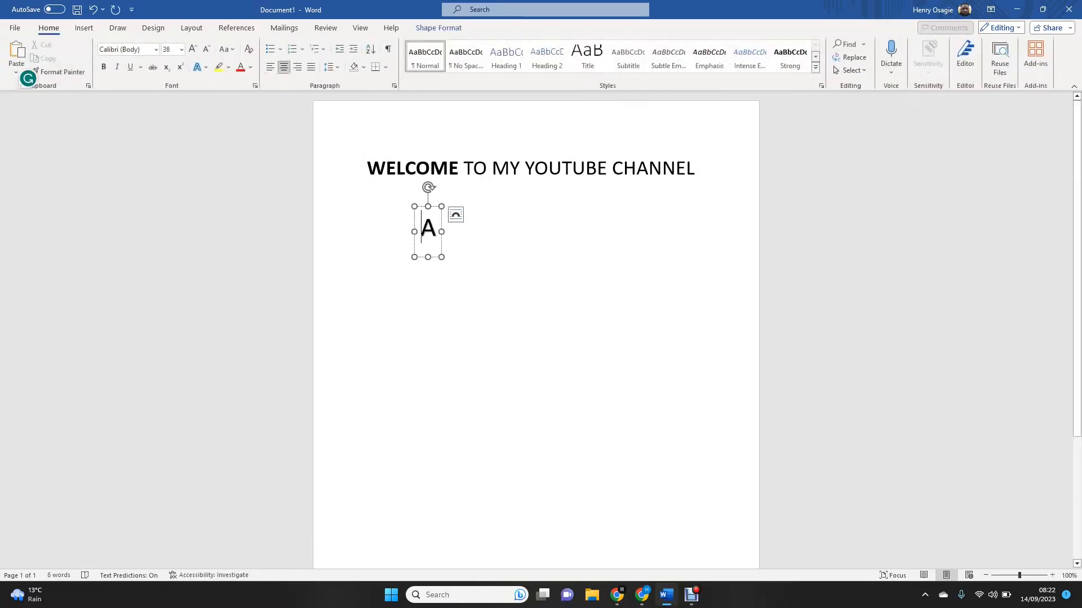
key("Escape")
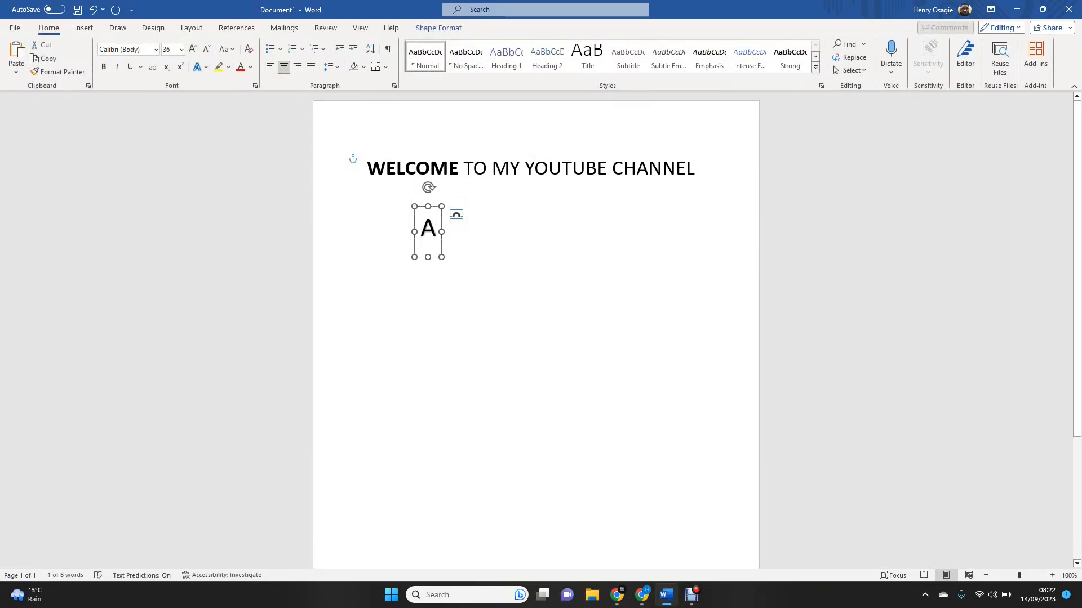
key("ctrl+f")
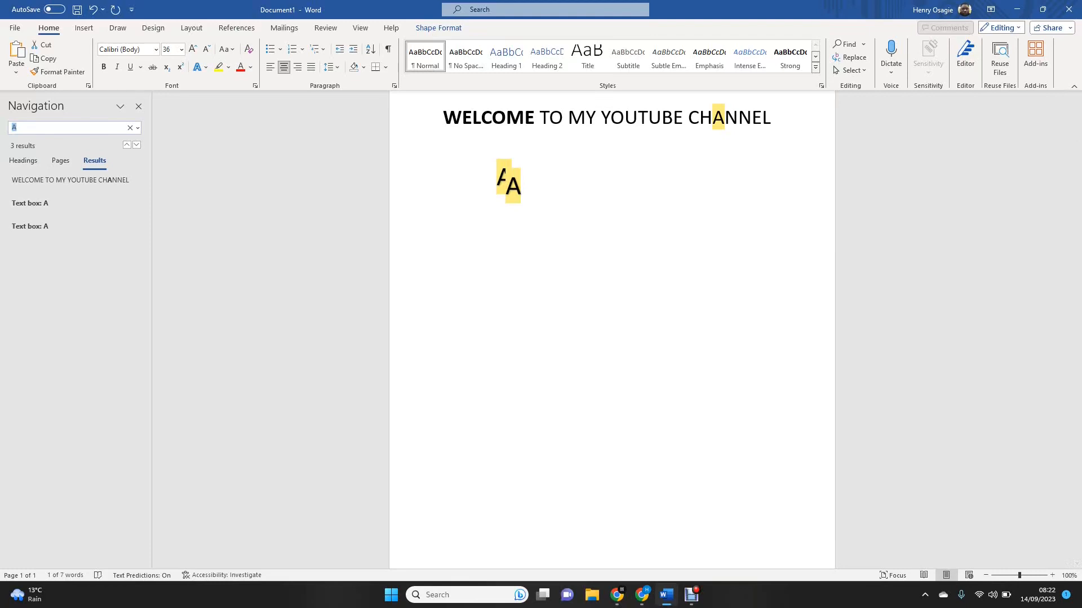
left_click(138, 106)
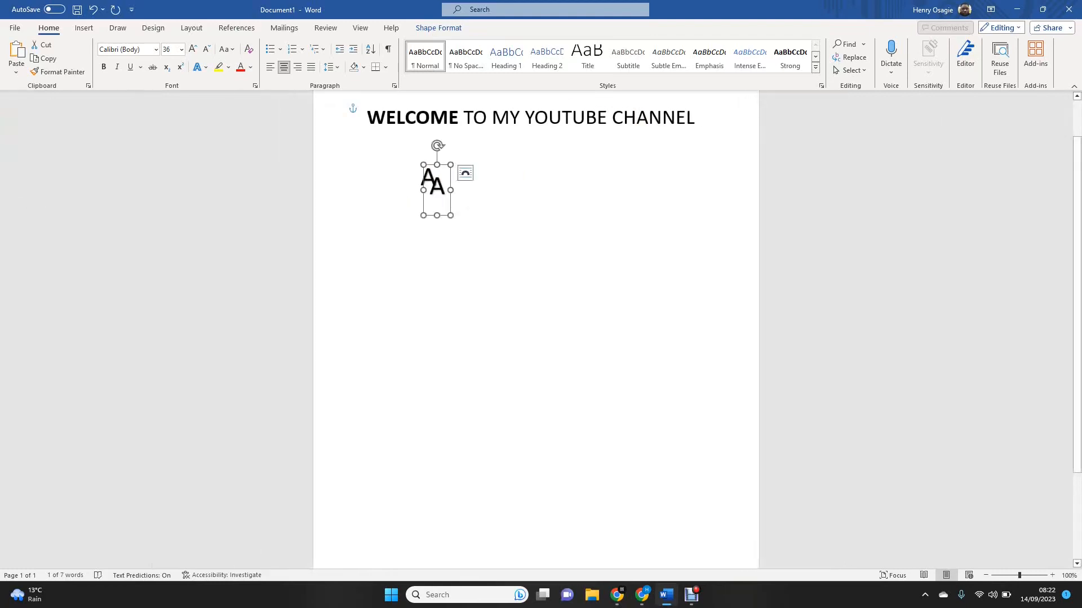
Step: Duplicate the "A" WordArt box twelve times to form a diagonal row of copies
key("ctrl+d")
key("ctrl+d")
key("ctrl+d")
key("ctrl+d")
key("ctrl+d")
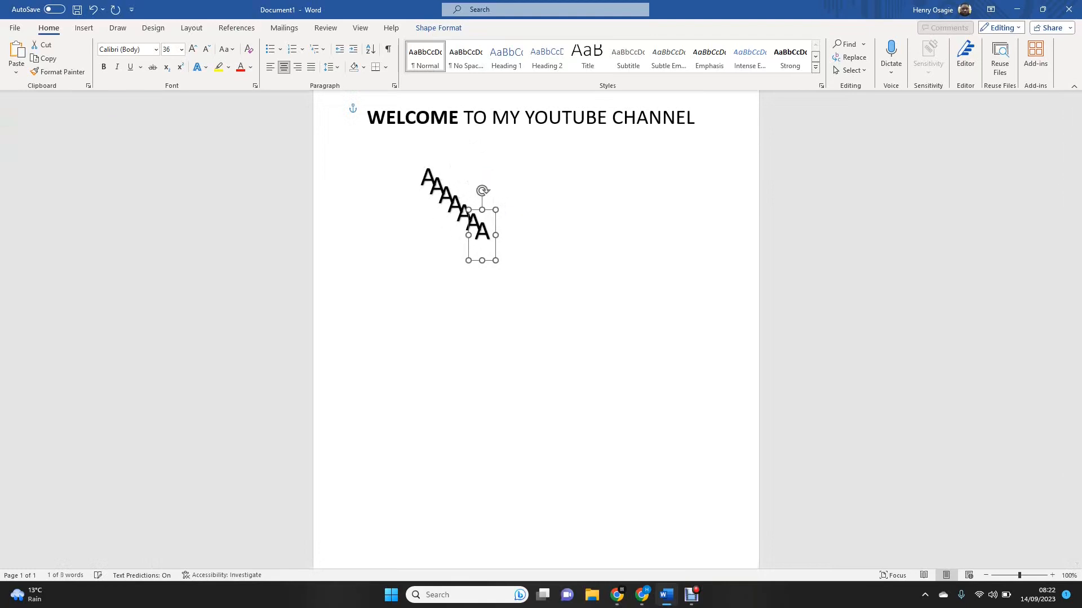
key("ctrl+d")
key("ctrl+d")
key("ctrl+d")
key("ctrl+d")
key("ctrl+d")
key("ctrl+d")
key("ctrl+d")
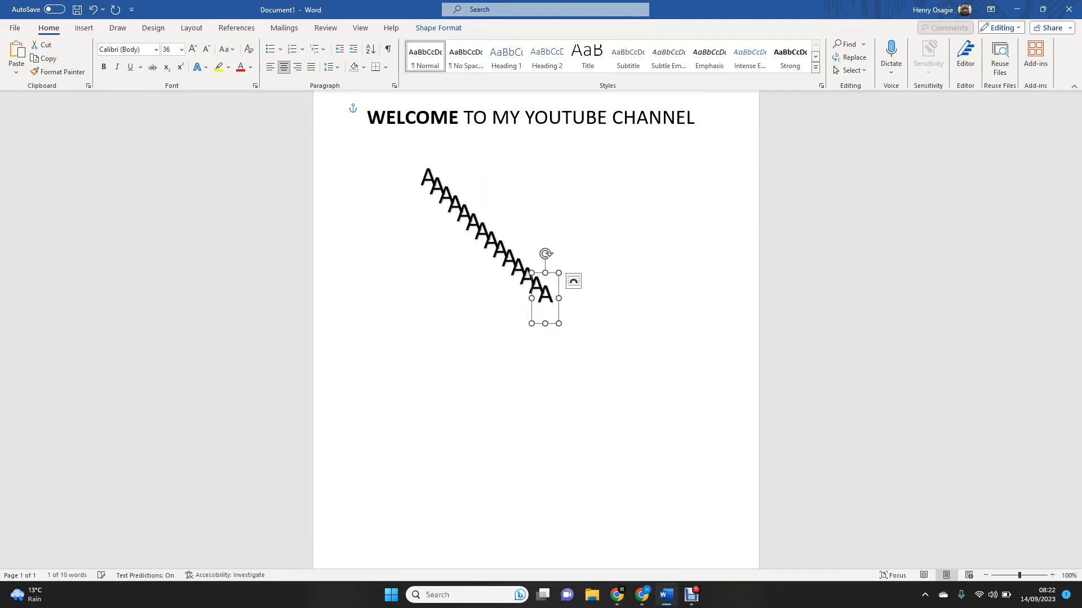
Step: Undo all the duplicates of the "A" WordArt box
key("ctrl+z")
key("ctrl+z")
key("ctrl+z")
key("ctrl+z")
key("ctrl+z")
key("ctrl+z")
key("ctrl+z")
key("ctrl+z")
key("ctrl+z")
key("ctrl+z")
key("ctrl+z")
key("ctrl+z")
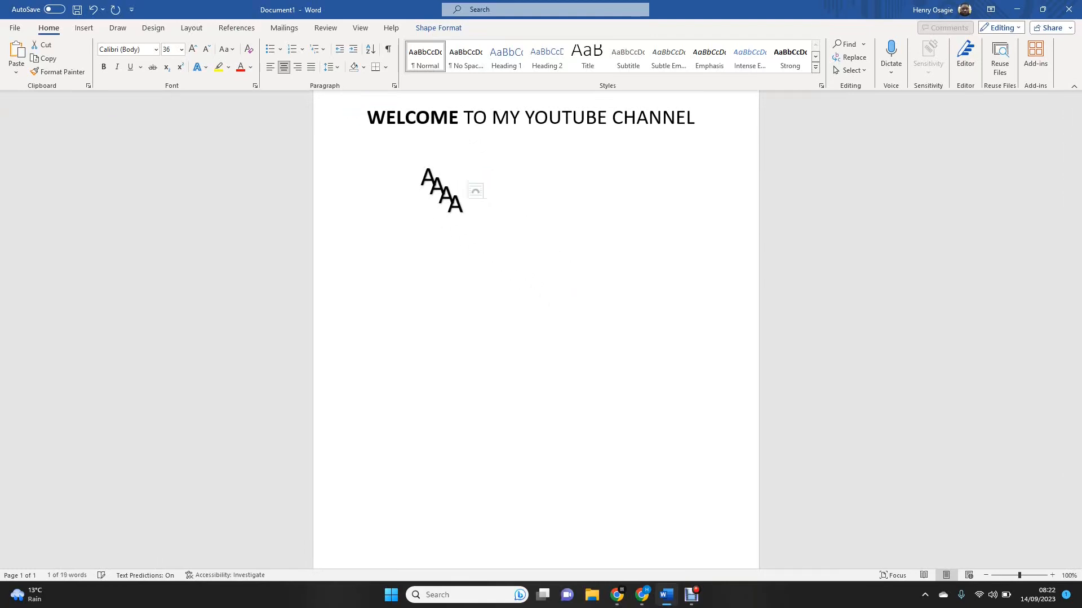
key("ctrl+z")
key("ctrl+z")
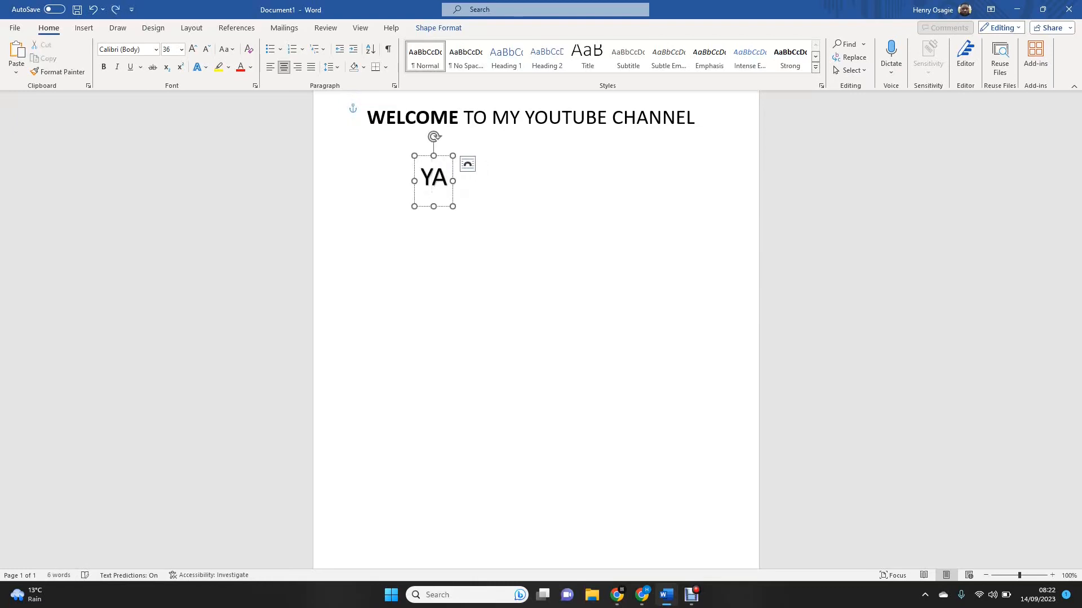
Step: Undo the WordArt text changes and the WordArt insertion, leaving only the heading
type("our text")
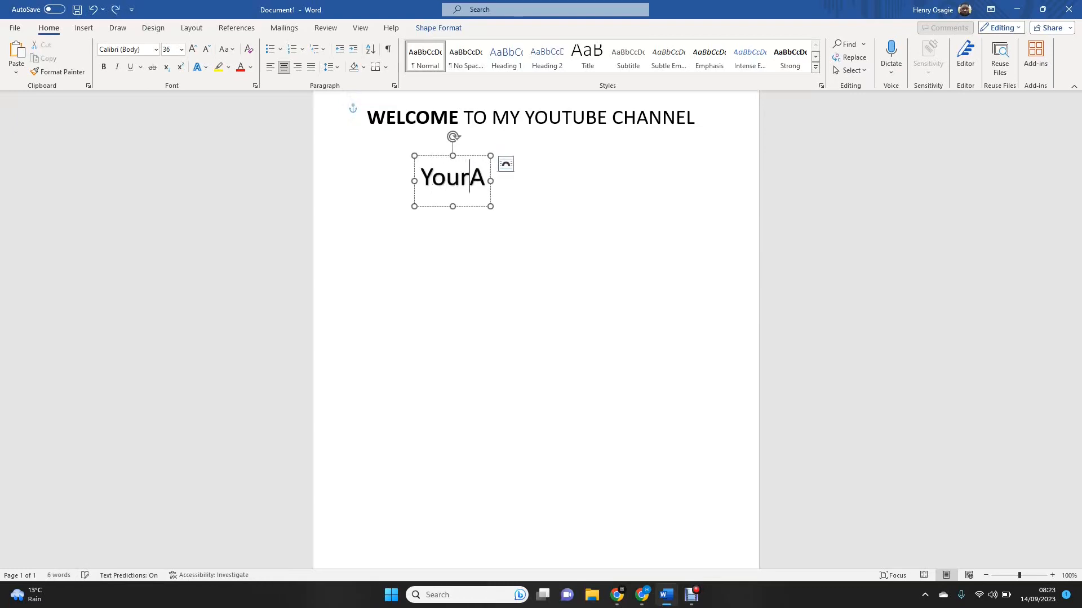
type(" here")
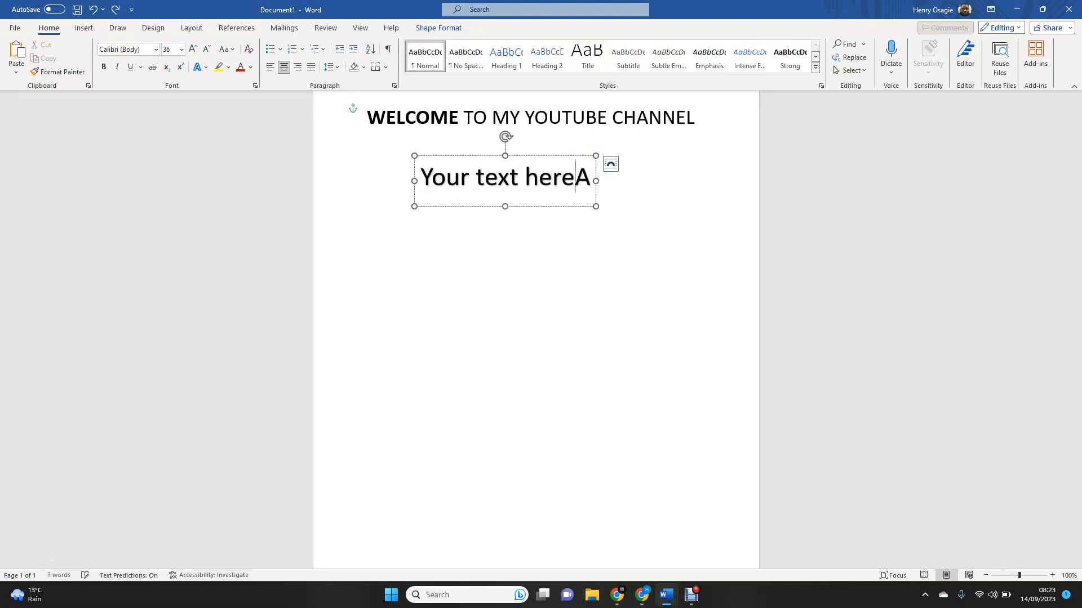
key("Delete")
key("ctrl+z")
key("ctrl+z")
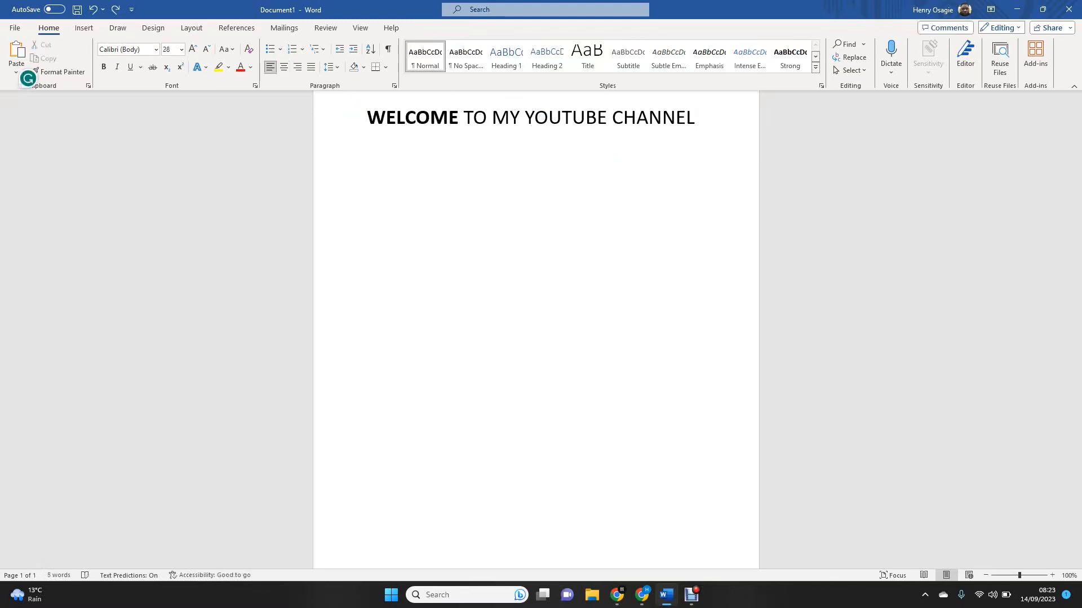
scroll(536, 329, "up", 2)
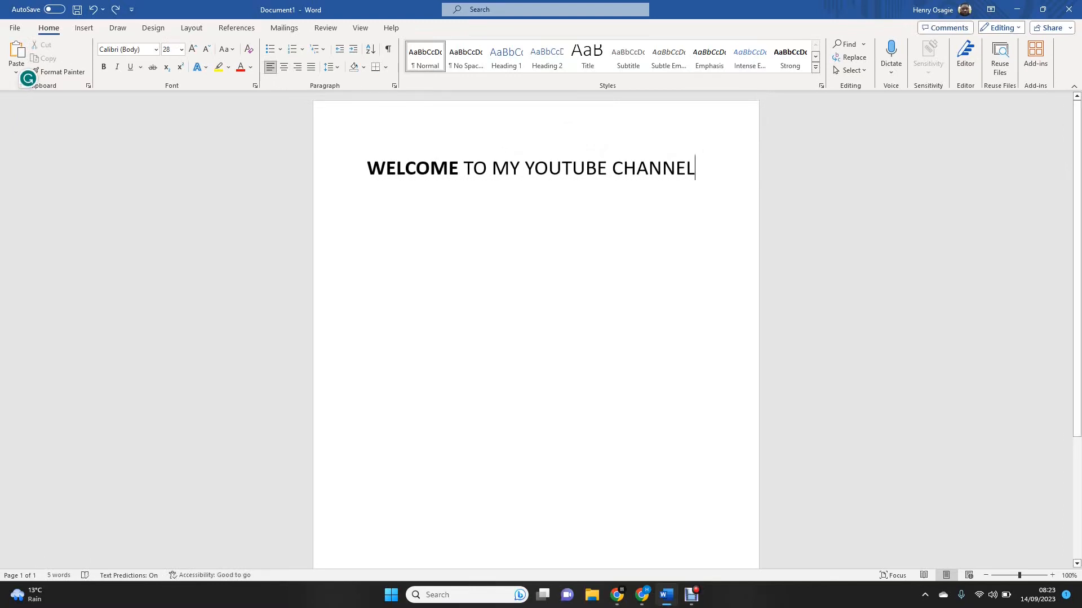
Step: Select all text, try the Strikethrough and Double strikethrough effects in the Font settings, and close them without applying
left_click_drag(367, 169, 704, 169)
left_click(612, 169)
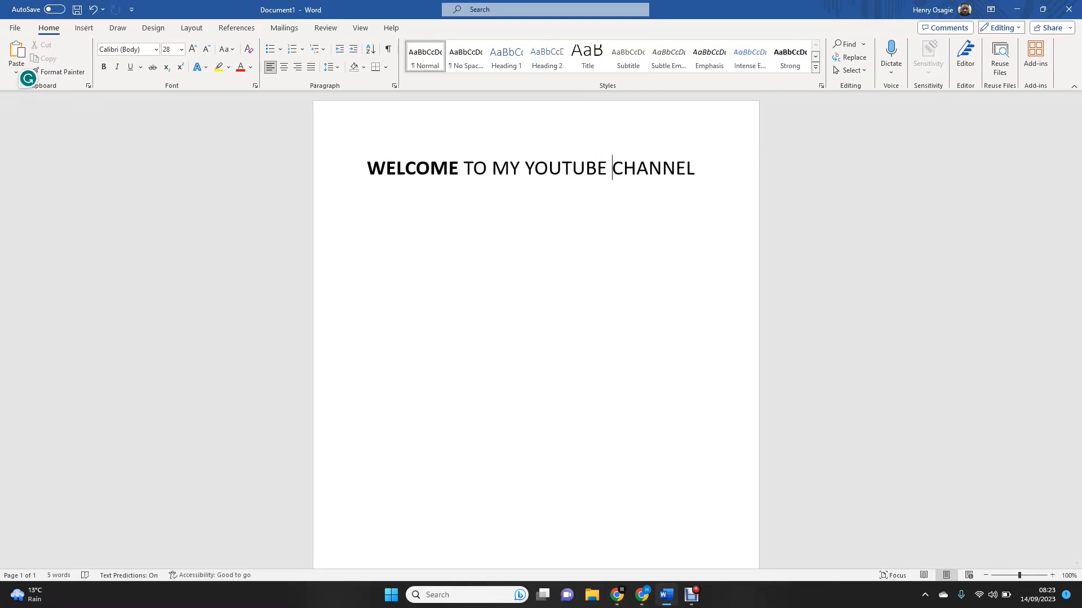
key("ctrl+a")
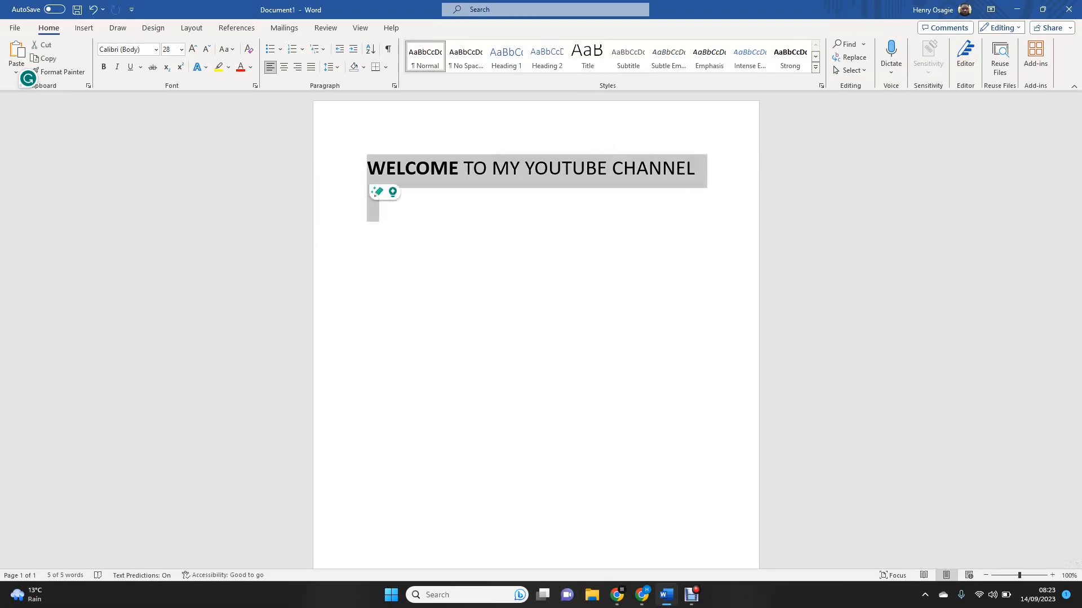
key("ctrl+d")
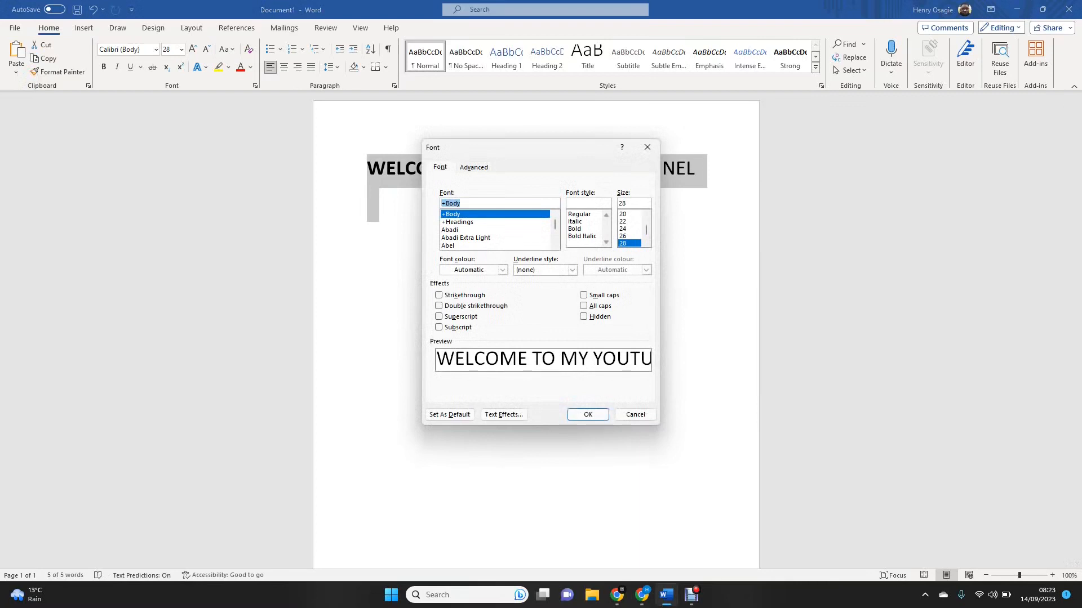
left_click_drag(569, 148, 822, 105)
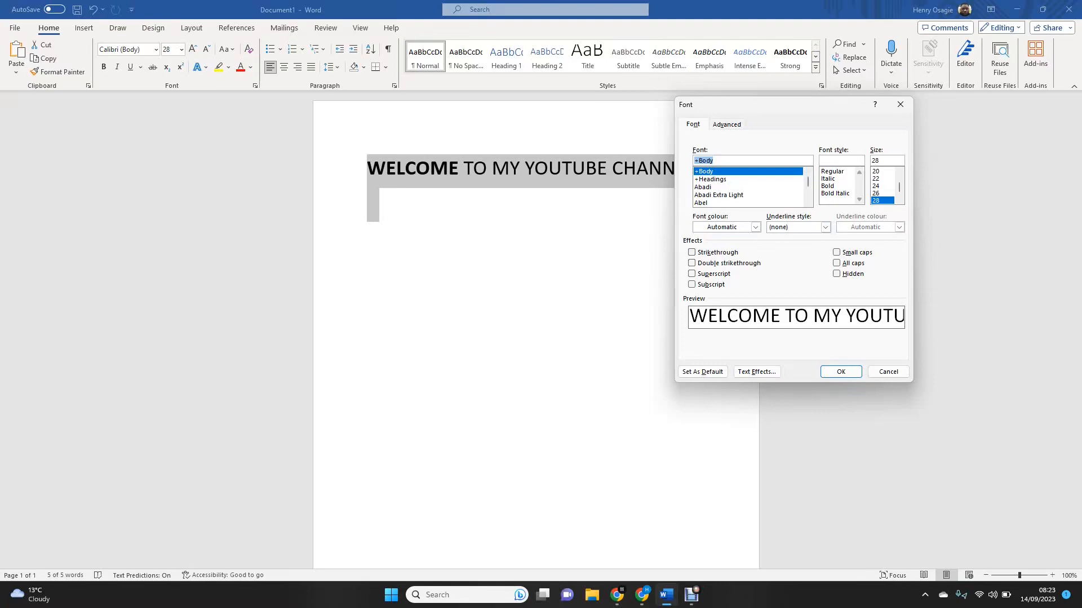
key("alt+k")
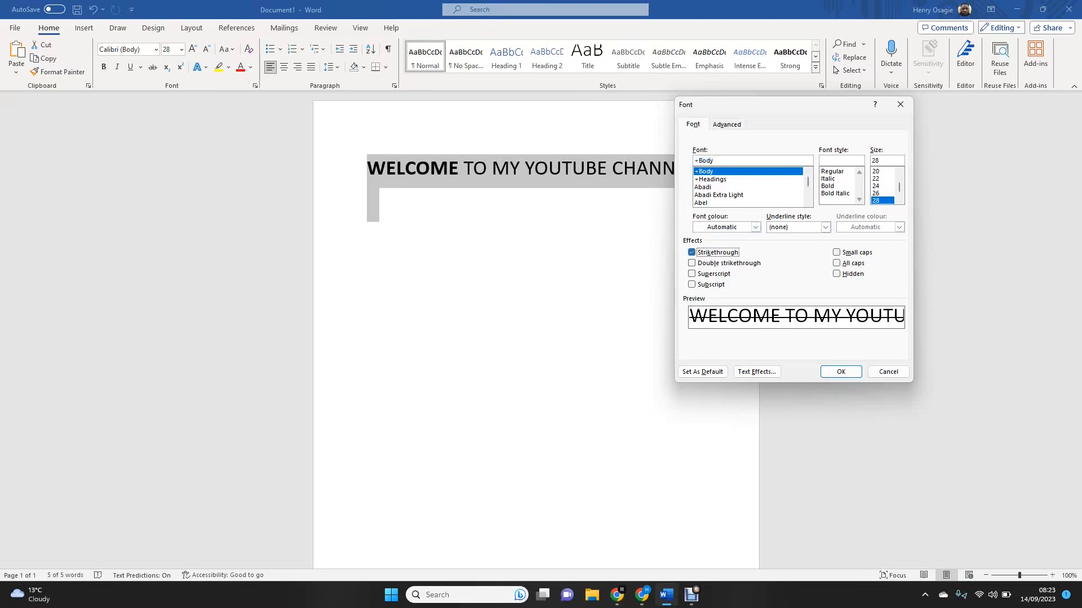
key("alt+l")
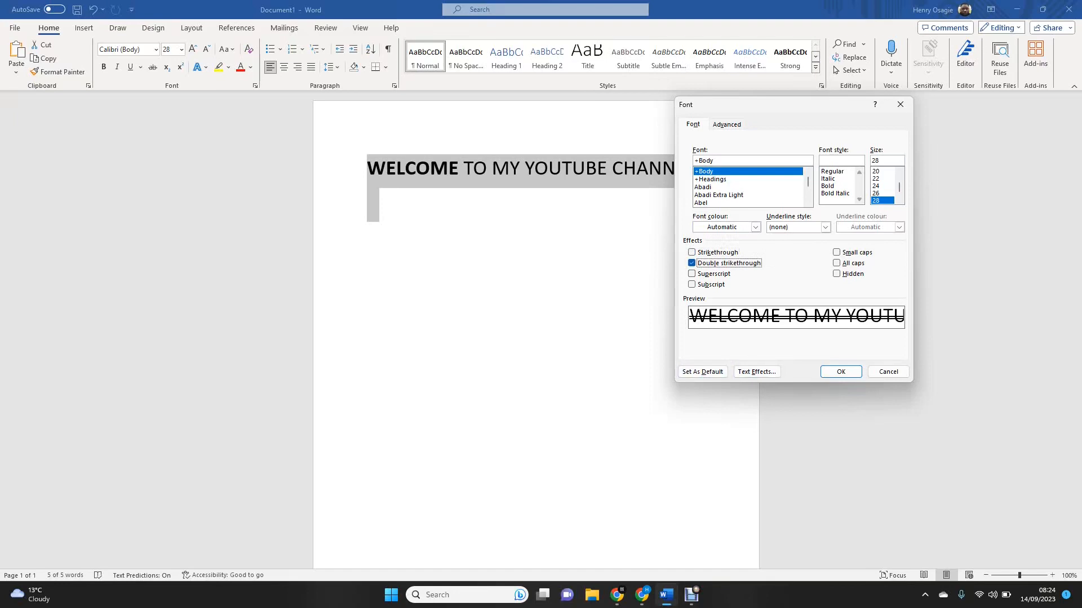
key("alt+l")
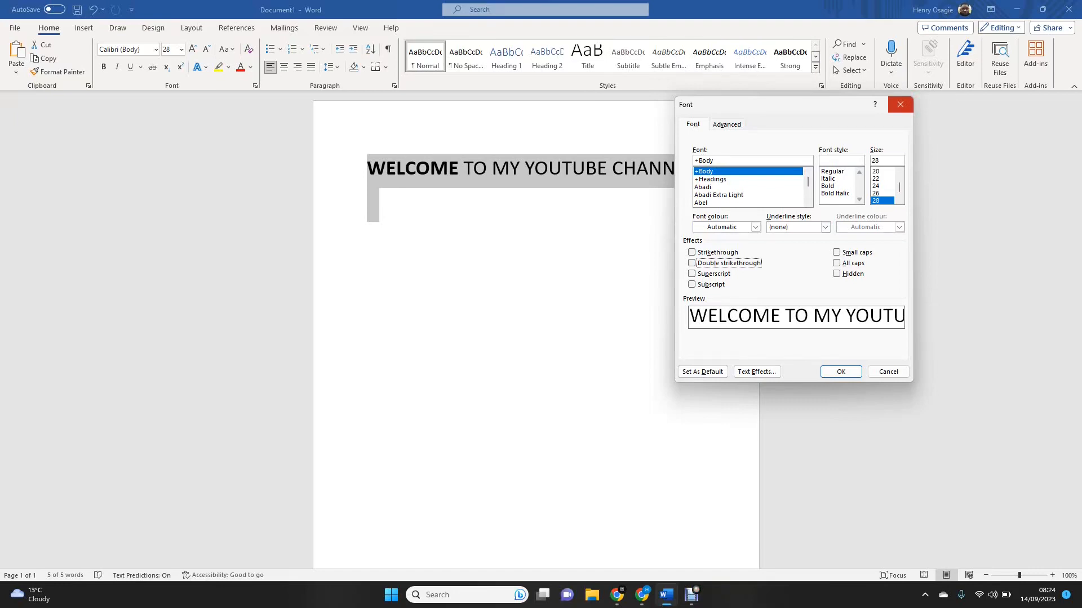
left_click(901, 104)
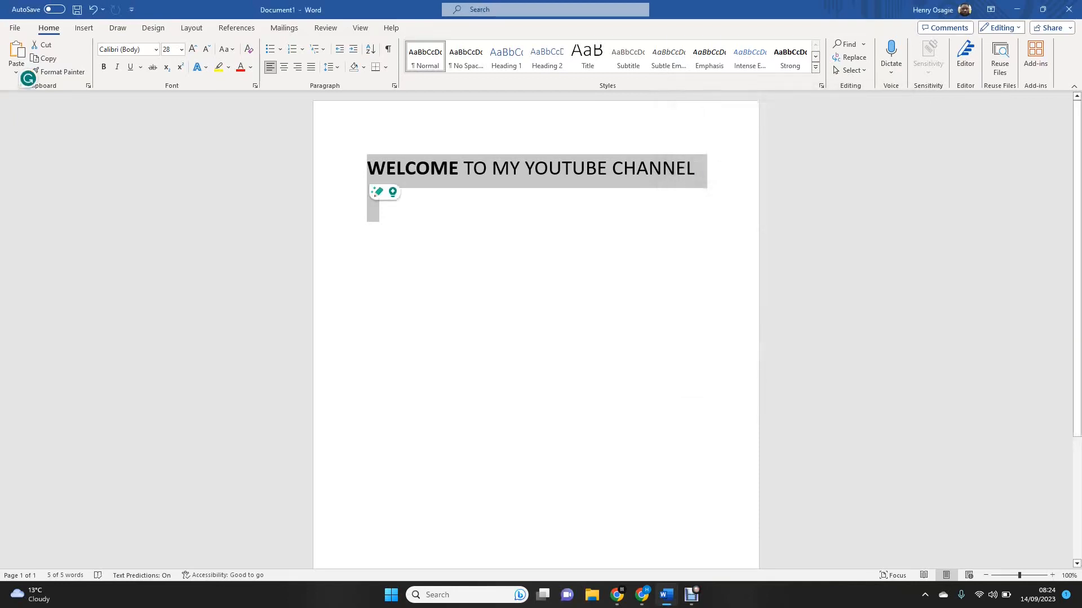
Step: Enter "310" on the line below the heading, select its last digits, and clear the selection
left_click(696, 168)
key("Return")
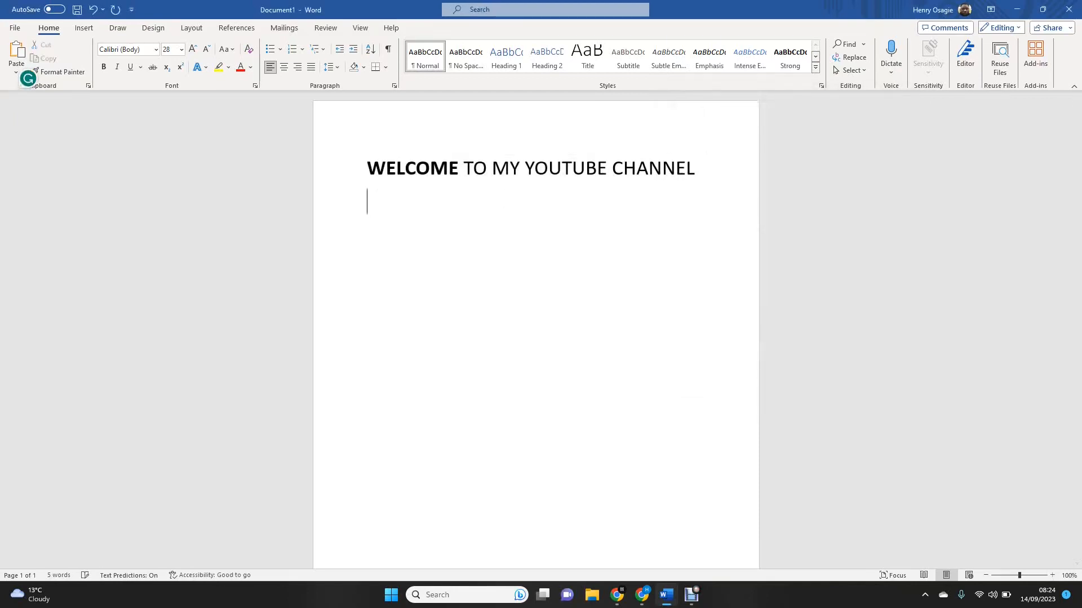
type("310")
key("shift+Left")
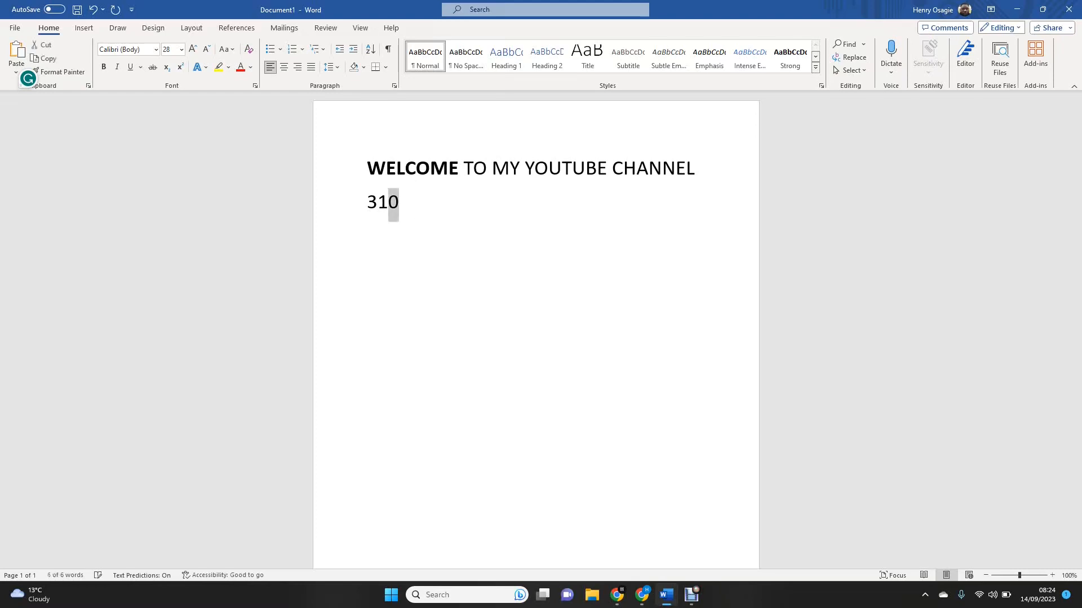
key("shift+Left")
key("Right")
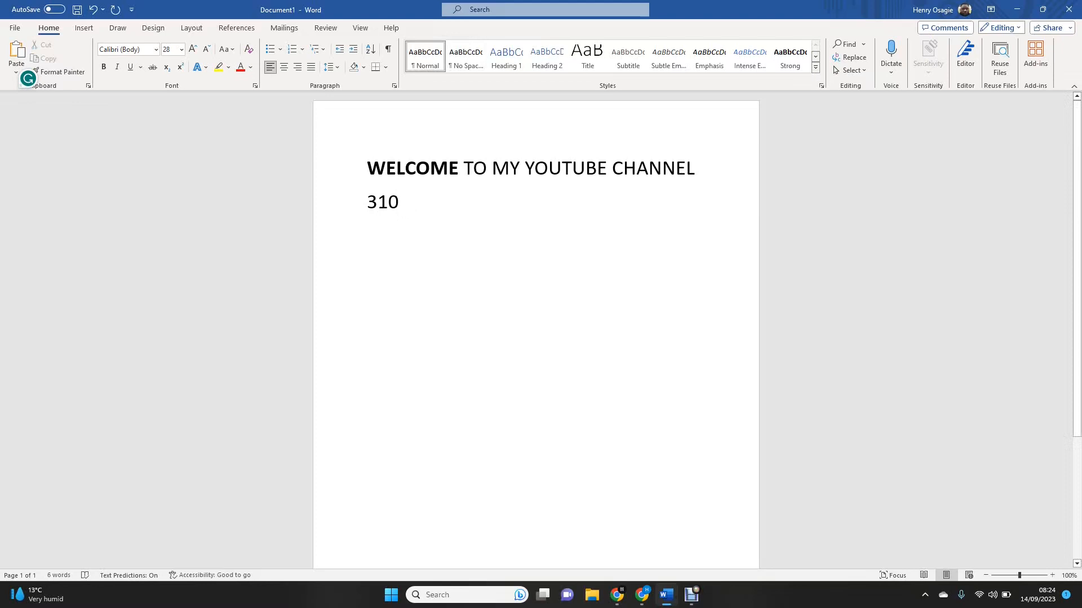
Step: Select "10" in "310" and format it as superscript through the Font settings
key("shift+Left")
key("shift+Left")
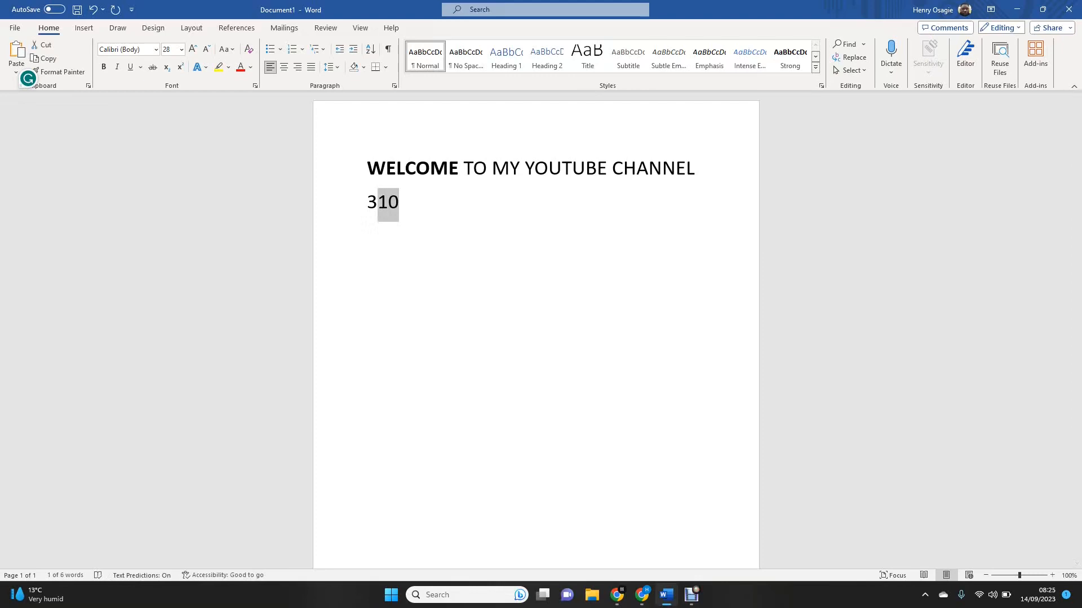
key("ctrl+d")
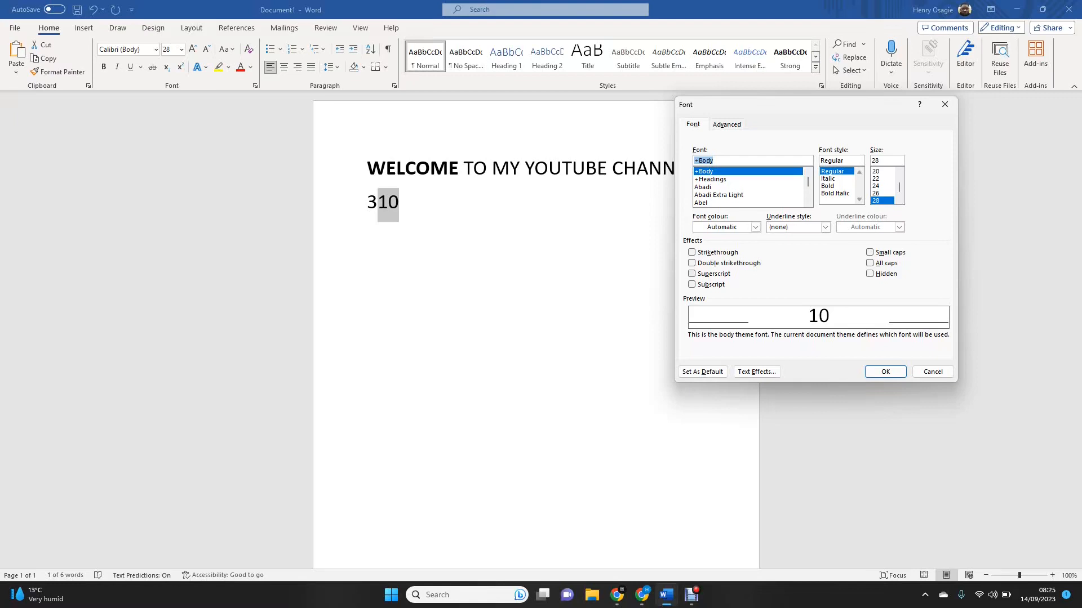
key("alt+p")
key("space")
key("space")
key("Return")
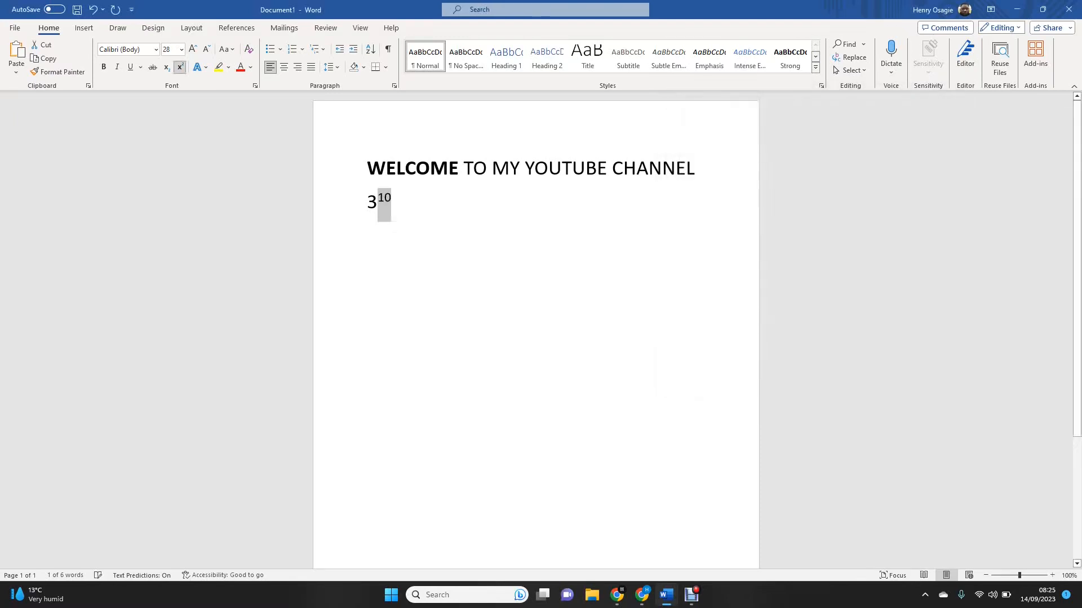
Step: Examine the Font effects of the whole line below the heading, close the settings, and place the cursor after the superscript
left_click(368, 235)
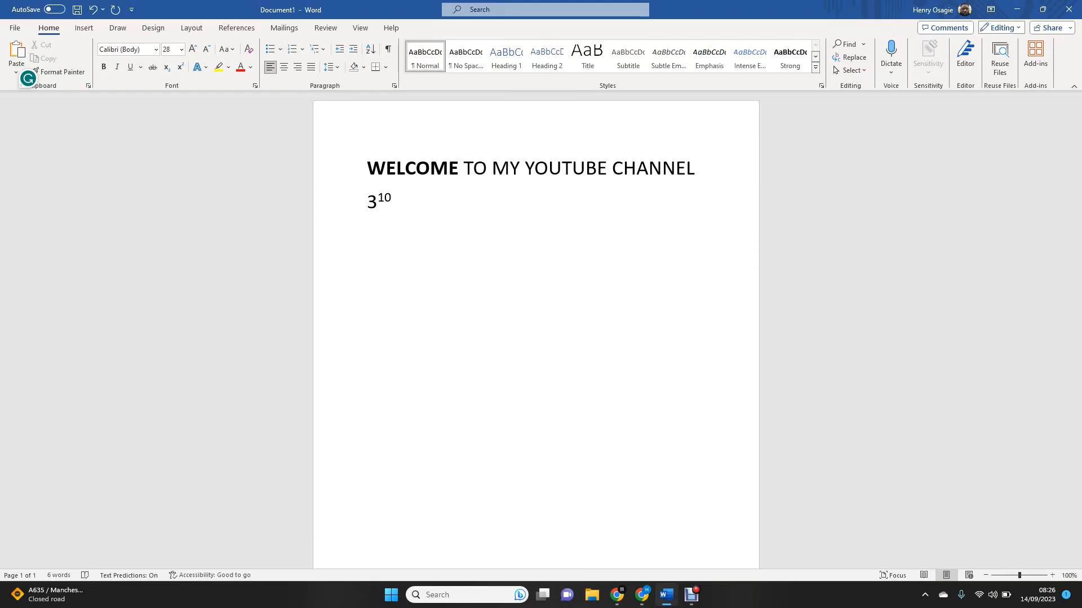
left_click_drag(367, 204, 404, 204)
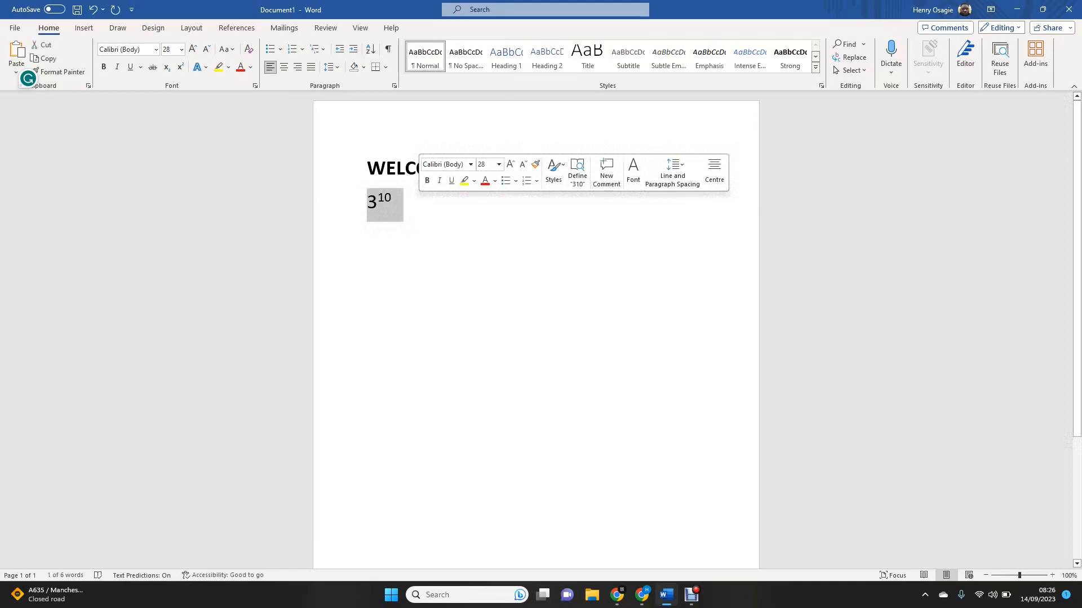
key("ctrl+d")
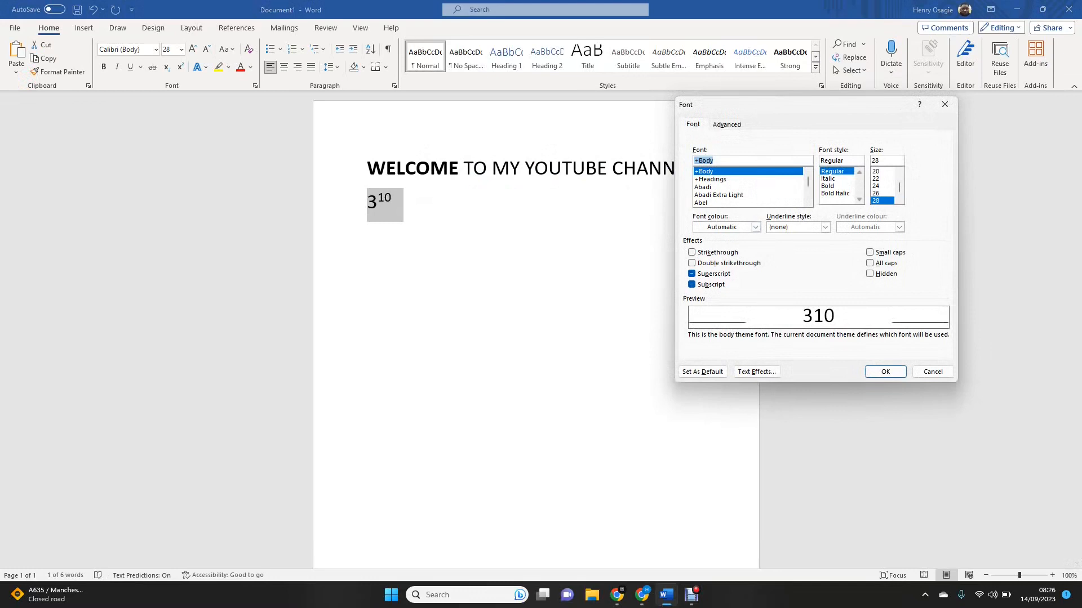
left_click(944, 104)
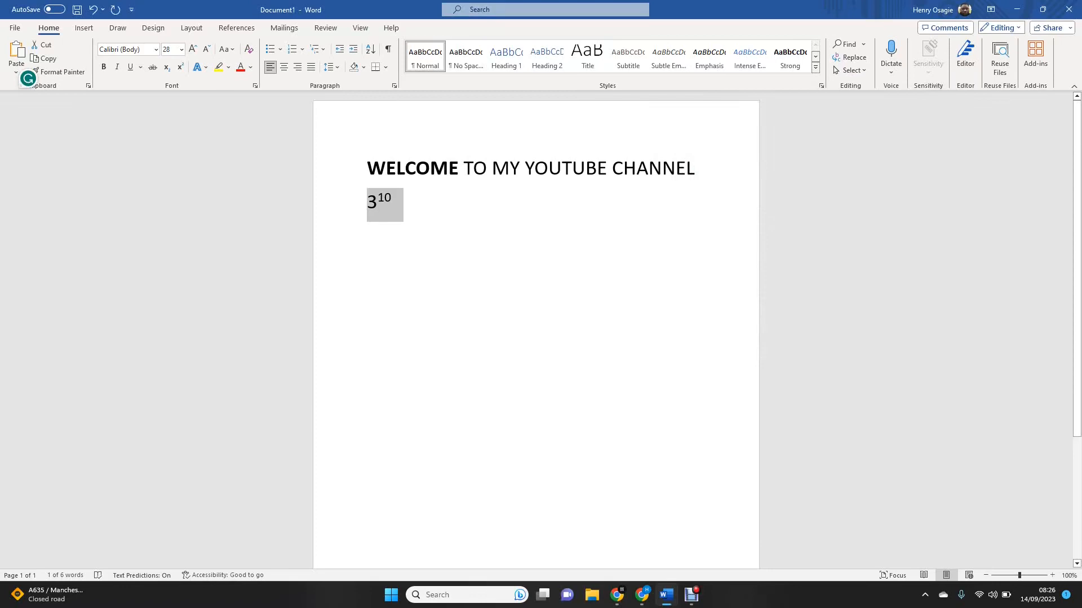
left_click(393, 202)
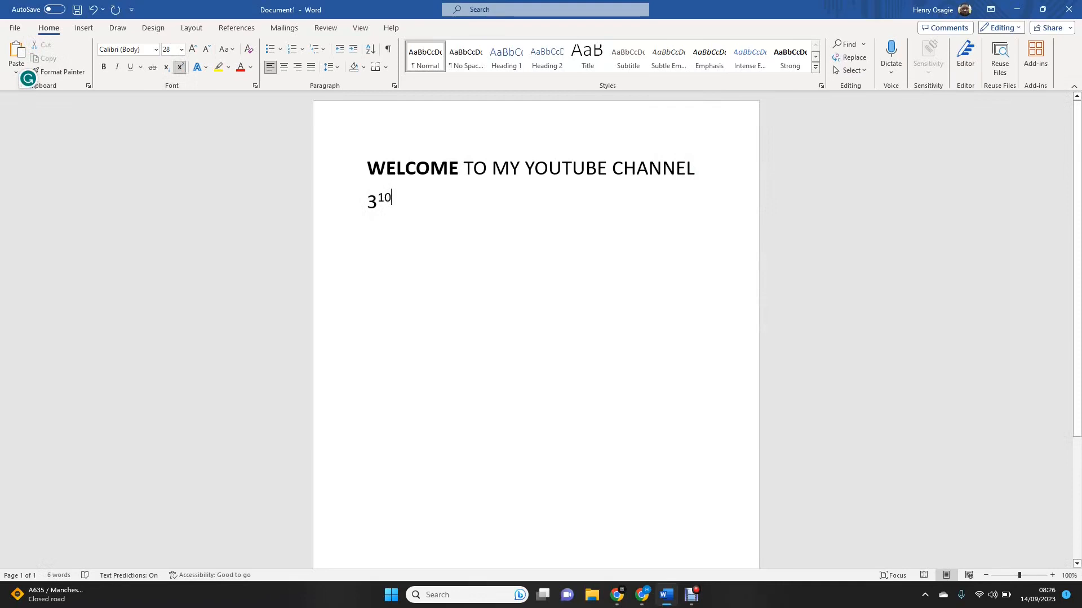
Step: Replace the superscript number on the line below the heading with "YOU GUYS ARE AMAZING"
left_click_drag(392, 202, 365, 203)
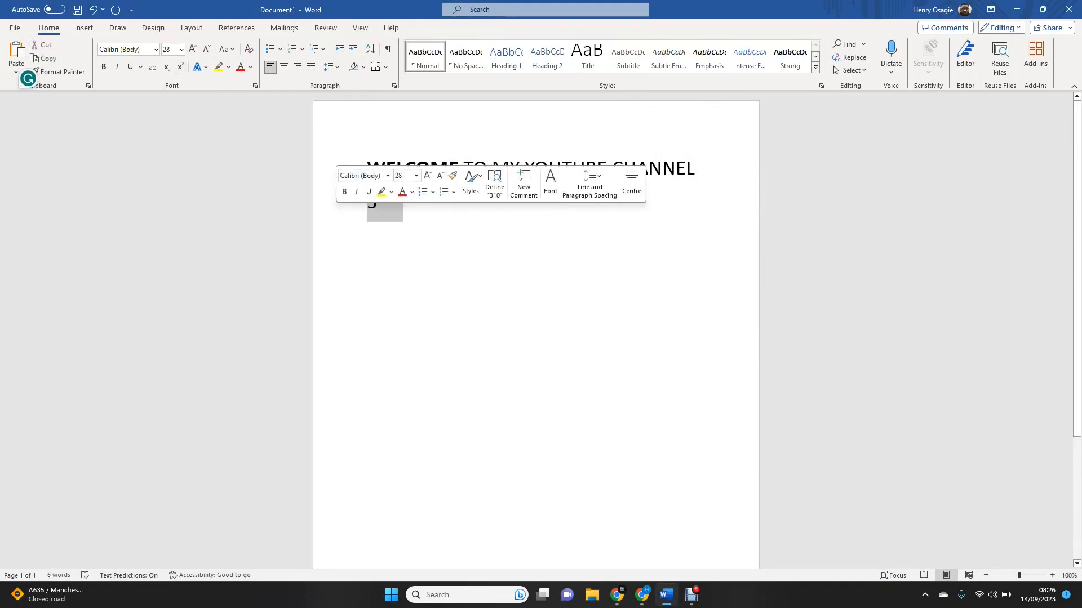
key("BackSpace")
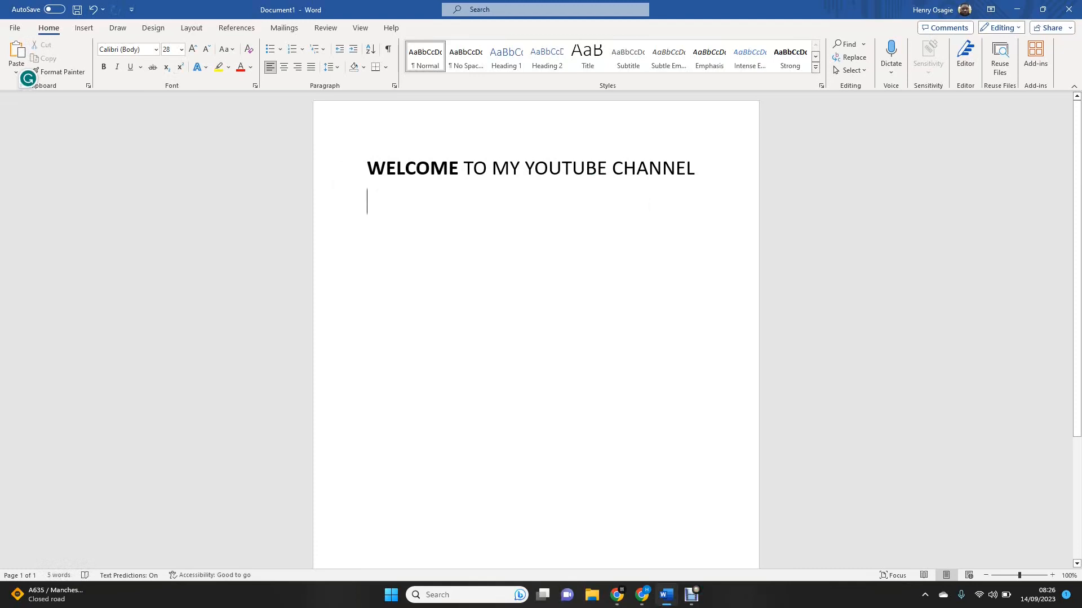
key("BackSpace")
key("ctrl+z")
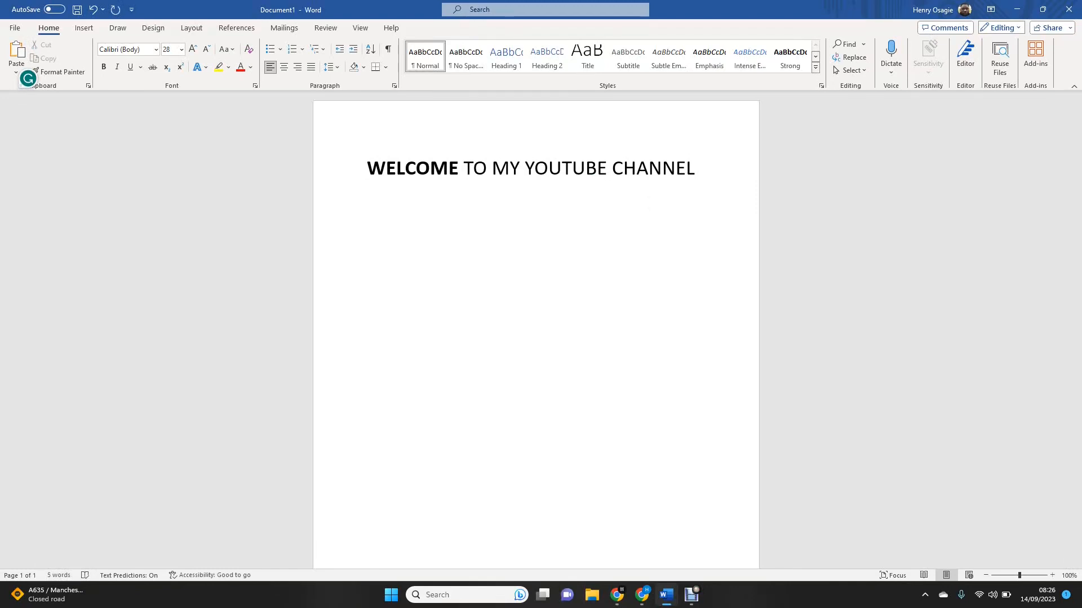
type("DF")
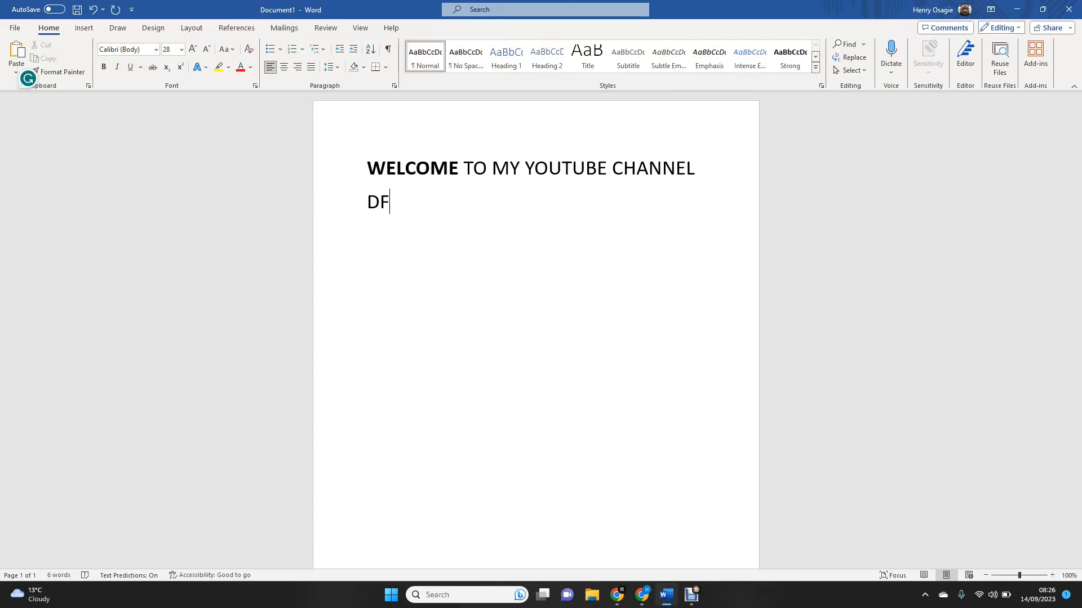
key("BackSpace")
key("BackSpace")
type("YOU GUYS ARE AMA")
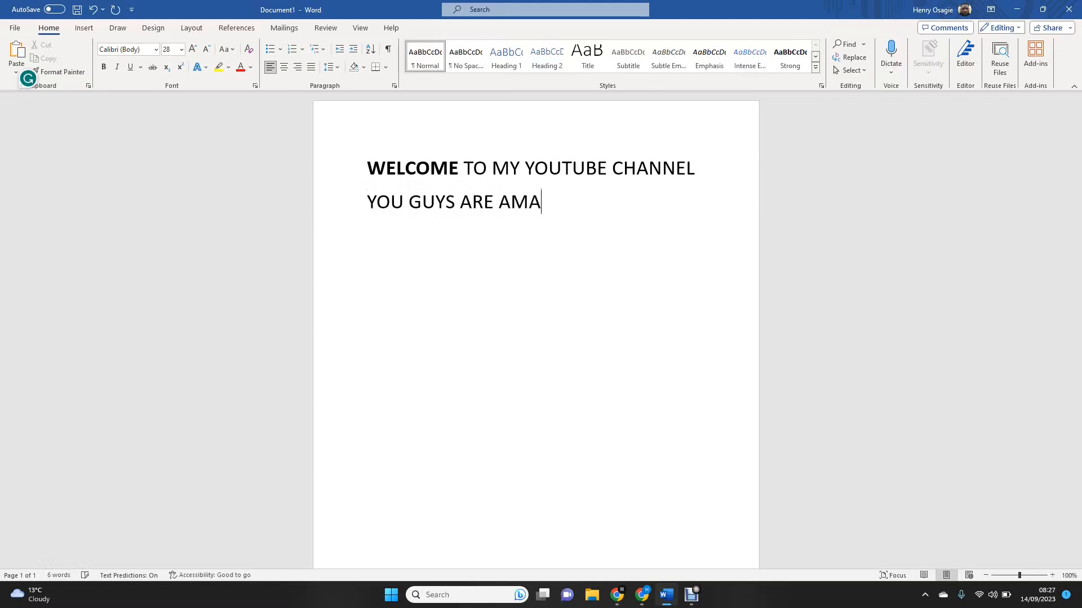
type("ZING")
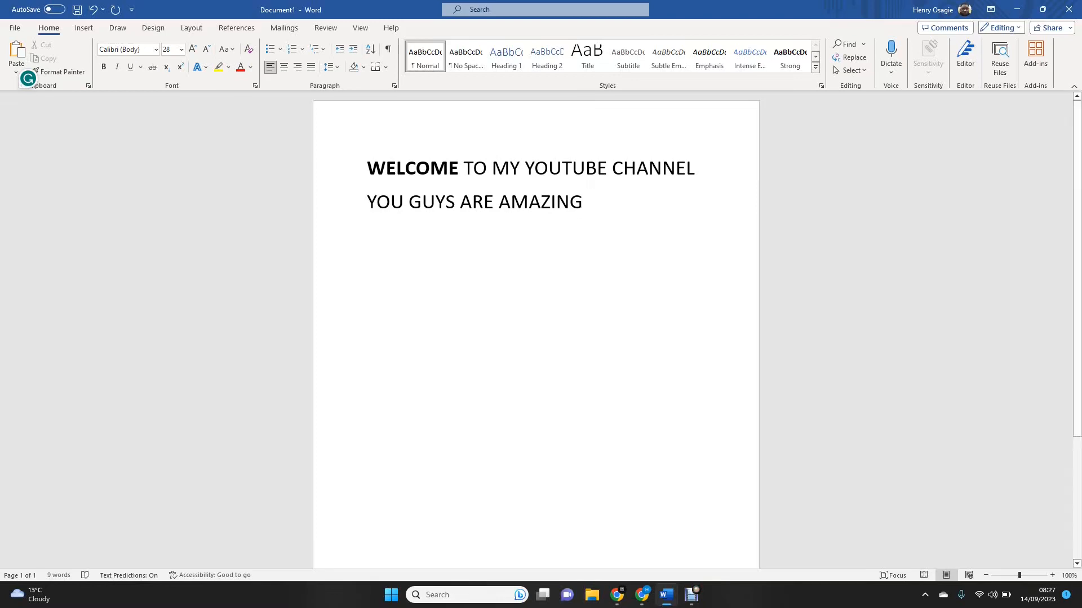
Step: Centre all the text, align it left again, and place the cursor on the empty last line
left_click(346, 169)
left_click_drag(703, 170, 613, 234)
left_click(613, 242)
key("ctrl+a")
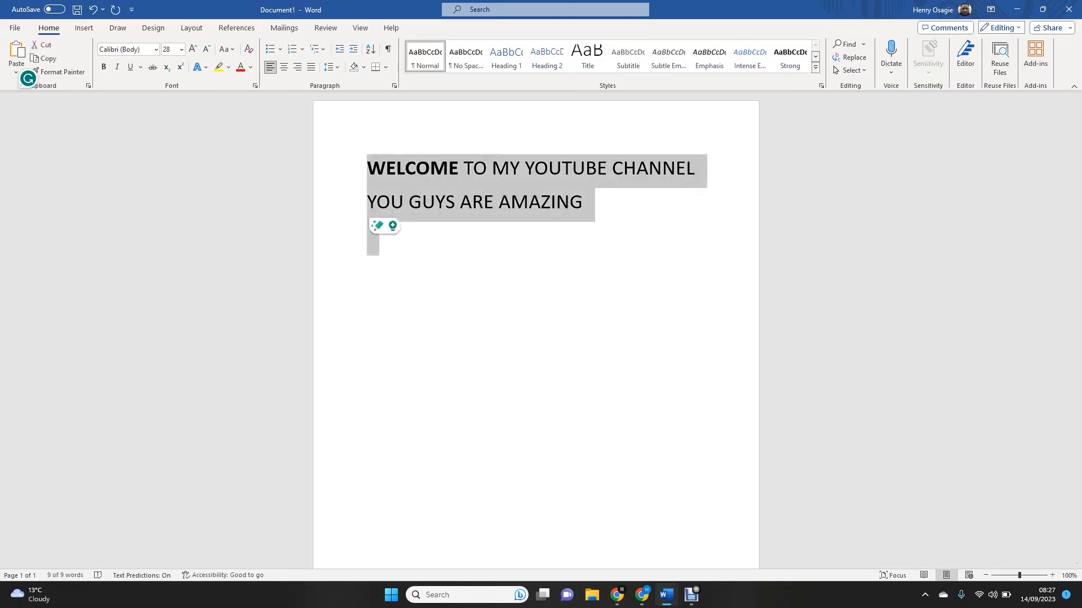
key("ctrl+e")
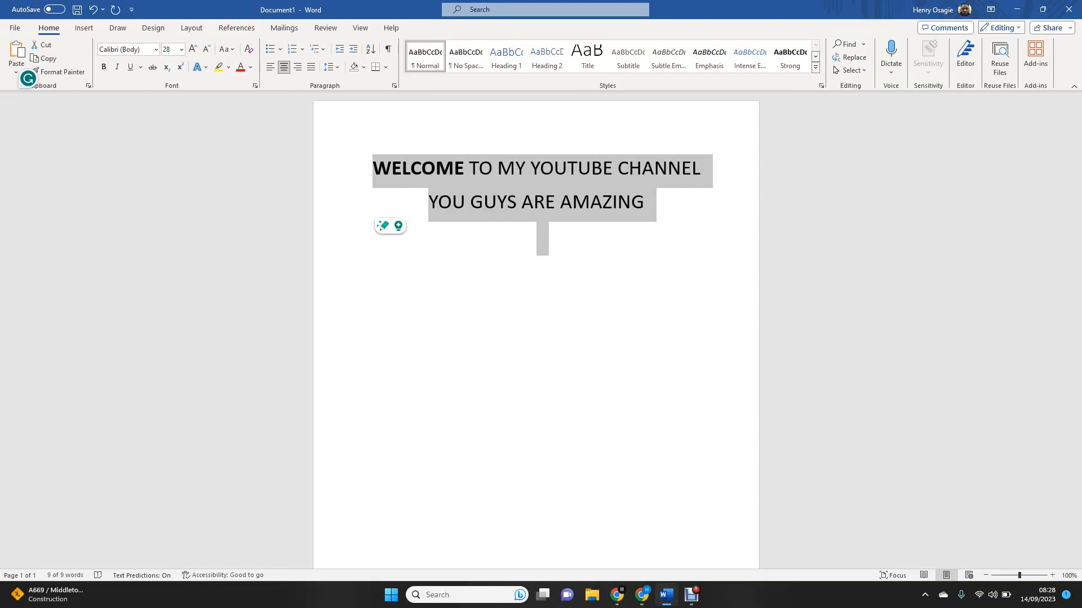
key("ctrl+l")
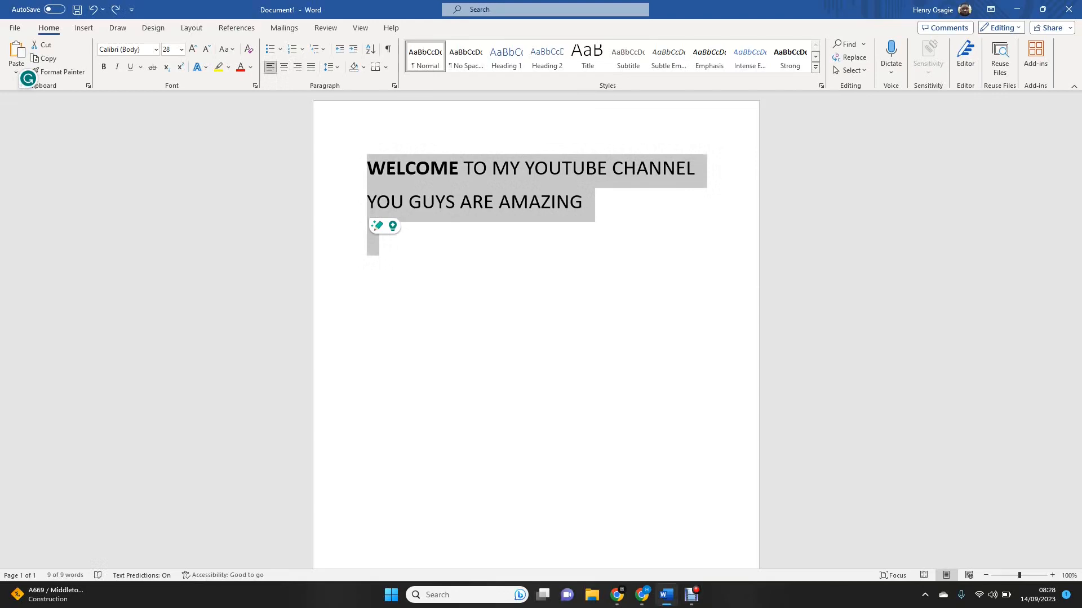
key("Left")
key("Down")
key("Down")
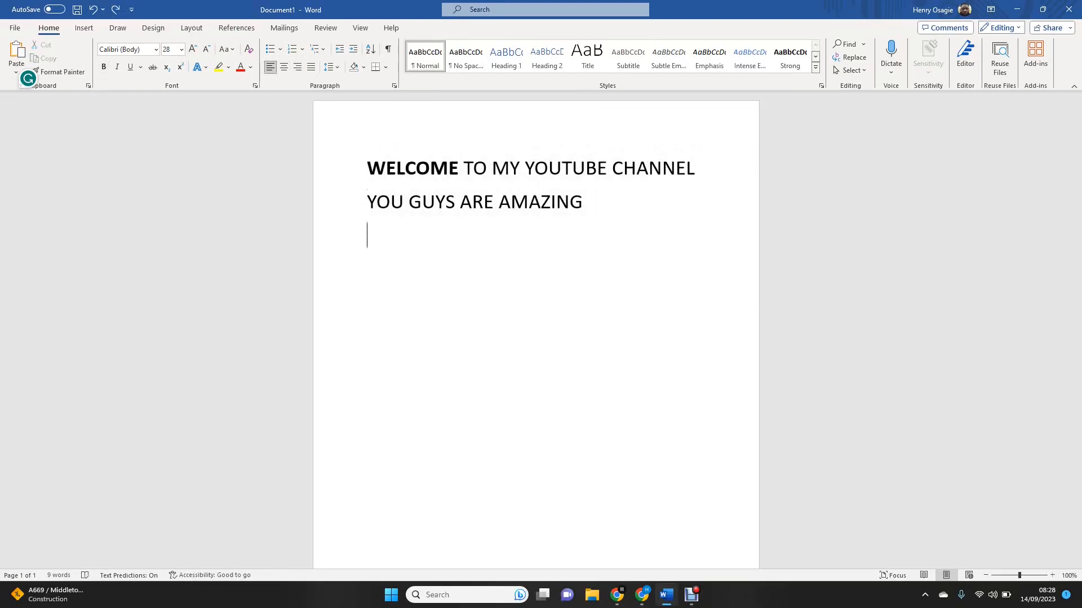
Step: Remove the empty last line, then extend a selection backward character by character from the end of the second line and clear it
key("BackSpace")
key("shift+Left")
key("shift+Left")
key("shift+Left")
key("shift+Left")
key("shift+Left")
key("shift+Left")
key("shift+Left")
key("shift+Left")
key("shift+Left")
key("shift+Left")
key("shift+Left")
key("shift+Left")
key("shift+Left")
key("shift+Left")
key("Right")
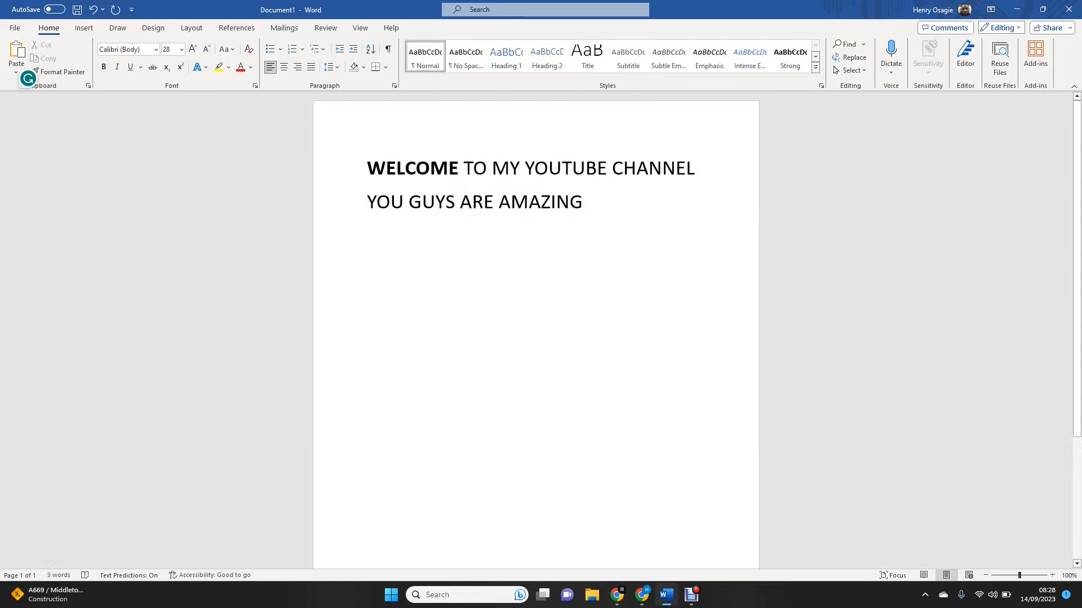
Step: Select the letters "MAZING" at the end of the second line one character at a time and clear the selection
key("shift+Left")
key("shift+Left")
key("shift+Left")
key("shift+Left")
key("shift+Left")
key("shift+Left")
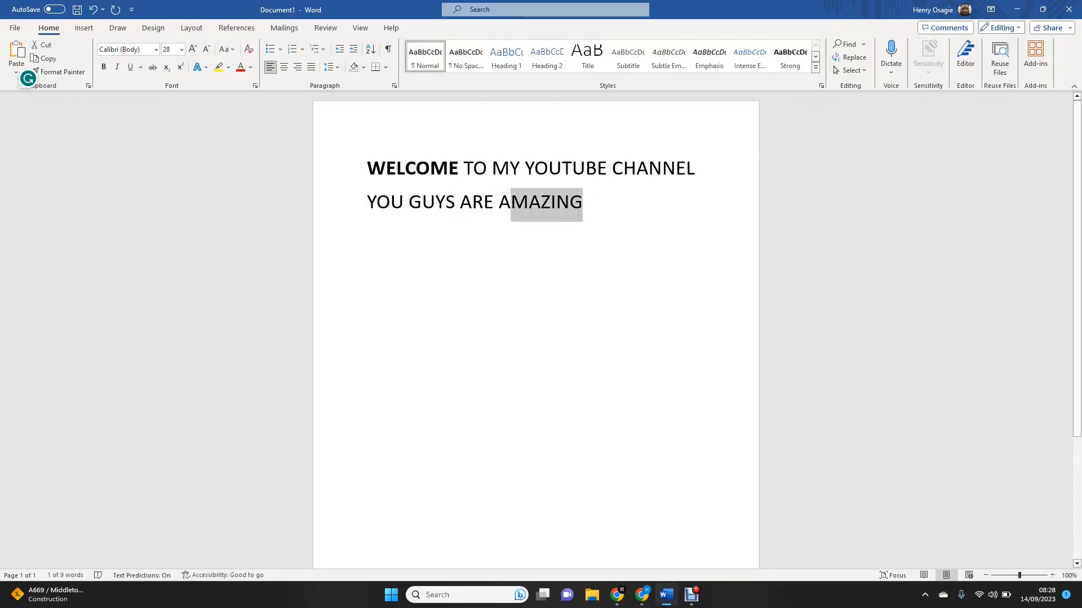
key("Right")
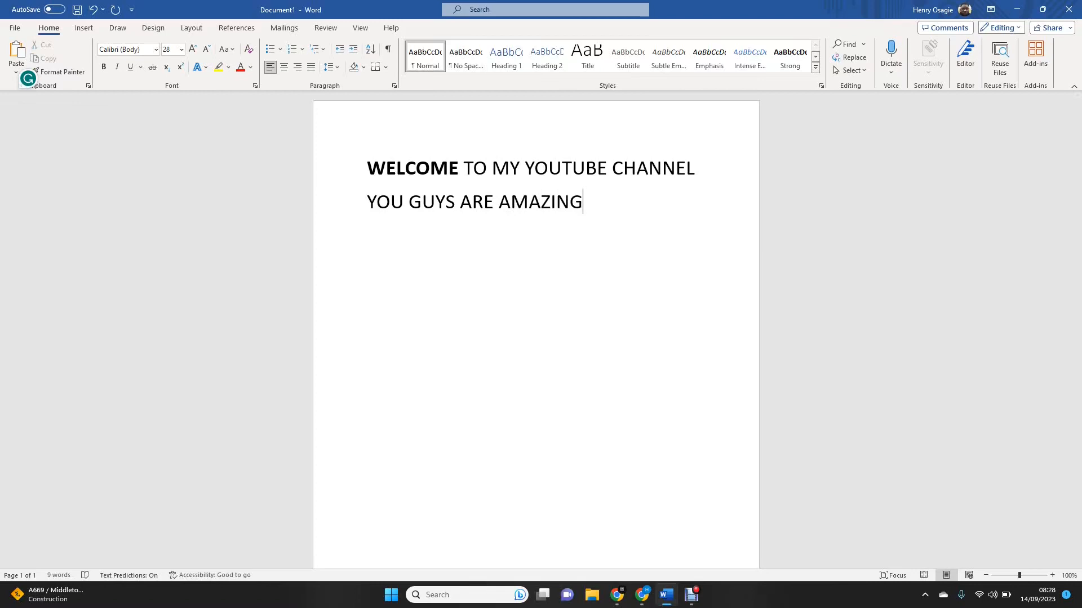
Step: Select the line "YOU GUYS ARE AMAZING" word by word, centre it, and place the cursor at its end
key("ctrl+shift+Left")
key("ctrl+shift+Left")
key("ctrl+shift+Left")
key("ctrl+shift+Left")
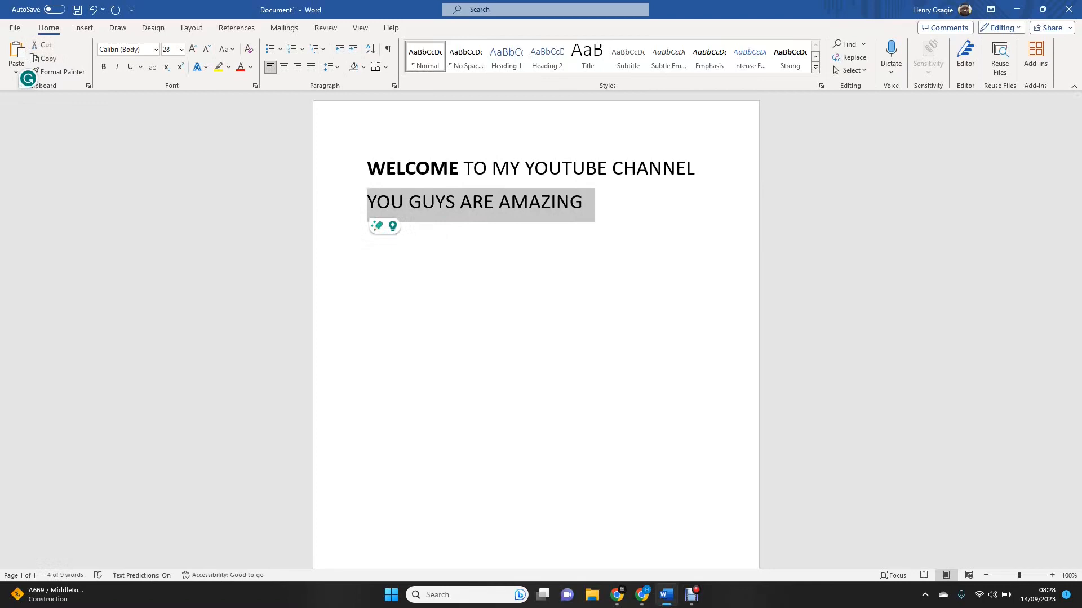
key("ctrl+e")
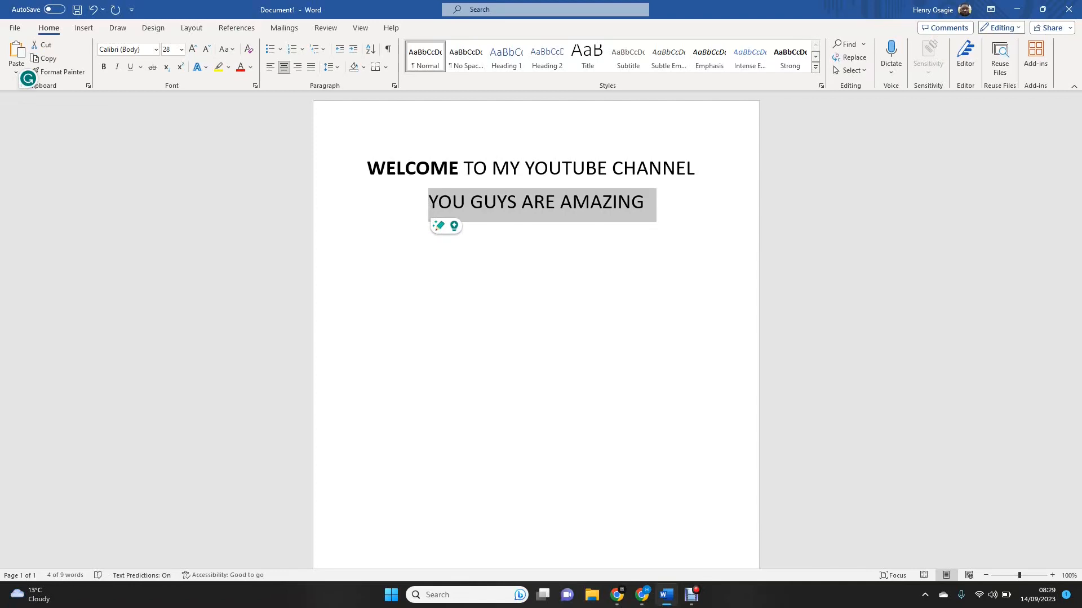
left_click(644, 202)
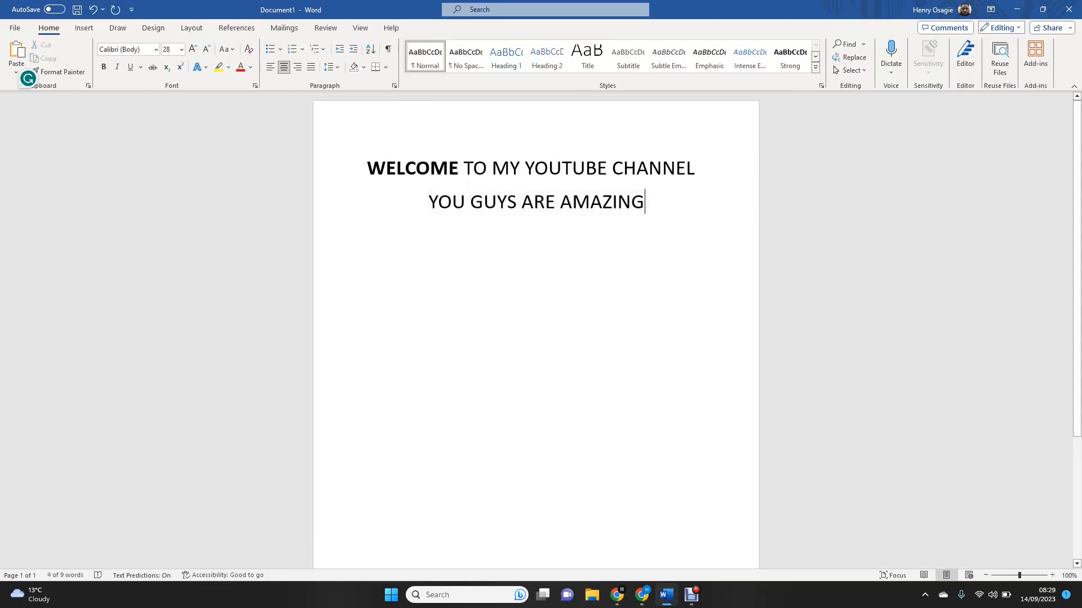
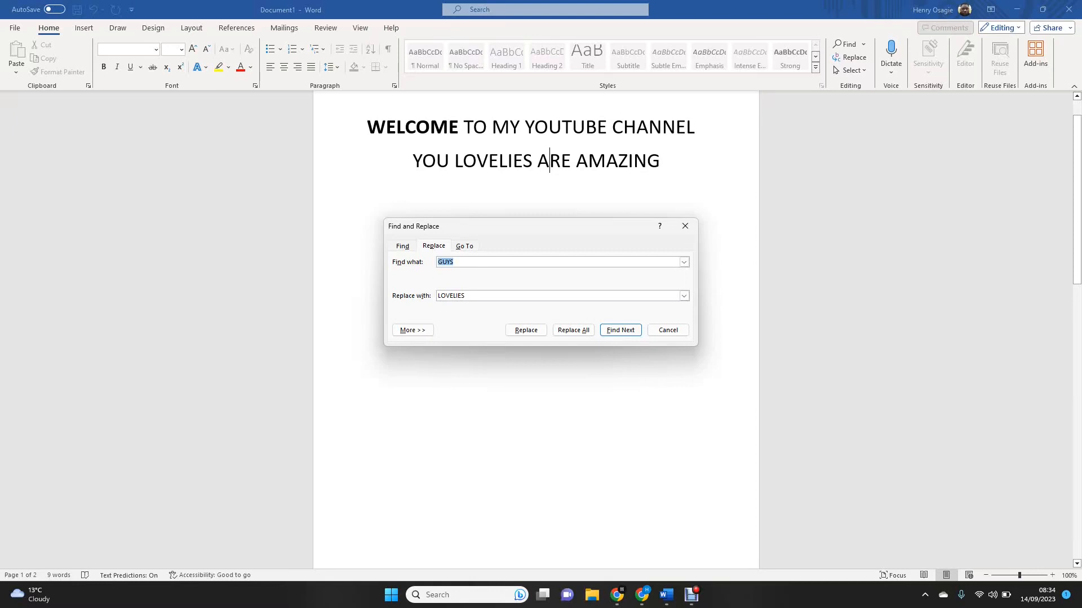
Step: Close the Find and Replace dialog
left_click(685, 226)
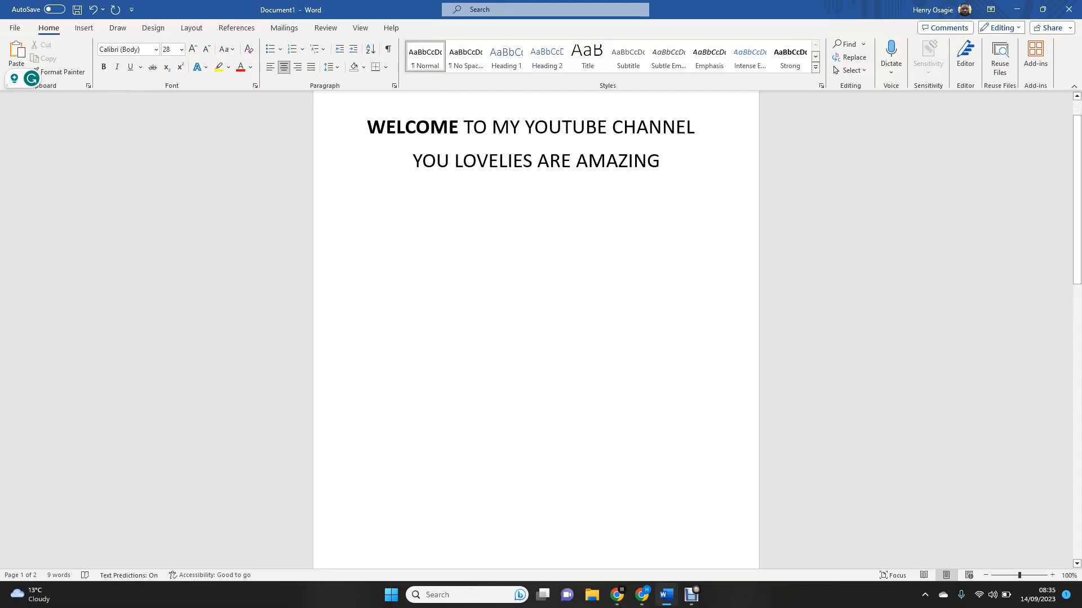
Step: Try italics on "YOUTUBE" in the heading and on all the text, and undo both changes
left_click_drag(524, 129, 607, 130)
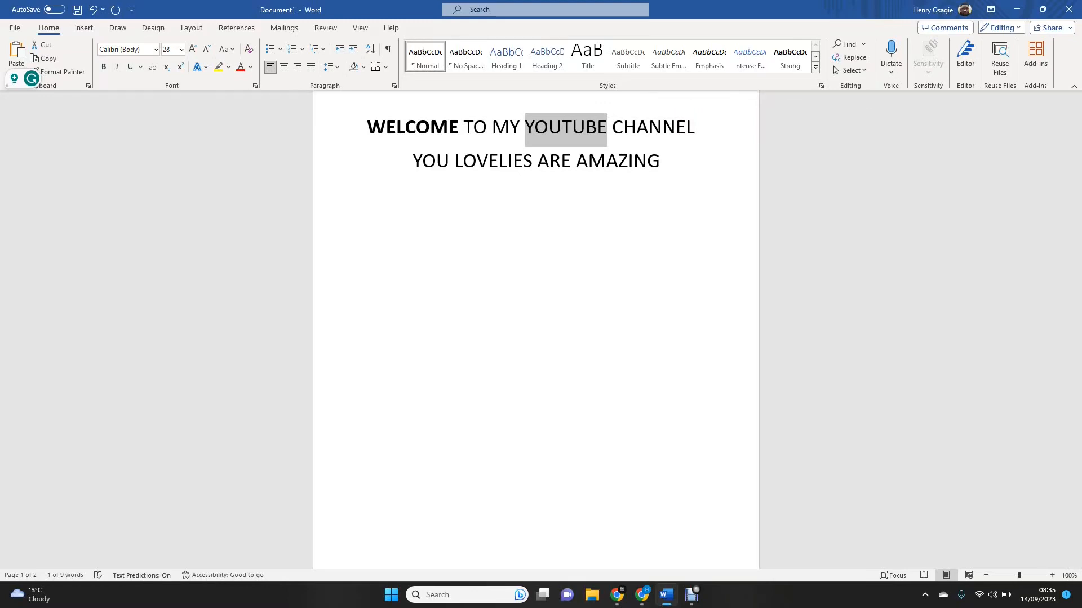
key("ctrl+i")
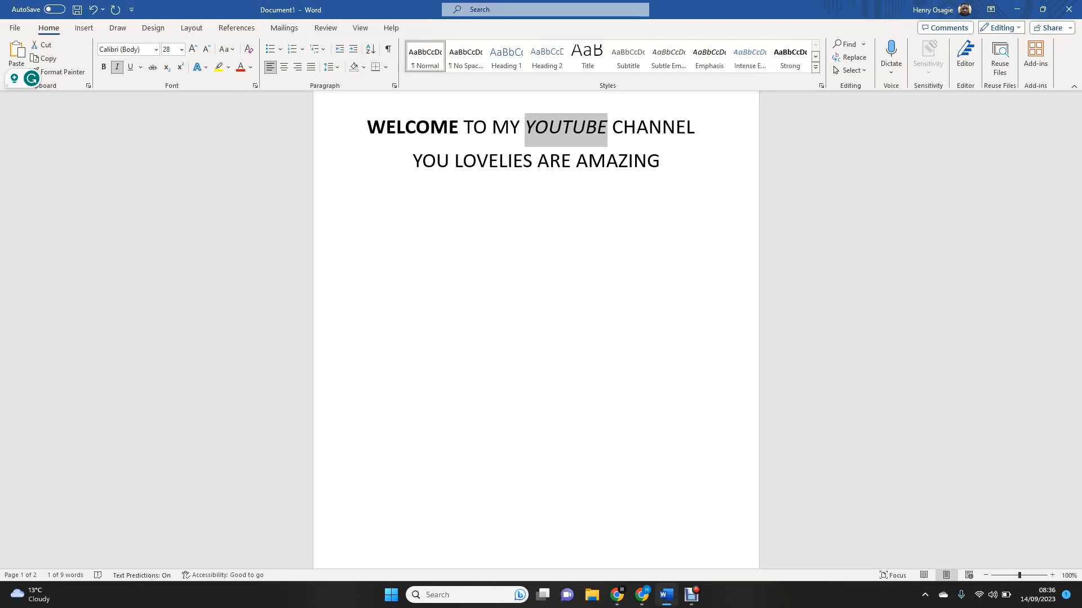
key("ctrl+a")
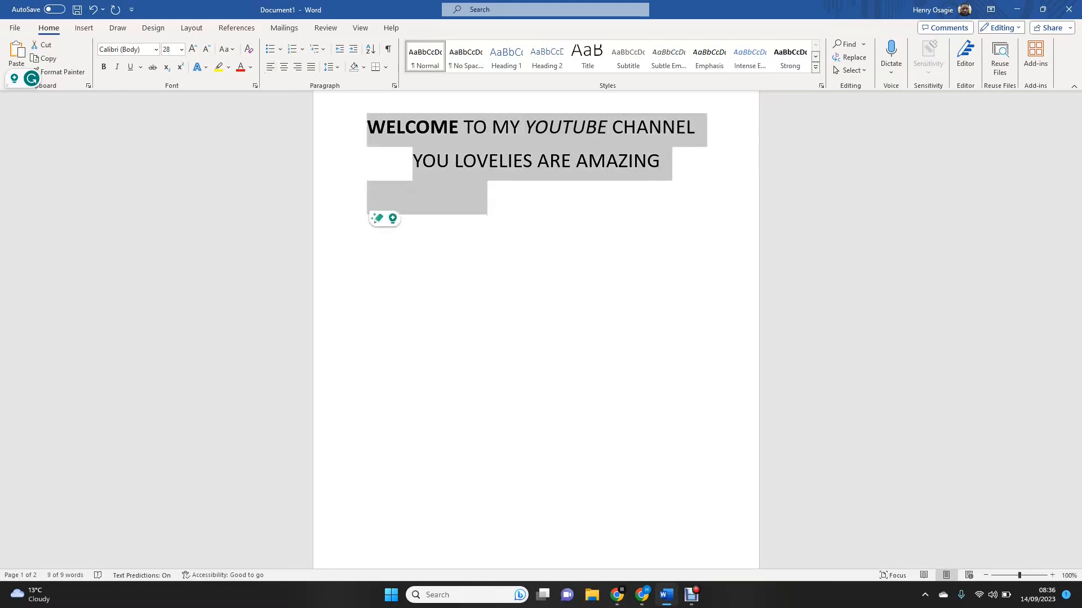
key("ctrl+i")
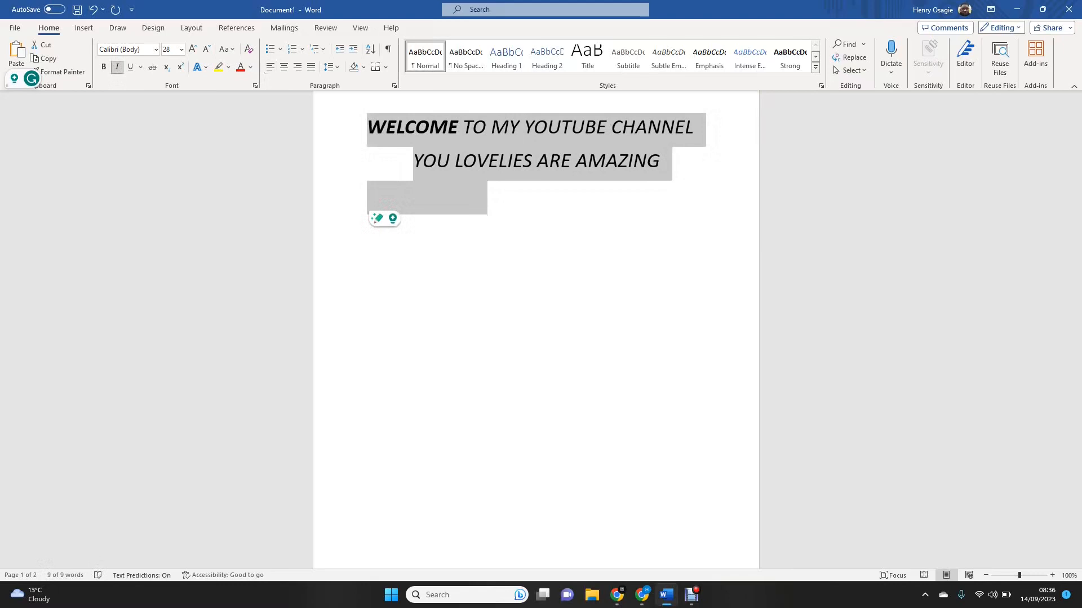
key("ctrl+z")
key("ctrl+z")
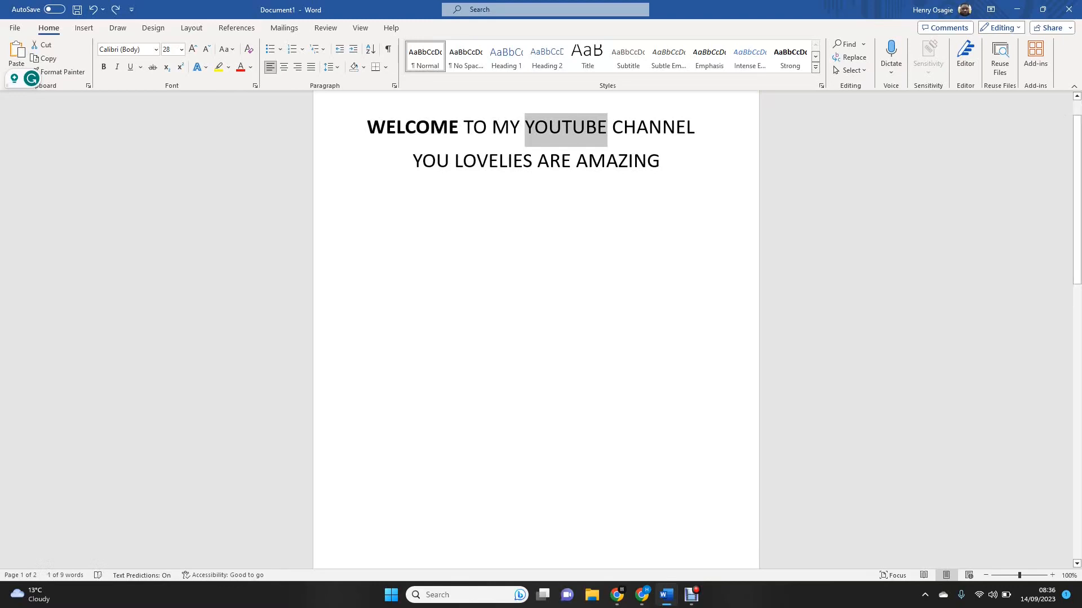
left_click(623, 127)
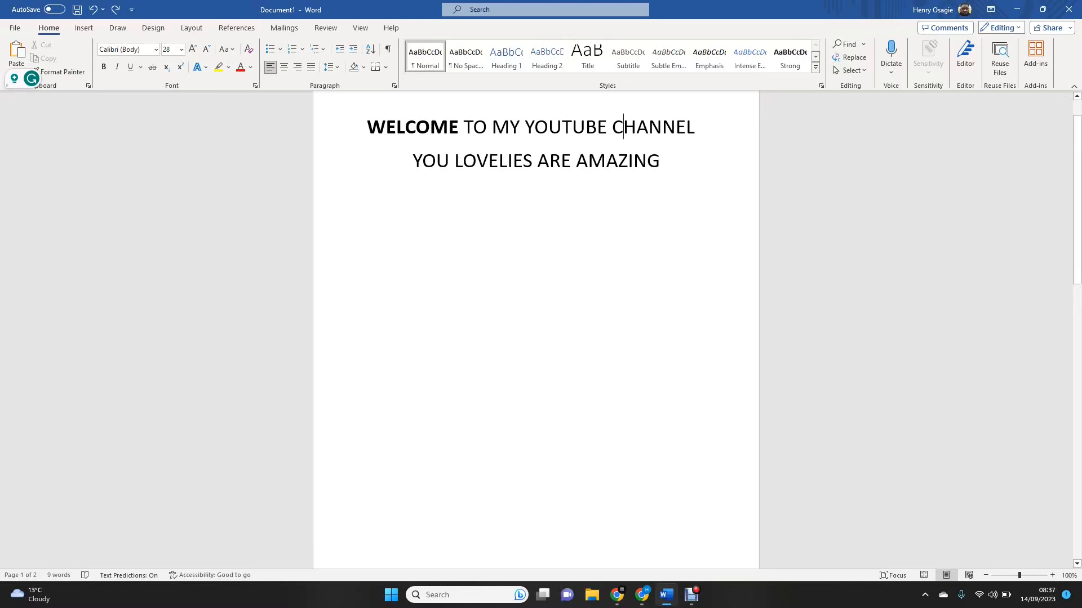
Step: Copy both text lines, centre the empty line below them, and paste the copy three times
left_click_drag(661, 163, 369, 129)
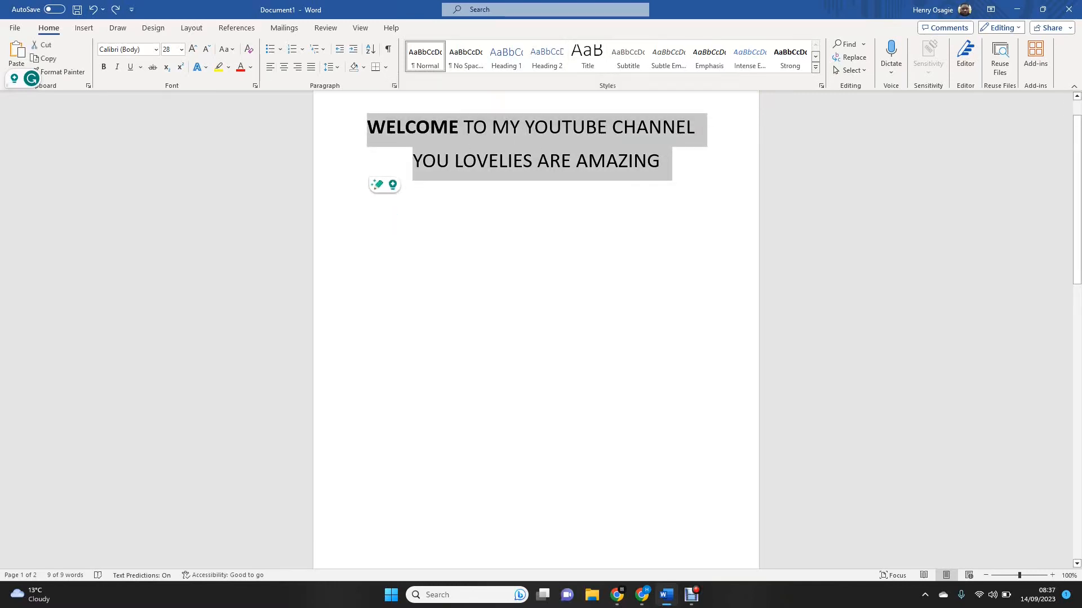
left_click(367, 194)
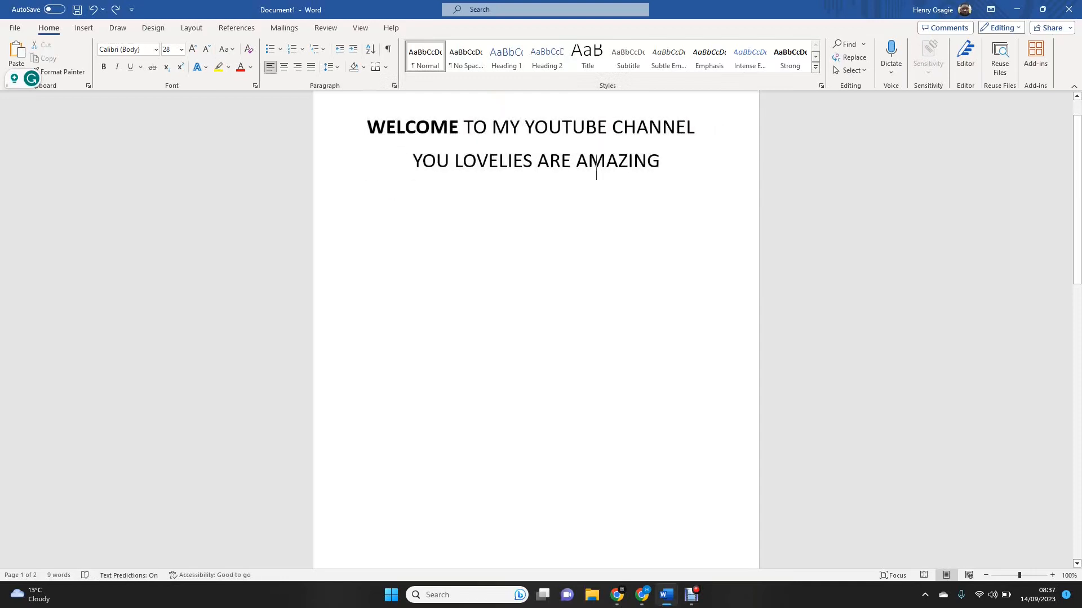
key("ctrl+e")
key("ctrl+v")
key("ctrl+v")
key("ctrl+v")
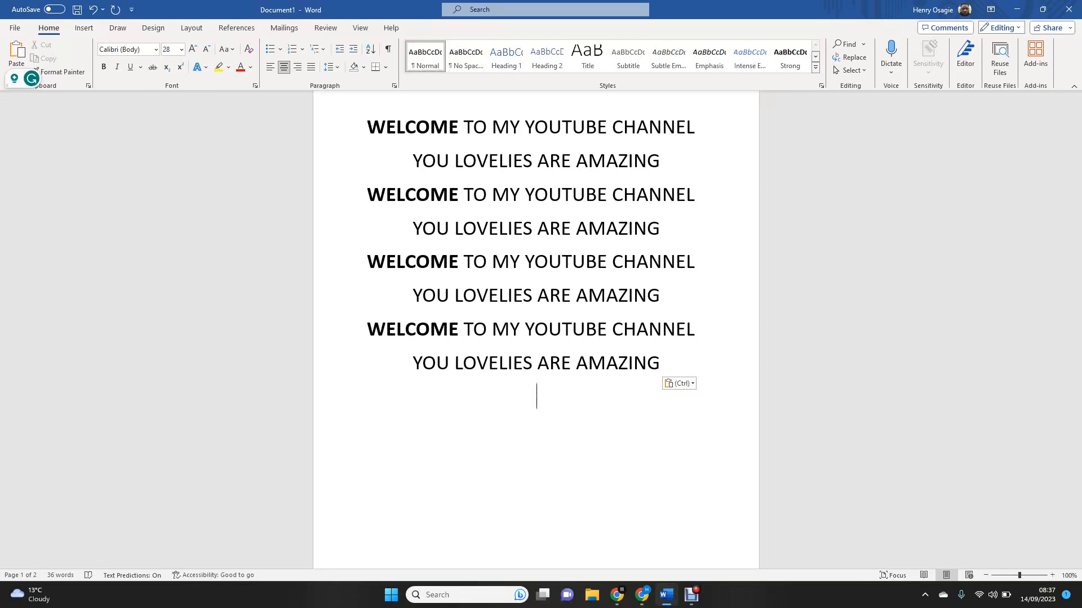
Step: Justify all the text in the document and clear the selection
key("ctrl+a")
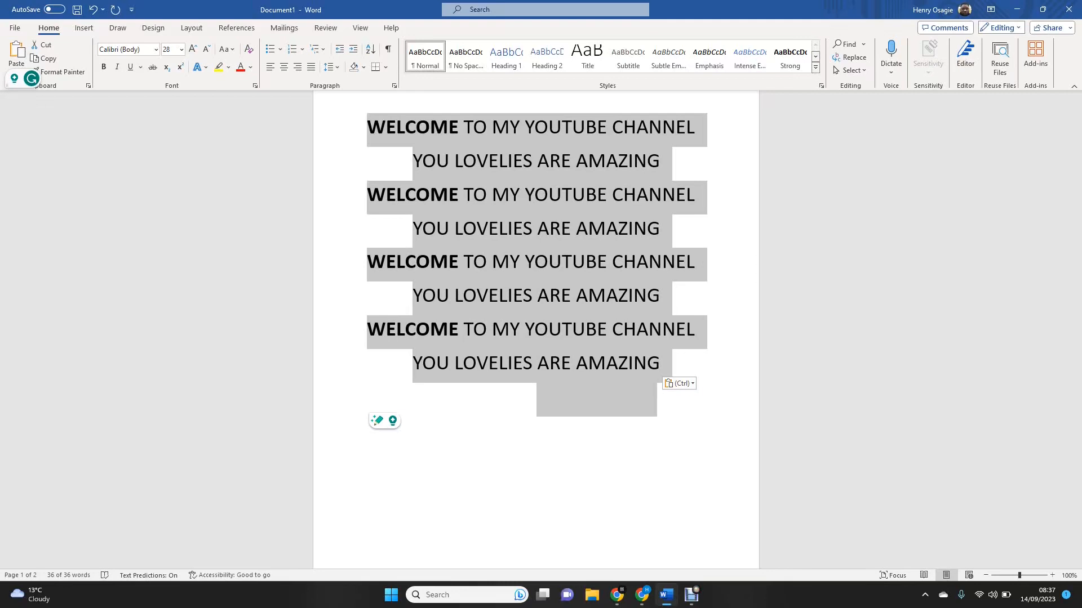
key("ctrl+j")
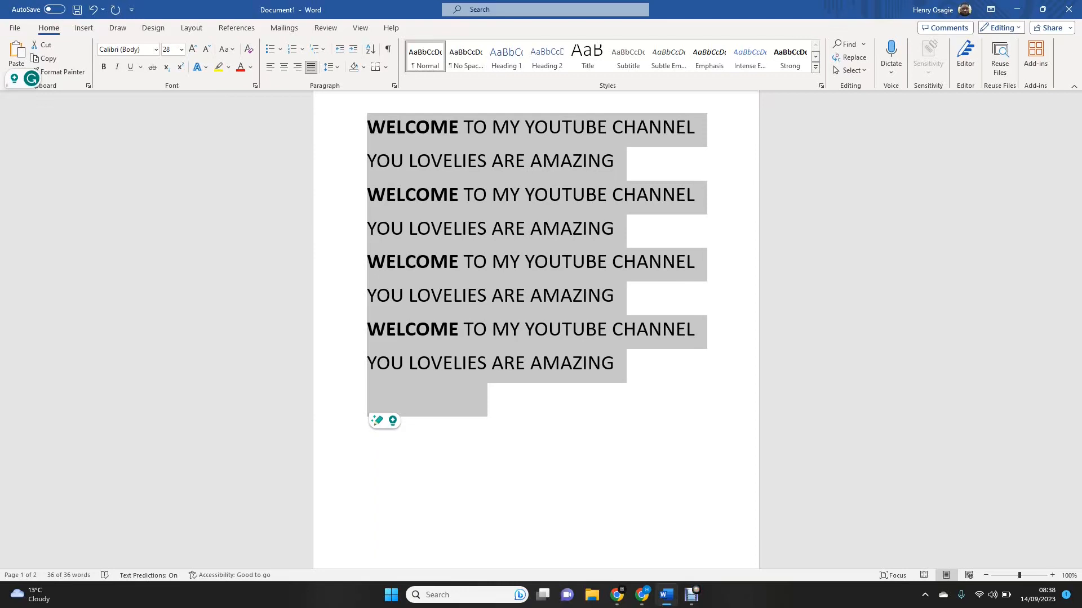
left_click(615, 161)
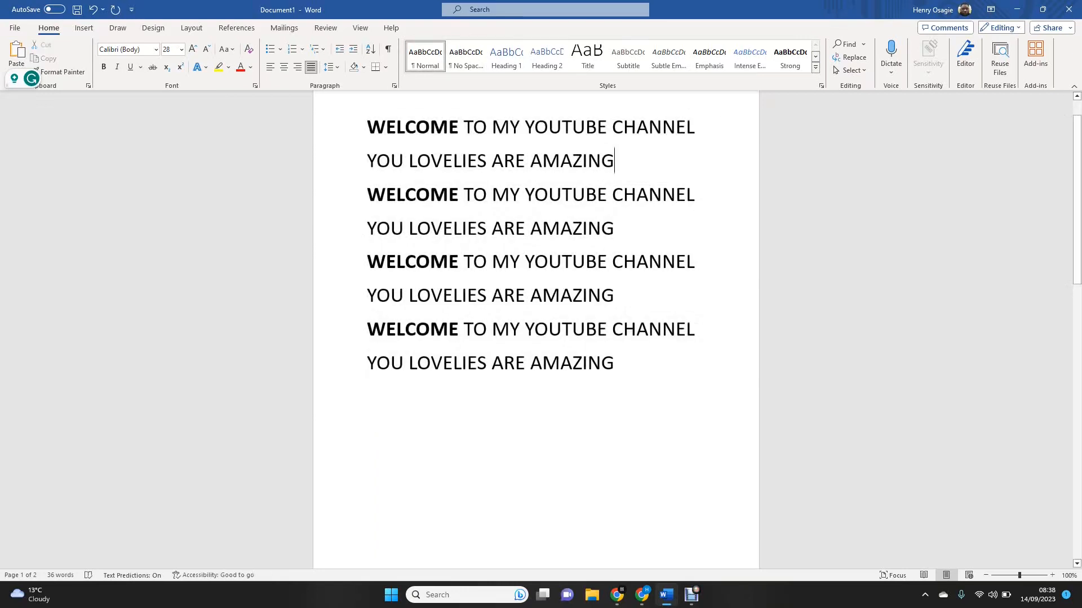
Step: Add "AND ADPRABLE" to the end of the first "YOU LOVELIES ARE AMAZING" line
key("shift+Right")
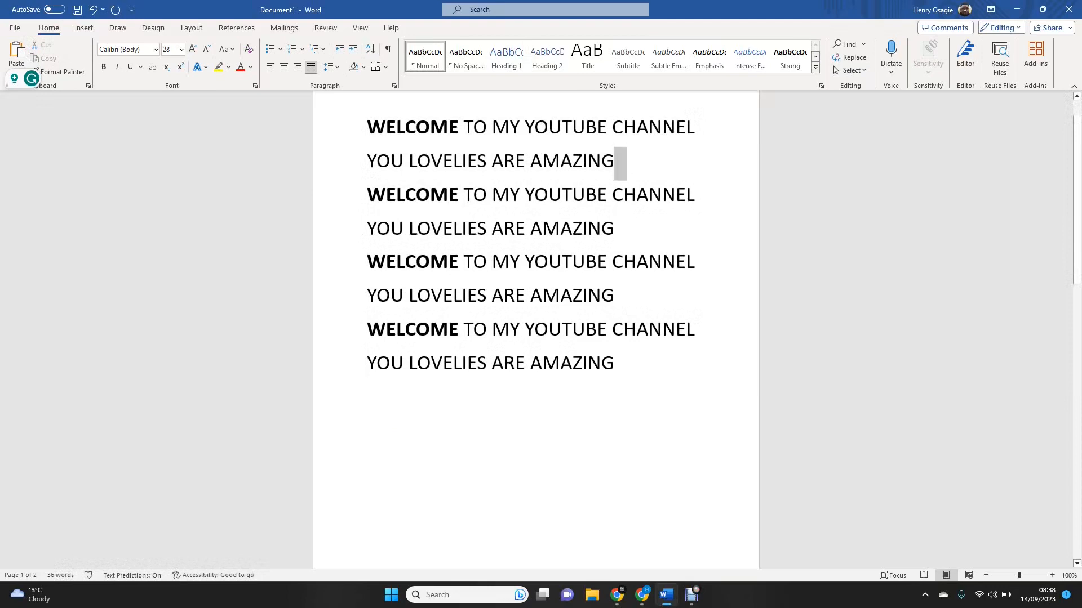
left_click(615, 162)
type("A")
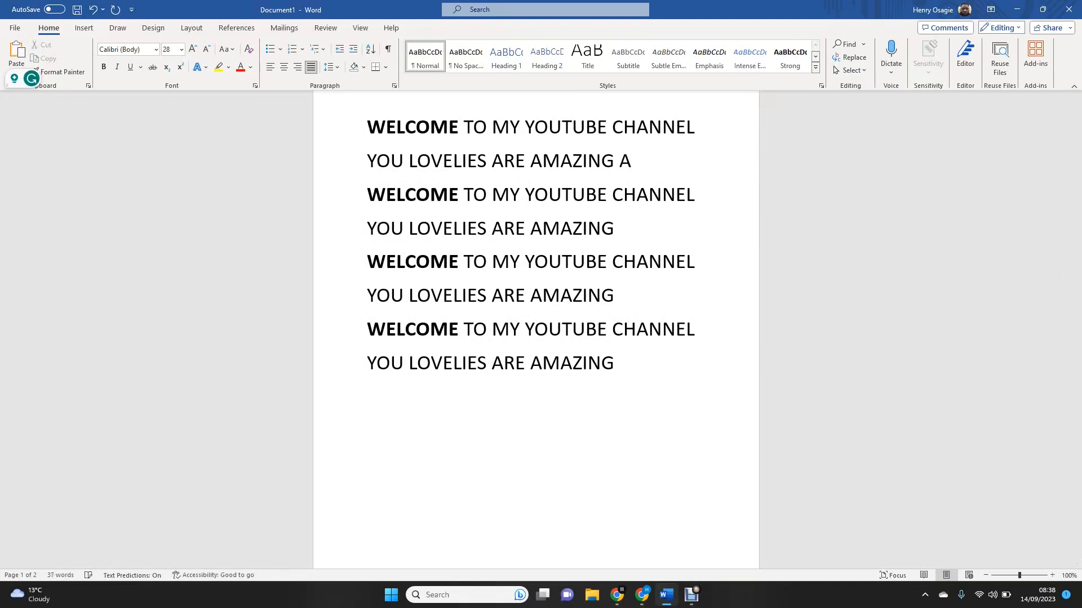
type("ND ADPR")
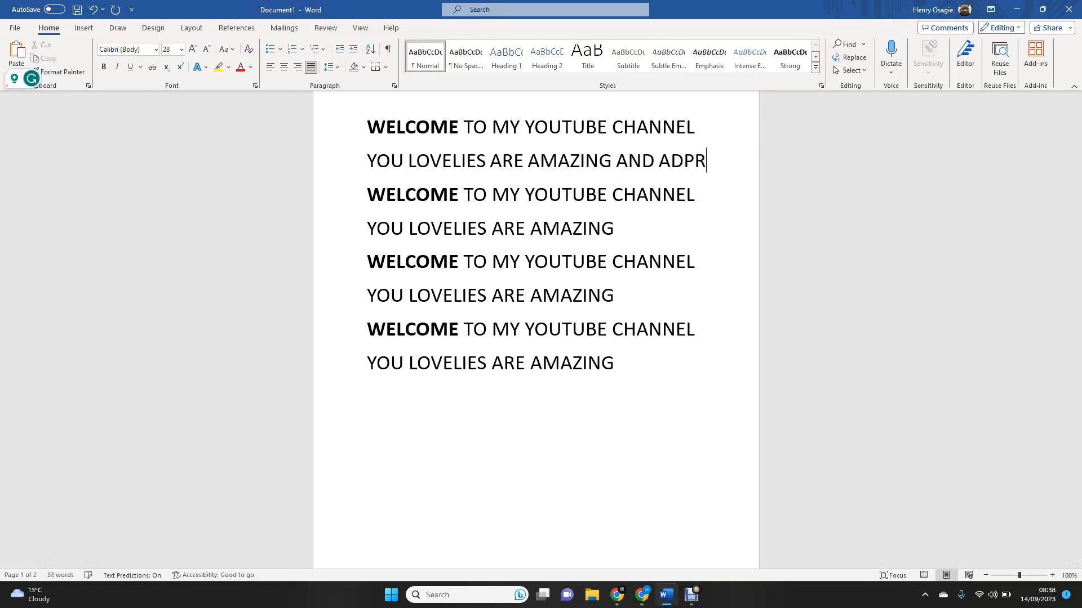
type("ABLE")
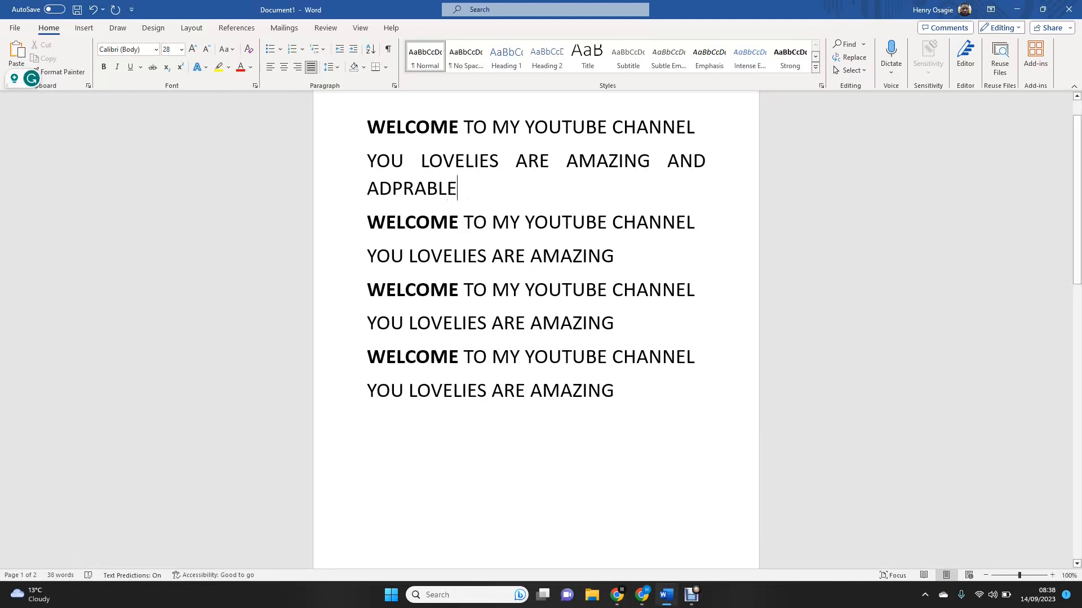
Step: Delete the three repeated pairs of lines and correct "ADPRABLE" to "ADORABLE"
left_click_drag(368, 222, 487, 428)
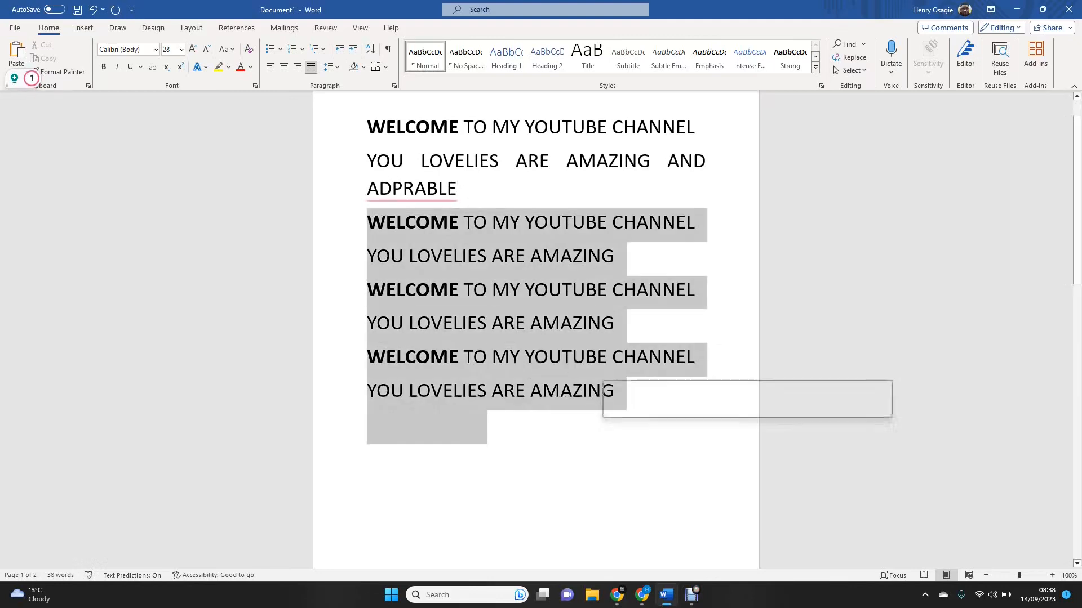
key("Delete")
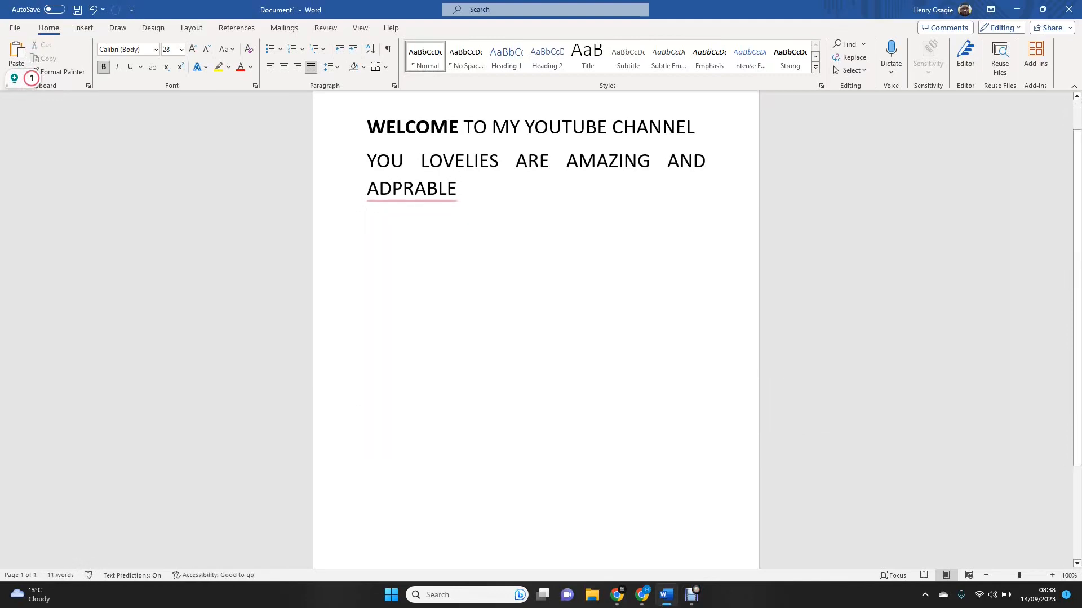
left_click(404, 189)
right_click(405, 191)
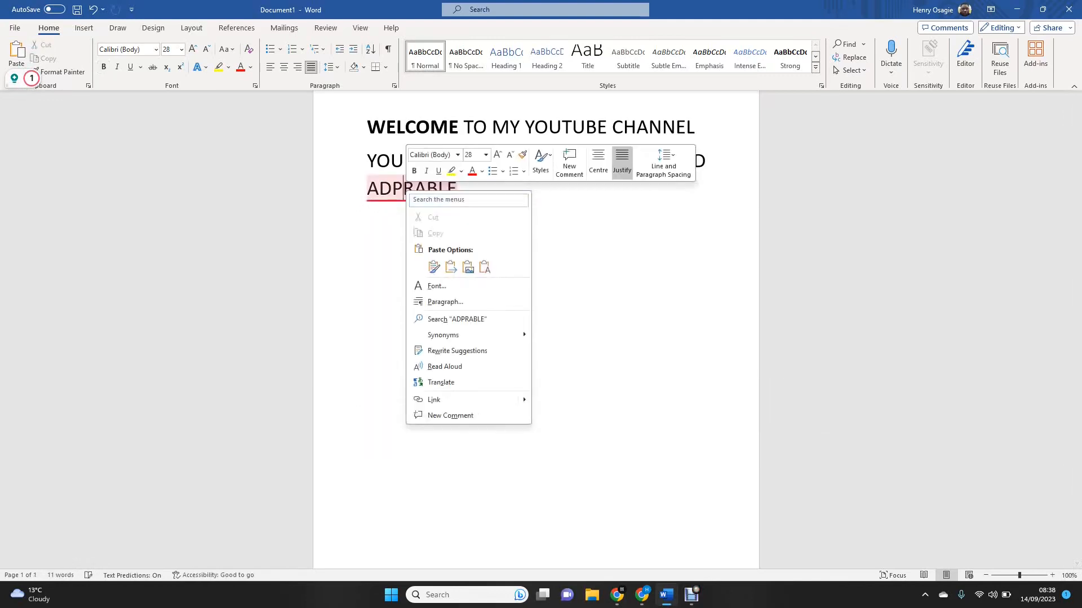
key("Escape")
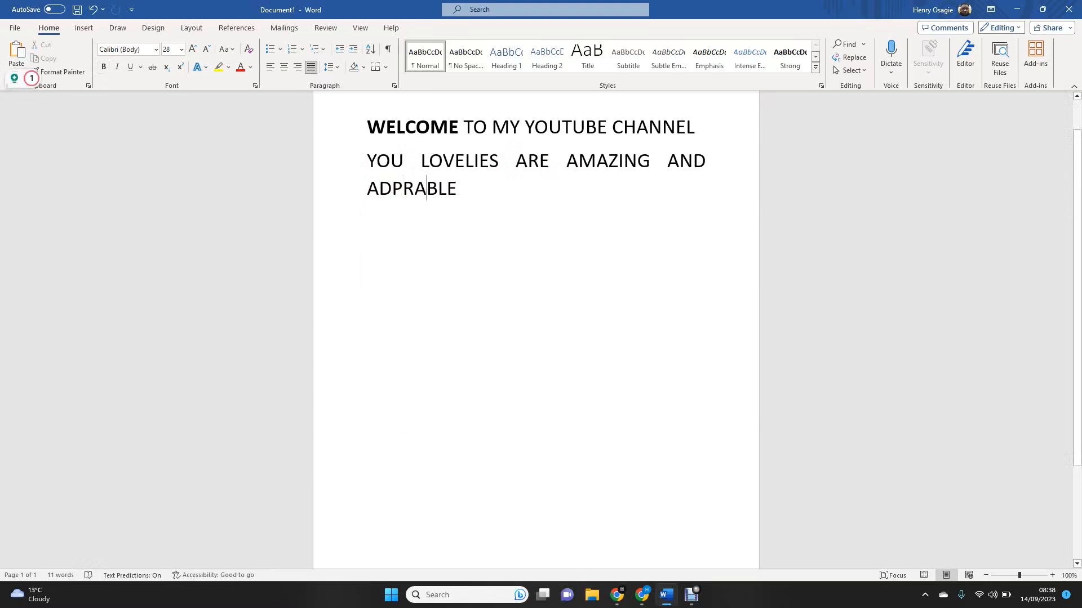
left_click(396, 229)
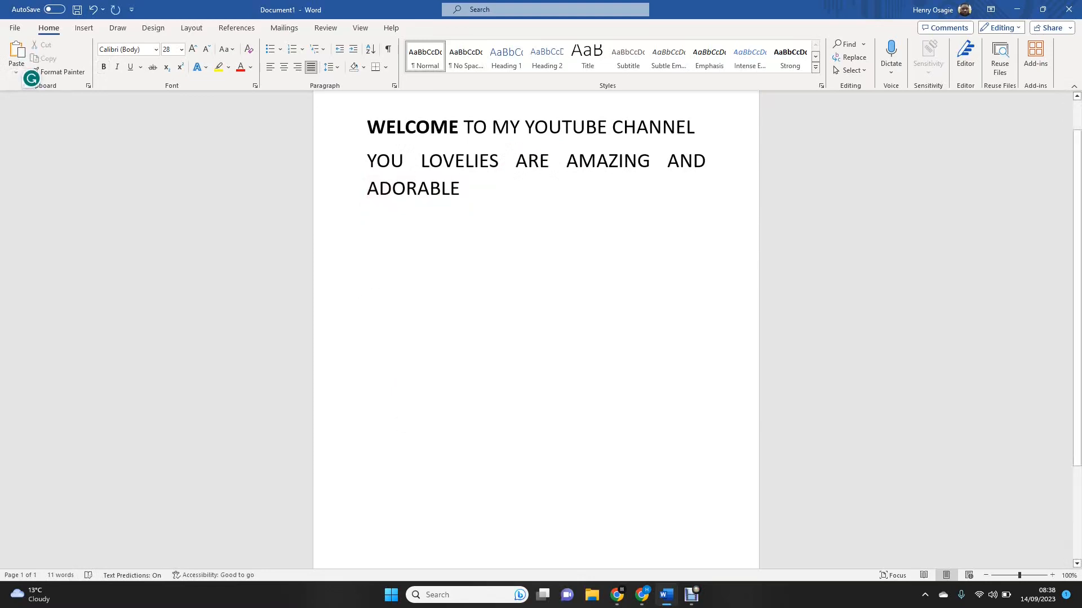
Step: Remove the empty lines below "ADORABLE" at the end of the document
key("ctrl+a")
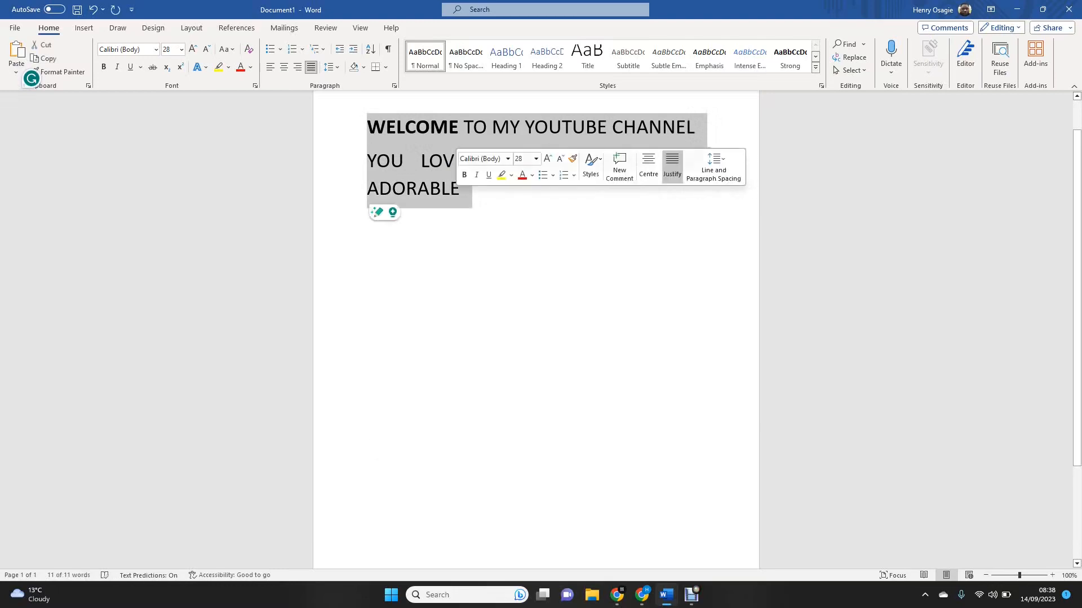
left_click(367, 221)
left_click(637, 128)
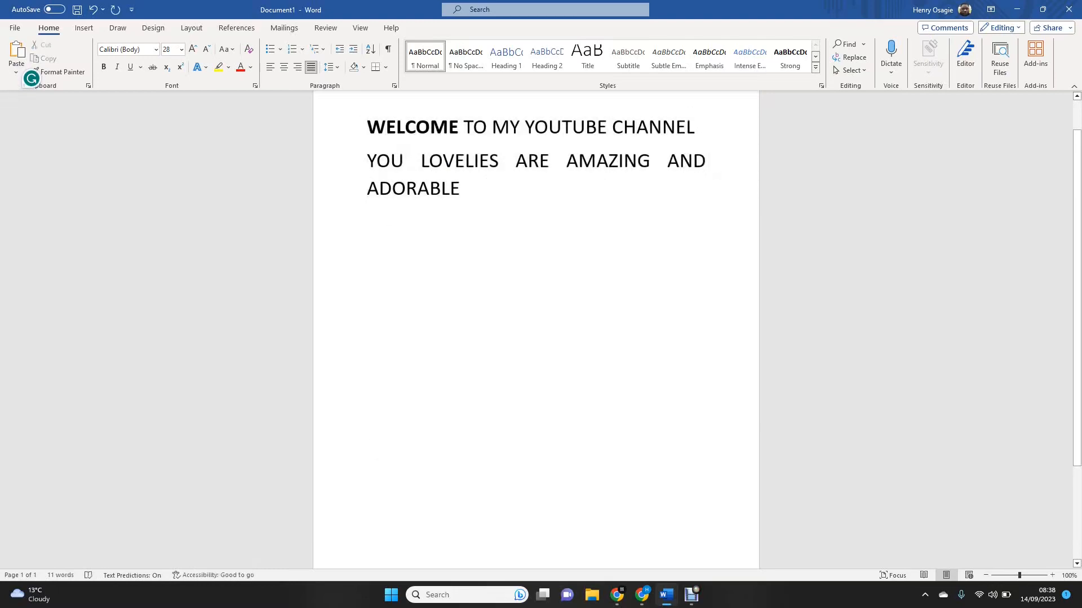
left_click_drag(368, 127, 442, 245)
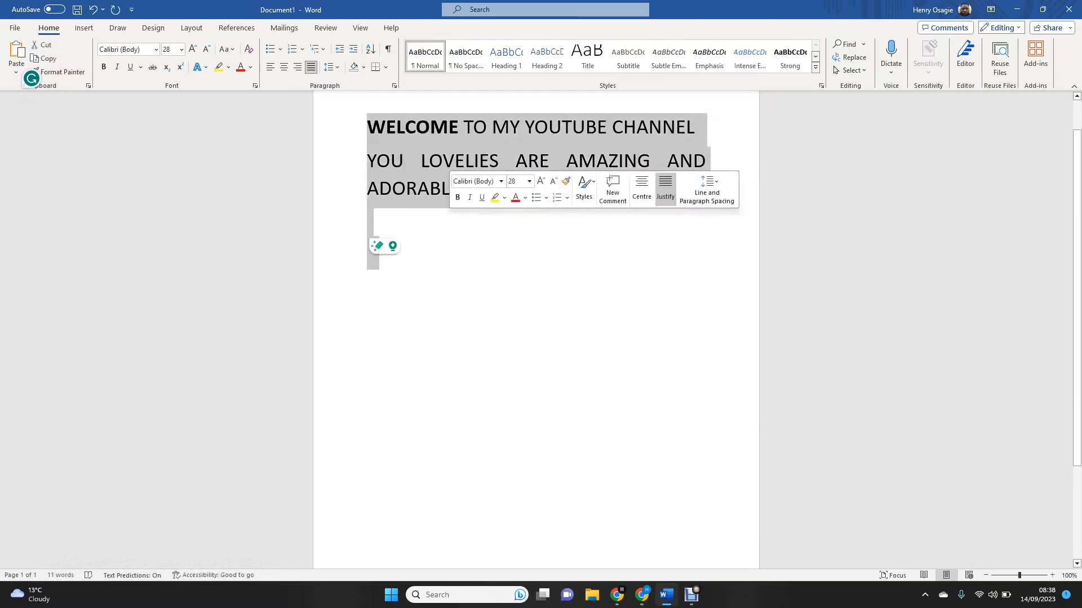
left_click(368, 250)
key("BackSpace")
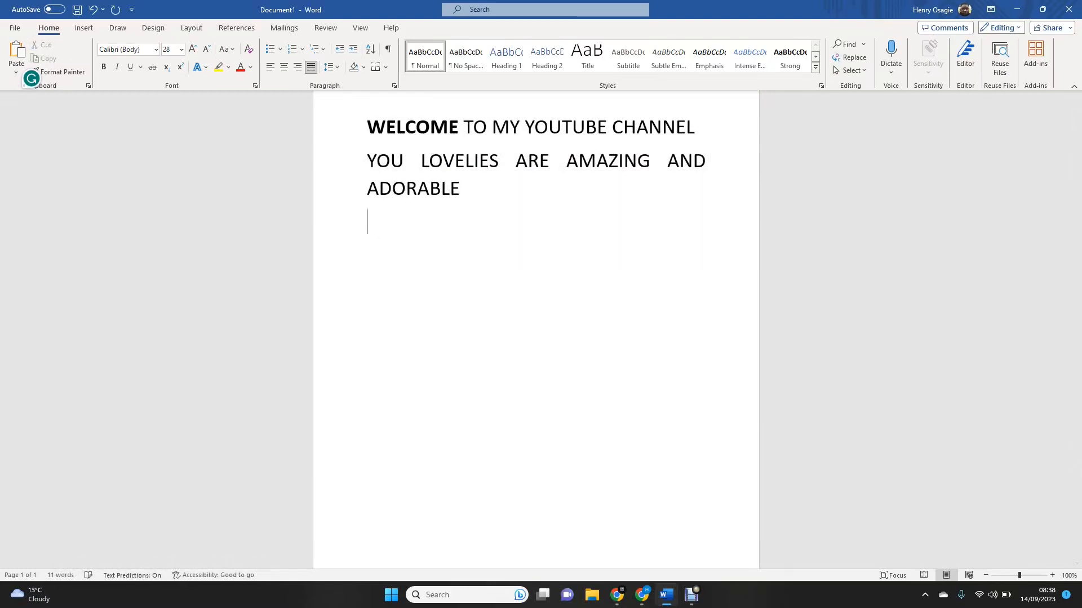
key("BackSpace")
Step: Left-align all the text, justify it again, and clear the selection
key("ctrl+a")
key("ctrl+l")
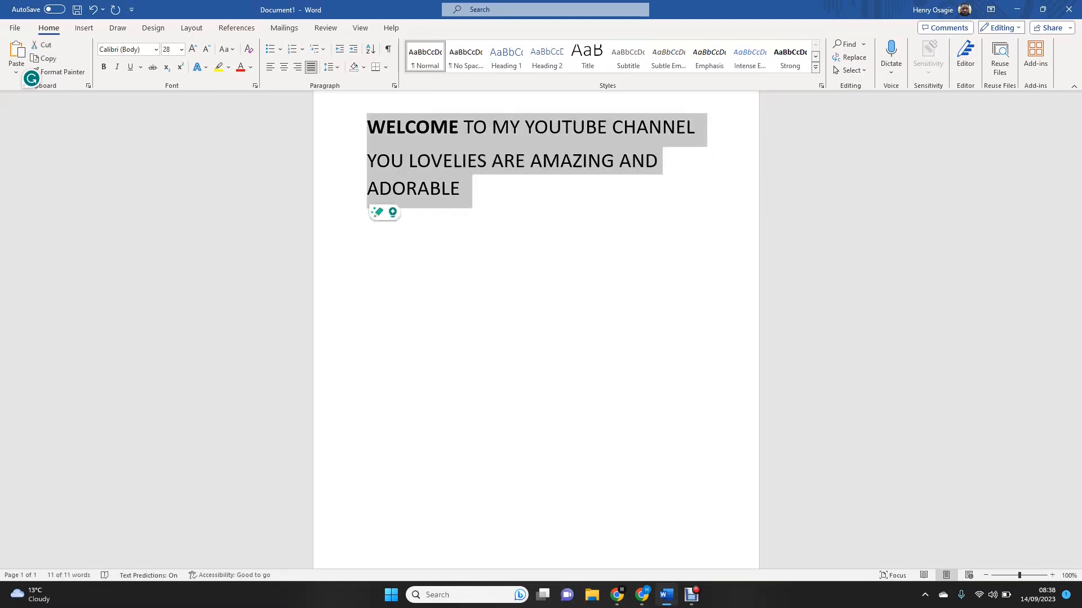
key("ctrl+j")
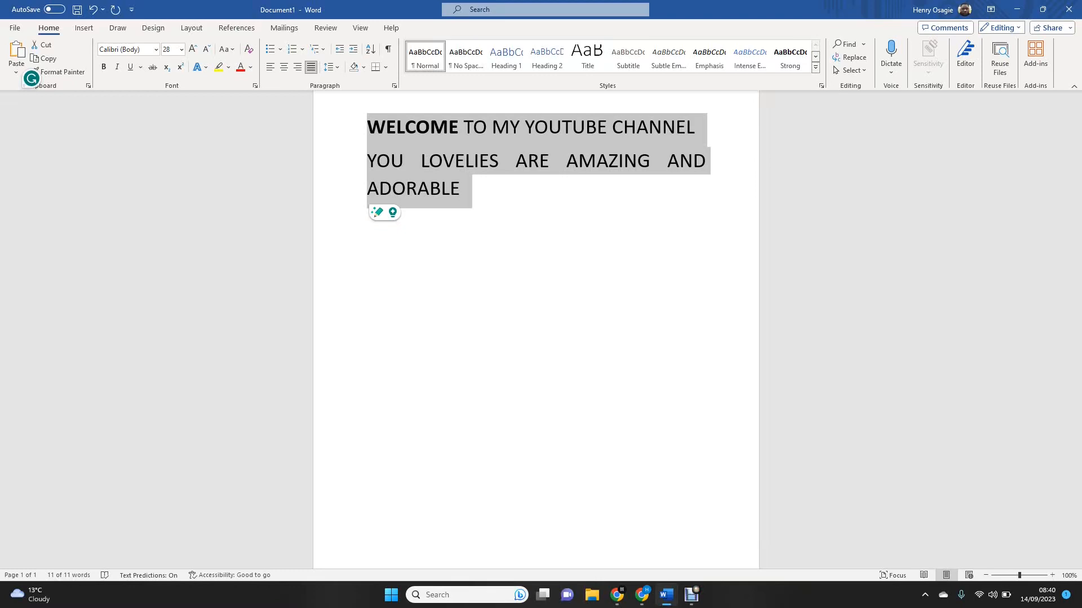
left_click(461, 188)
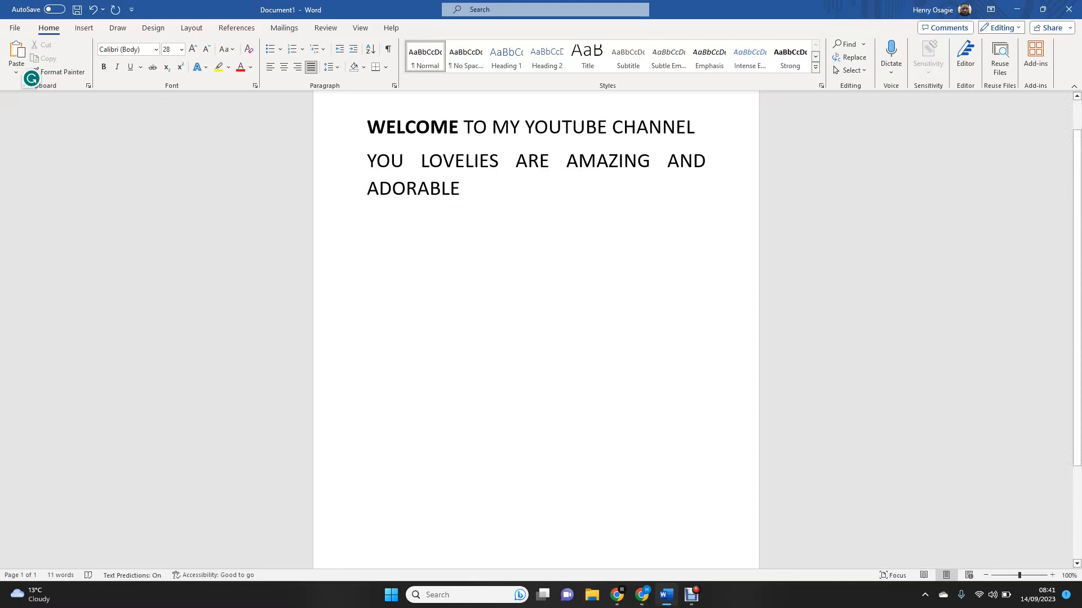
Step: Insert a hyperlink on "YOUTUBE" in the heading with the address youtube.com
left_click_drag(524, 129, 608, 128)
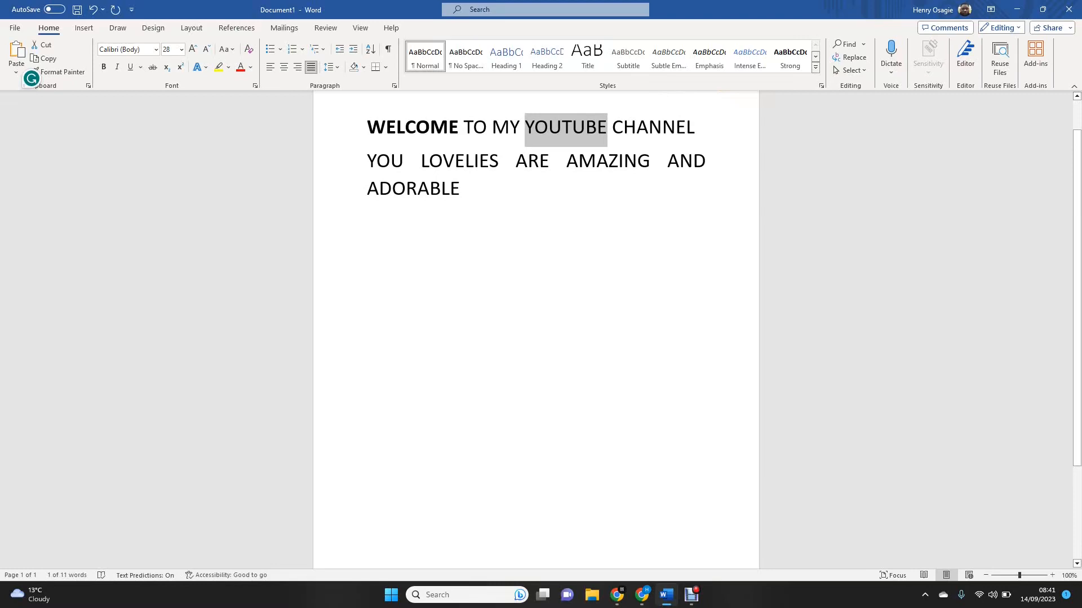
key("ctrl+k")
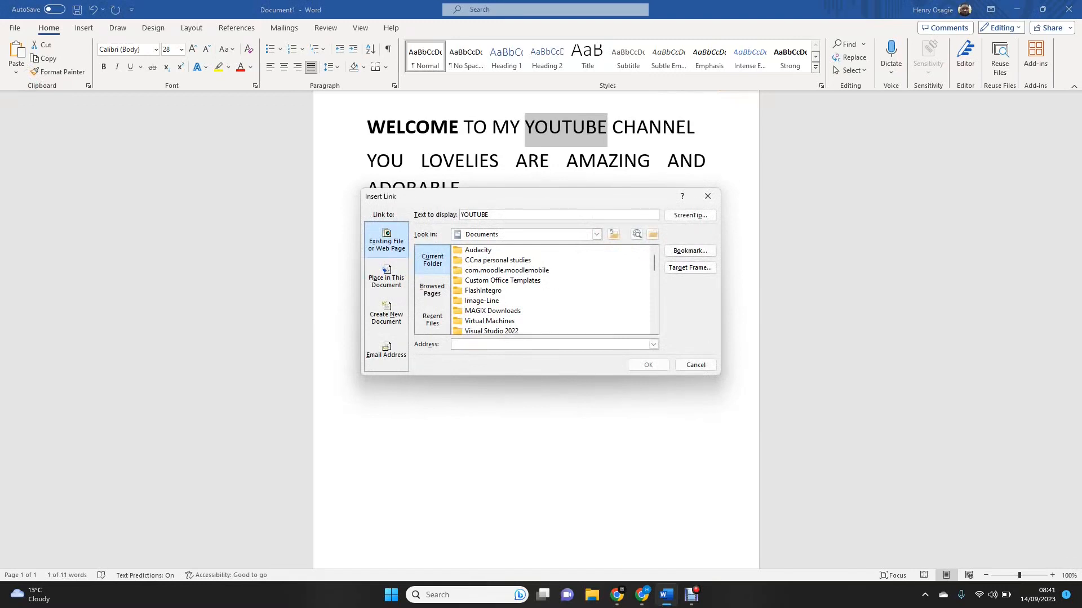
left_click_drag(395, 199, 381, 200)
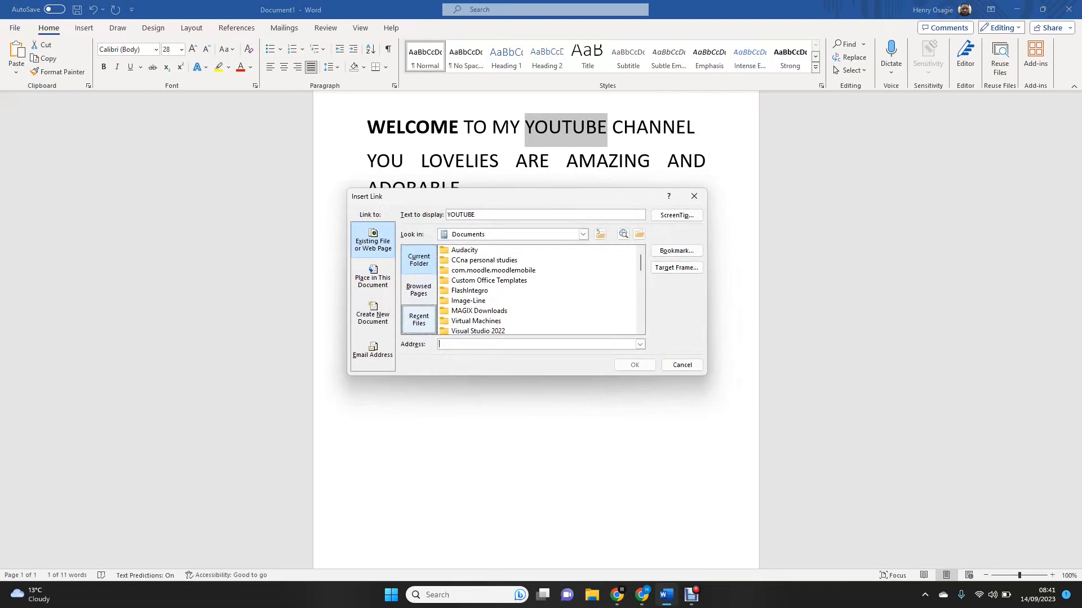
left_click(419, 289)
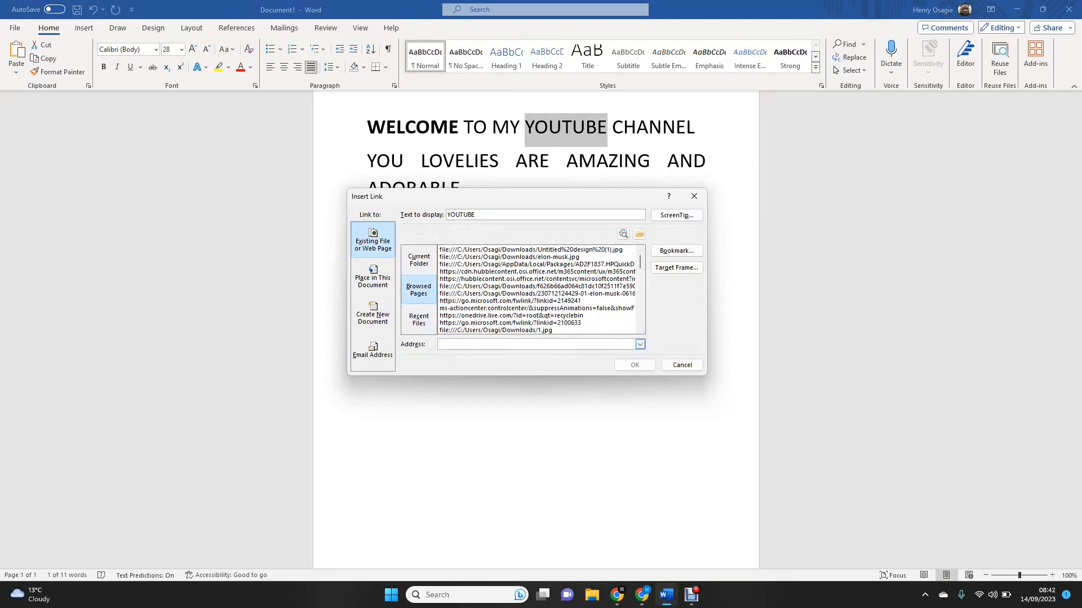
type("youtube.com")
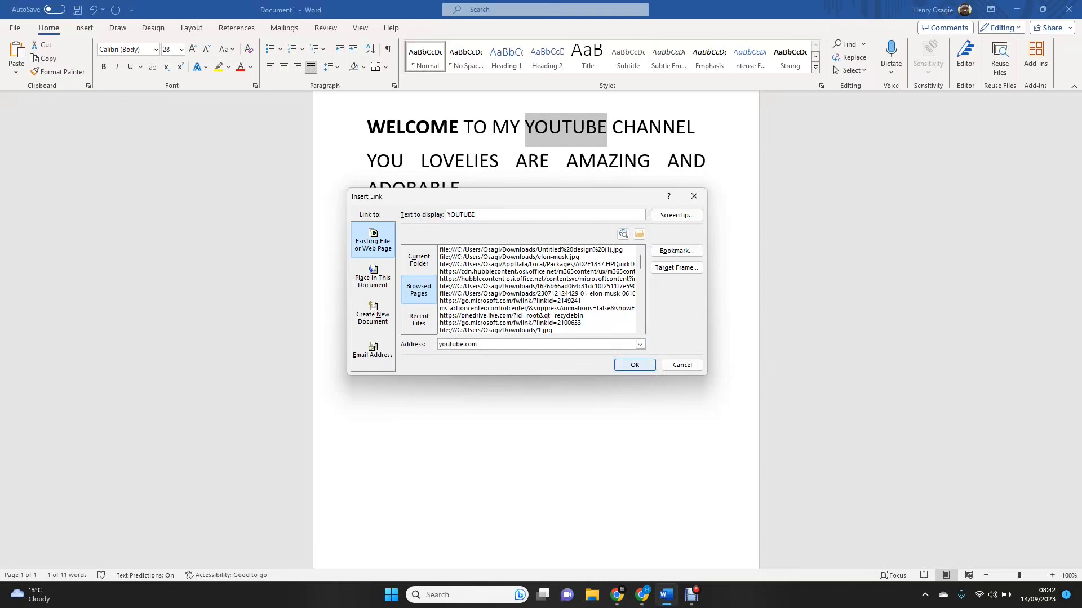
left_click(635, 365)
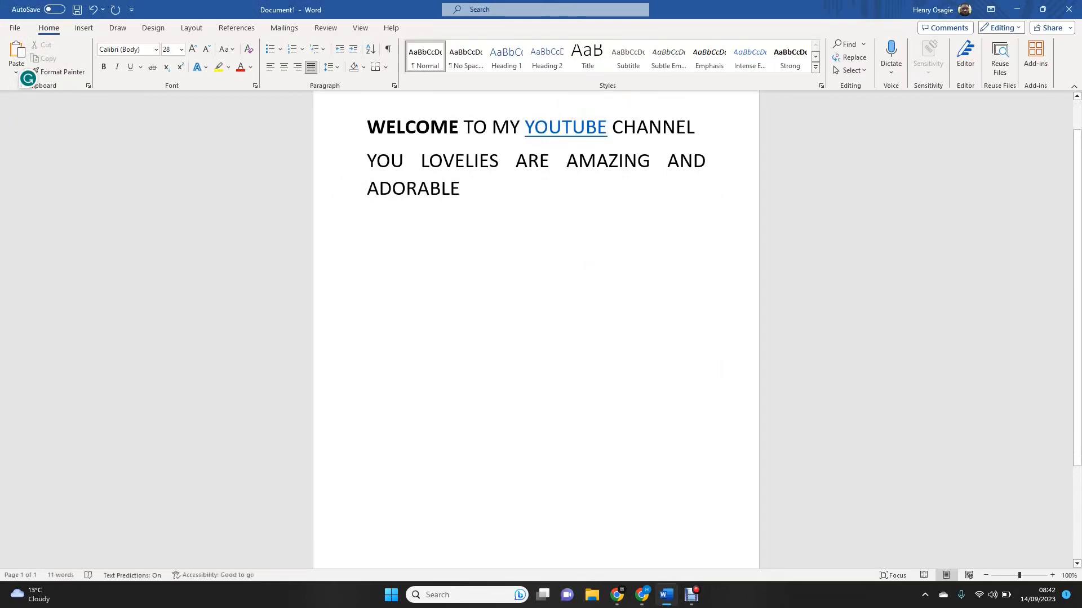
Step: Try to follow the "YOUTUBE" link in the heading
left_click(461, 188)
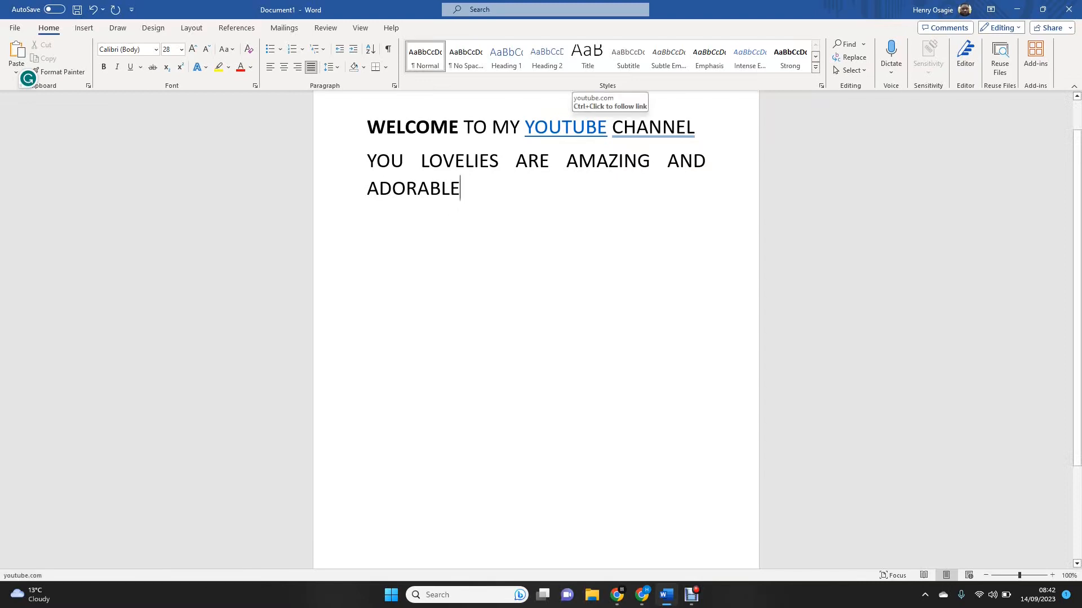
triple_click(586, 127)
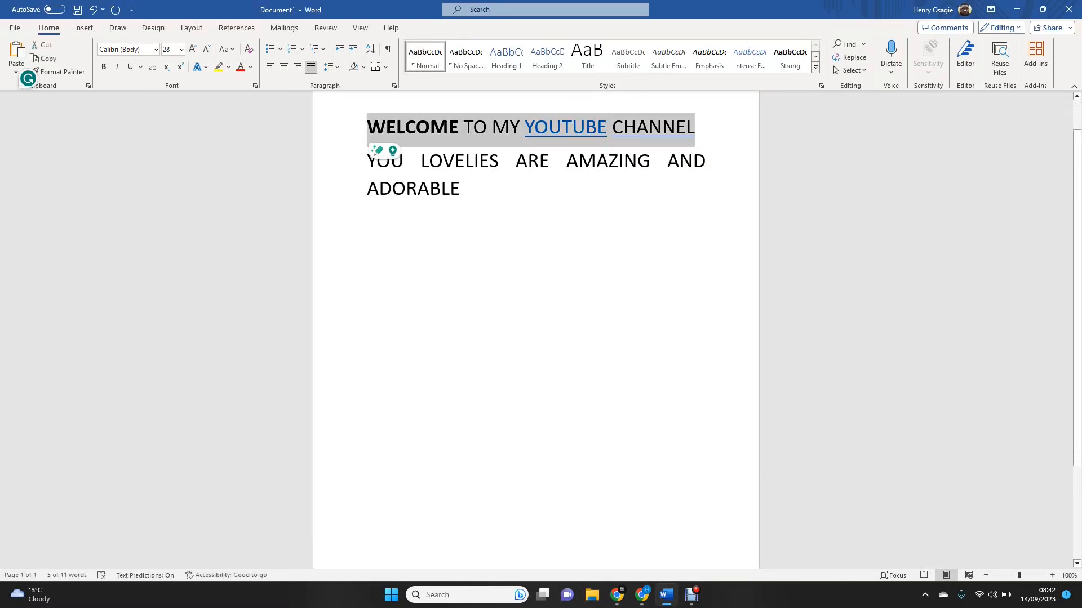
left_click(585, 127)
left_click(586, 127, "ctrl")
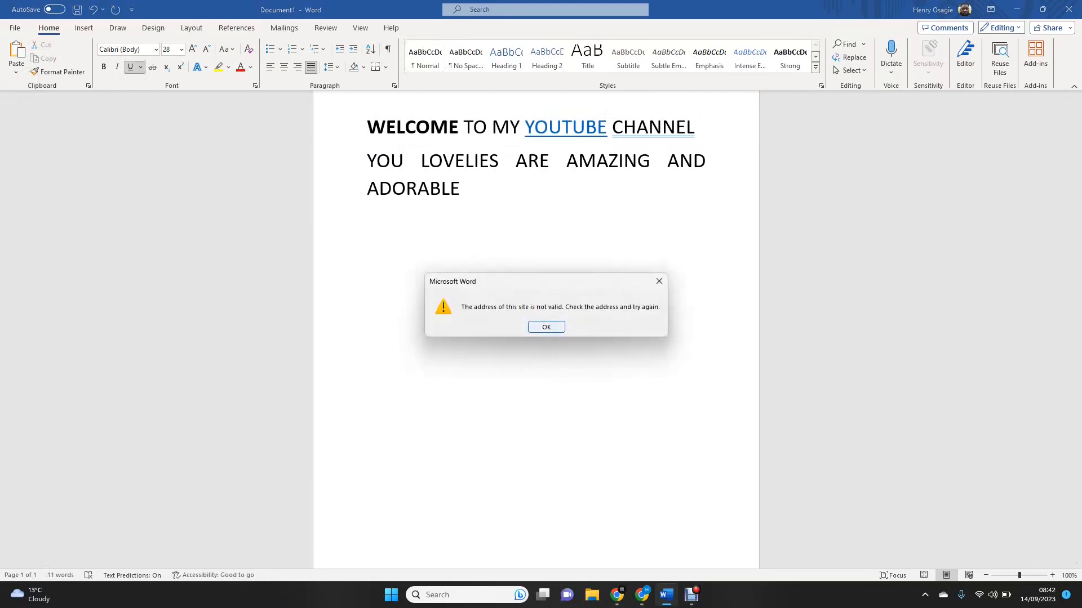
key("Return")
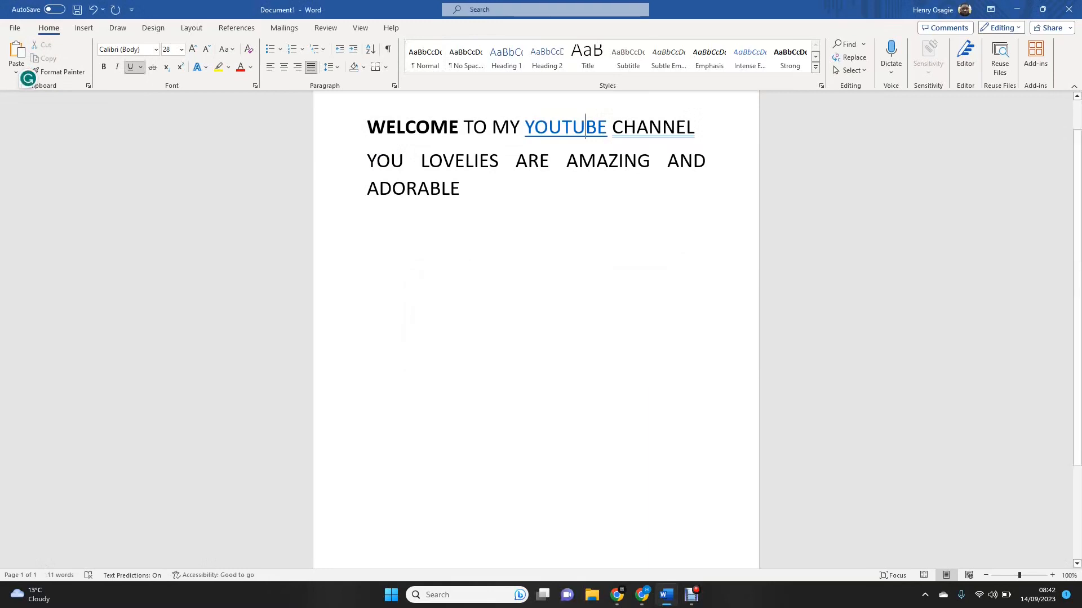
Step: Select the linked word "YOUTUBE" in the heading and open its hyperlink for editing with the browsed pages listed
left_click_drag(598, 129, 525, 129)
left_click(597, 128)
left_click(597, 128)
left_click_drag(608, 129, 586, 128)
left_click(585, 129)
left_click(607, 129)
left_click(598, 128)
left_click(607, 129)
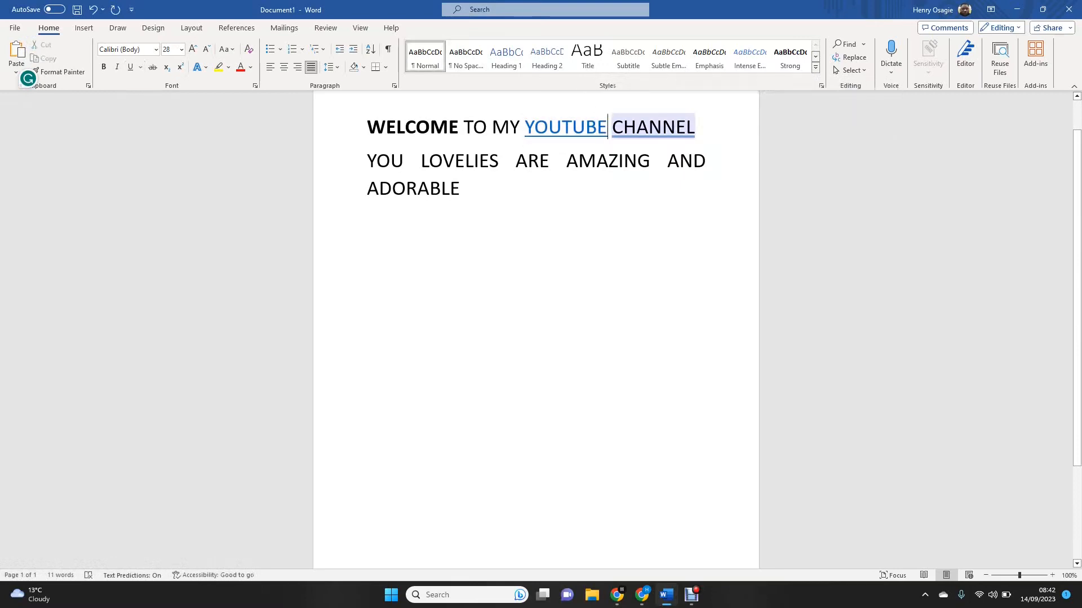
left_click_drag(607, 129, 525, 128)
key("ctrl+k")
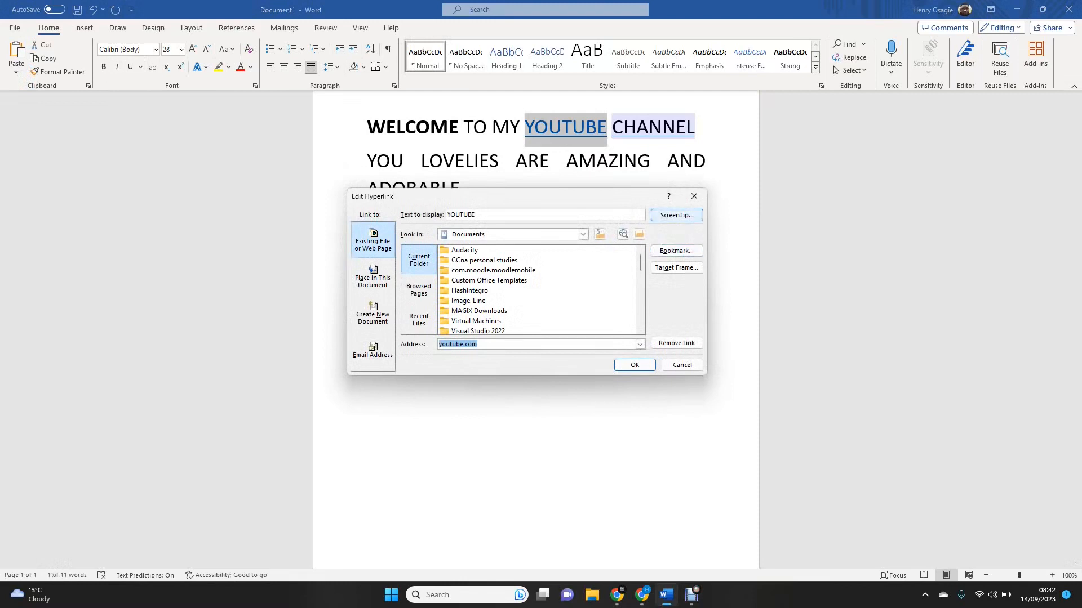
left_click(419, 289)
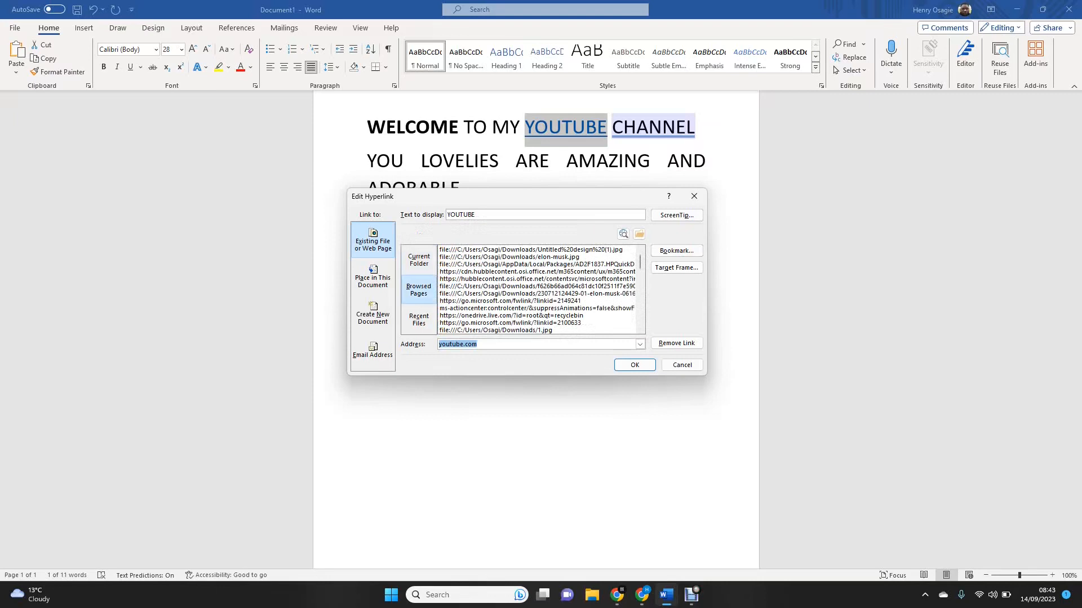
left_click(372, 314)
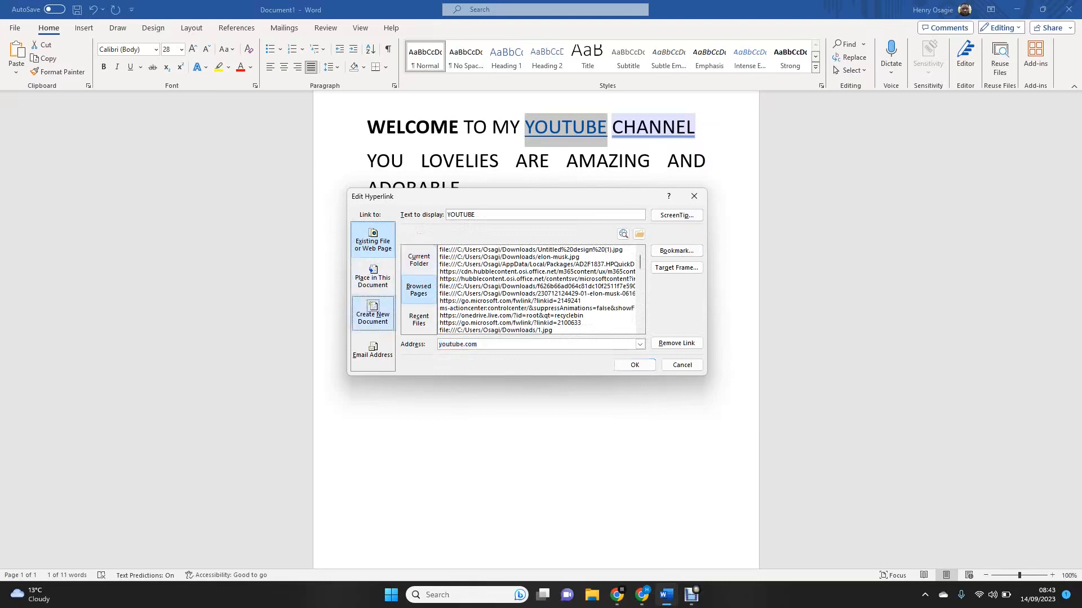
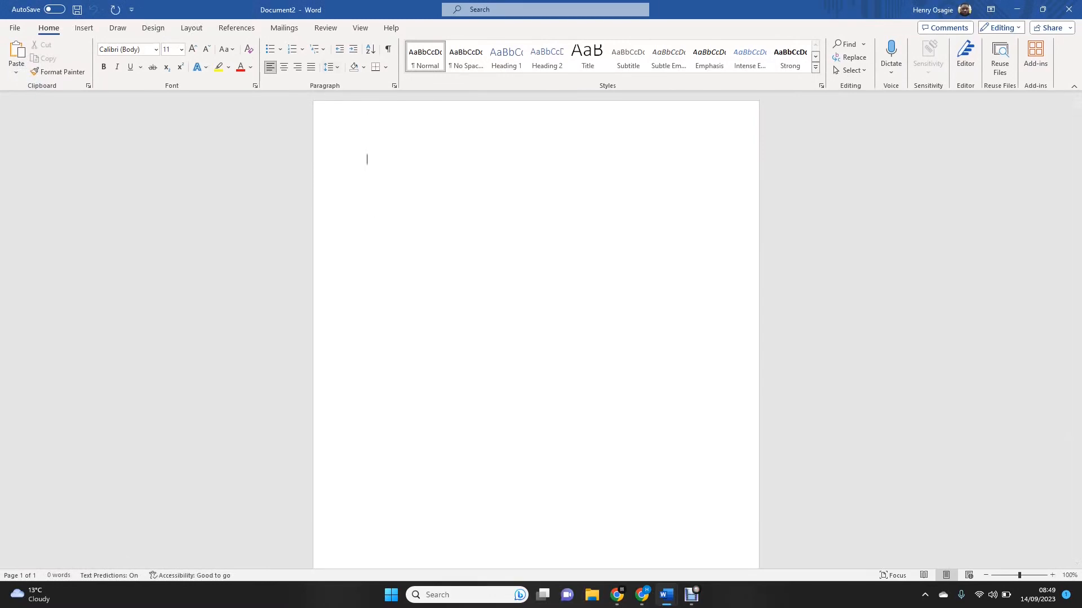
Step: Close the blank Document2, create two more blank documents, and close both of them
left_click(1069, 9)
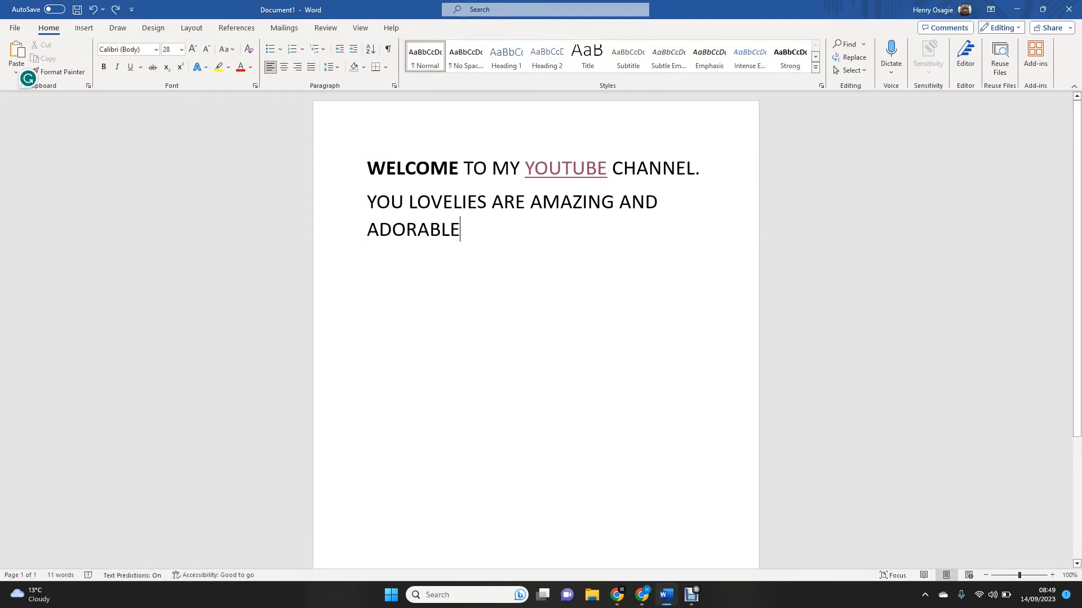
key("ctrl+n")
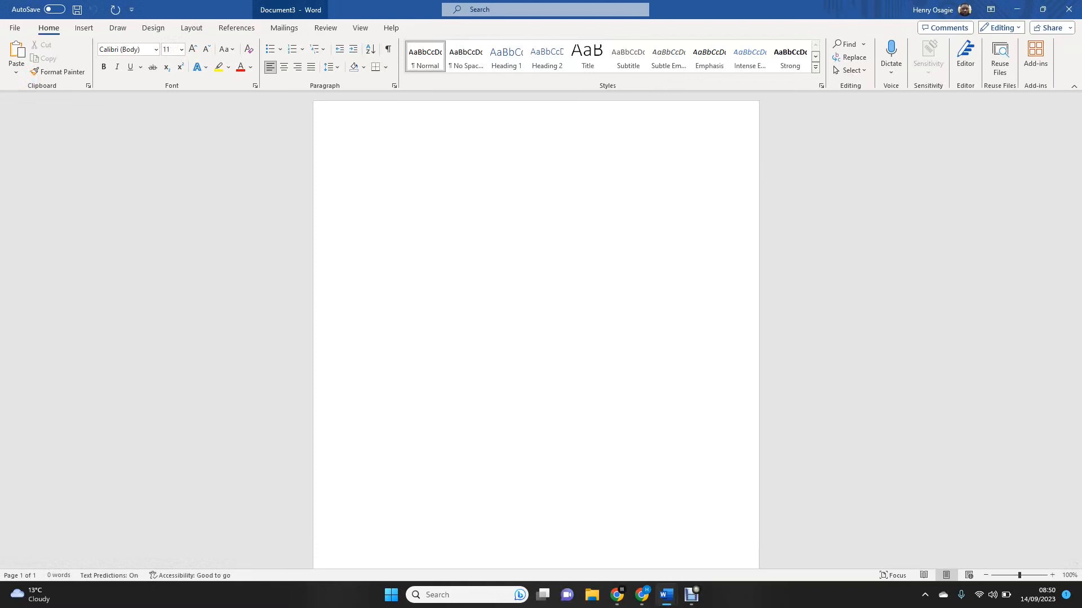
key("ctrl+n")
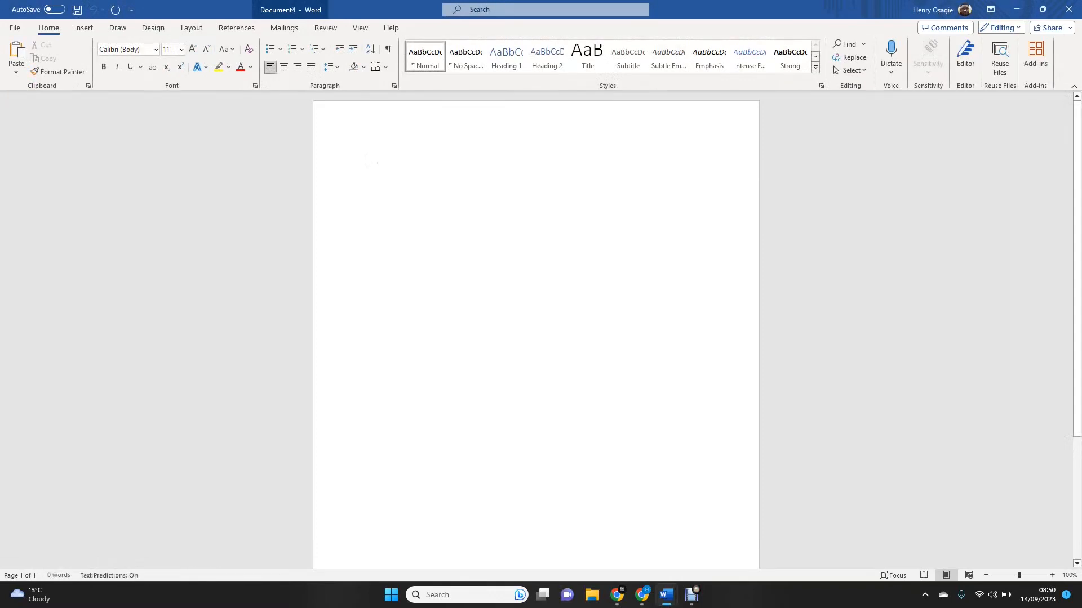
left_click(1069, 9)
left_click(1069, 9)
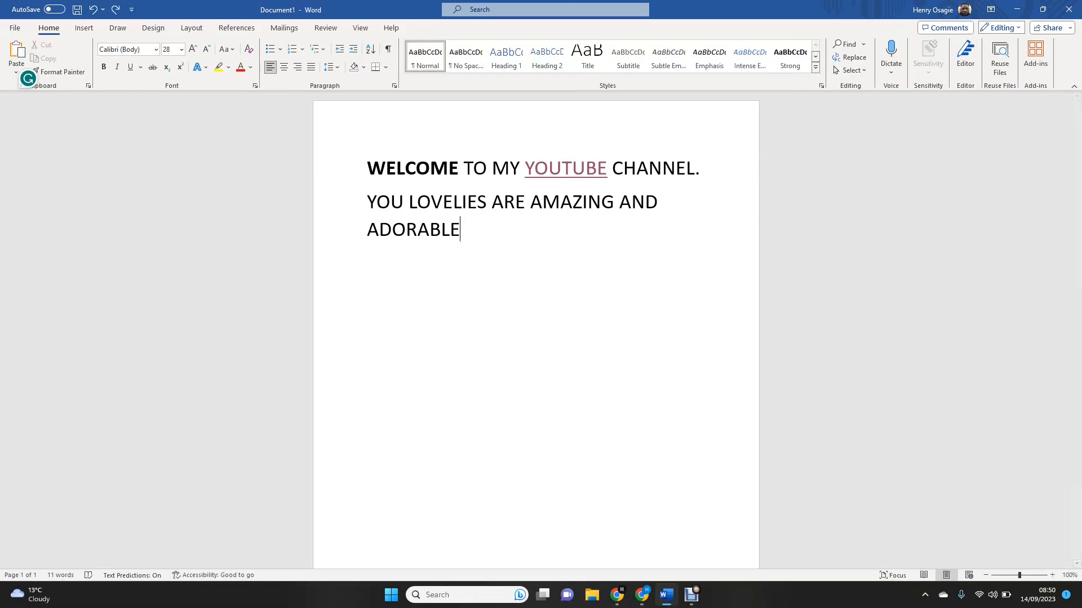
Step: Browse the OneDrive Documents folder and open the "What is Cyber Security" document
left_click(15, 27)
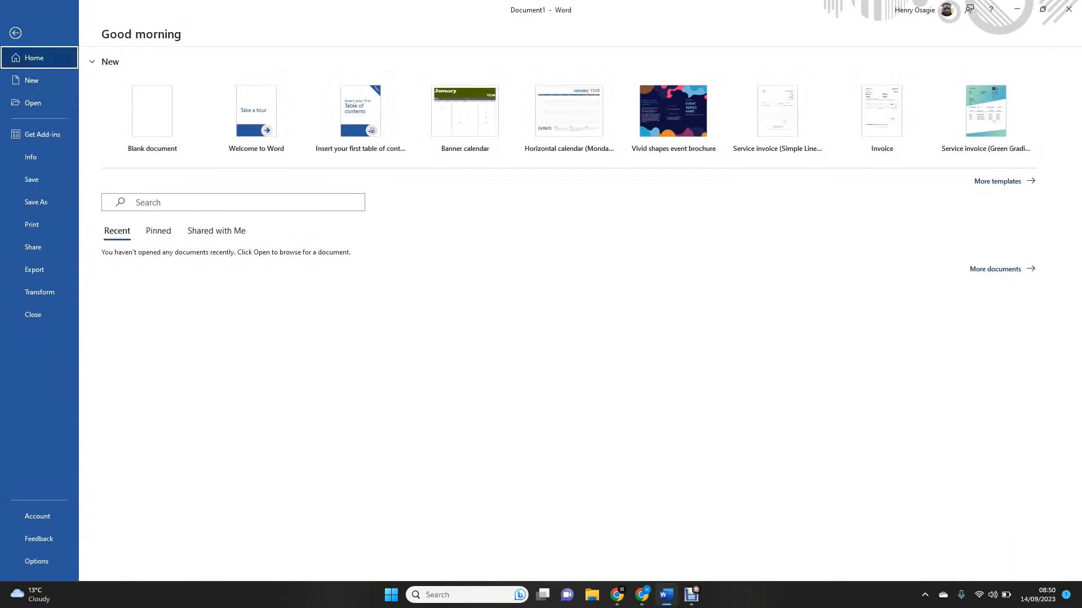
left_click(16, 33)
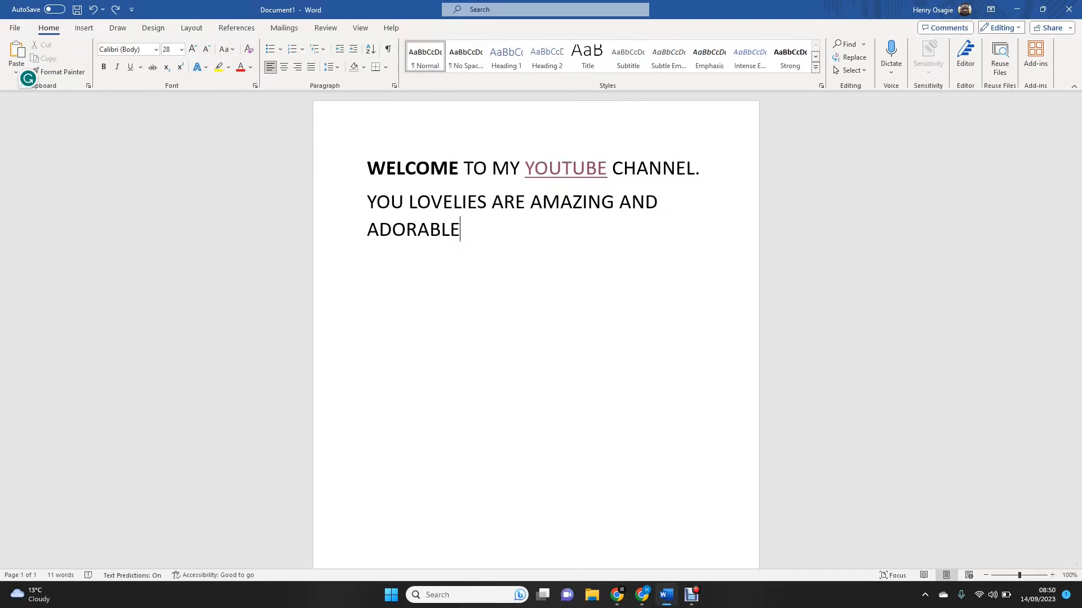
key("ctrl+o")
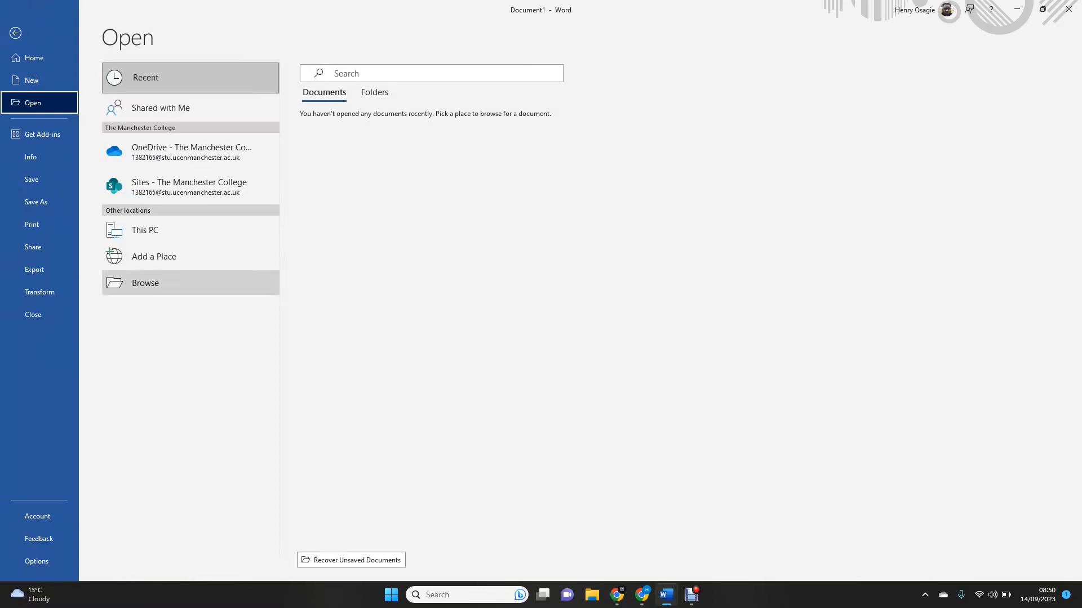
left_click(145, 283)
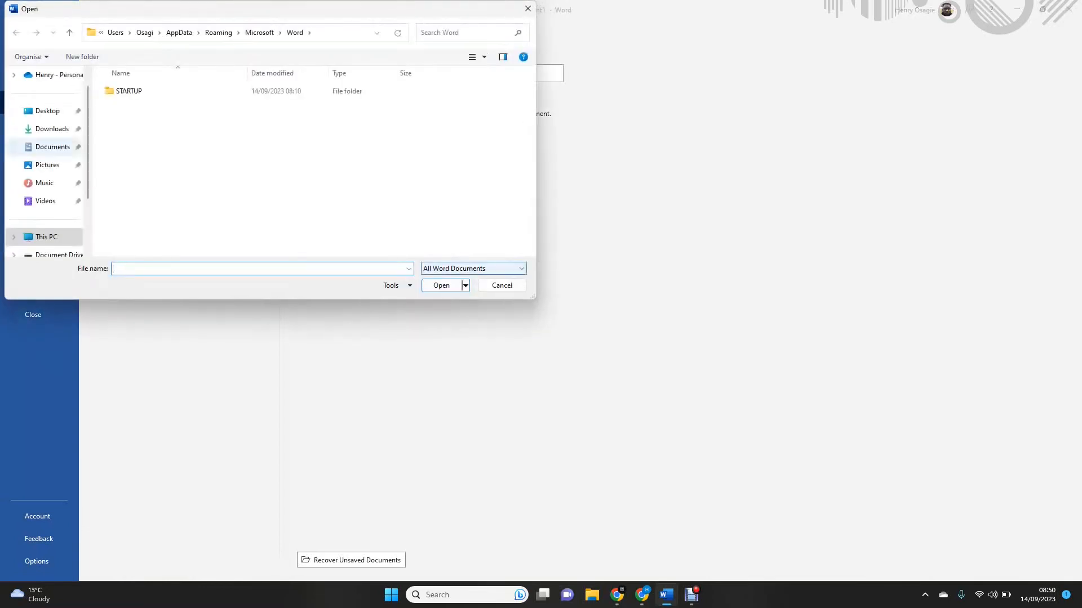
left_click(52, 128)
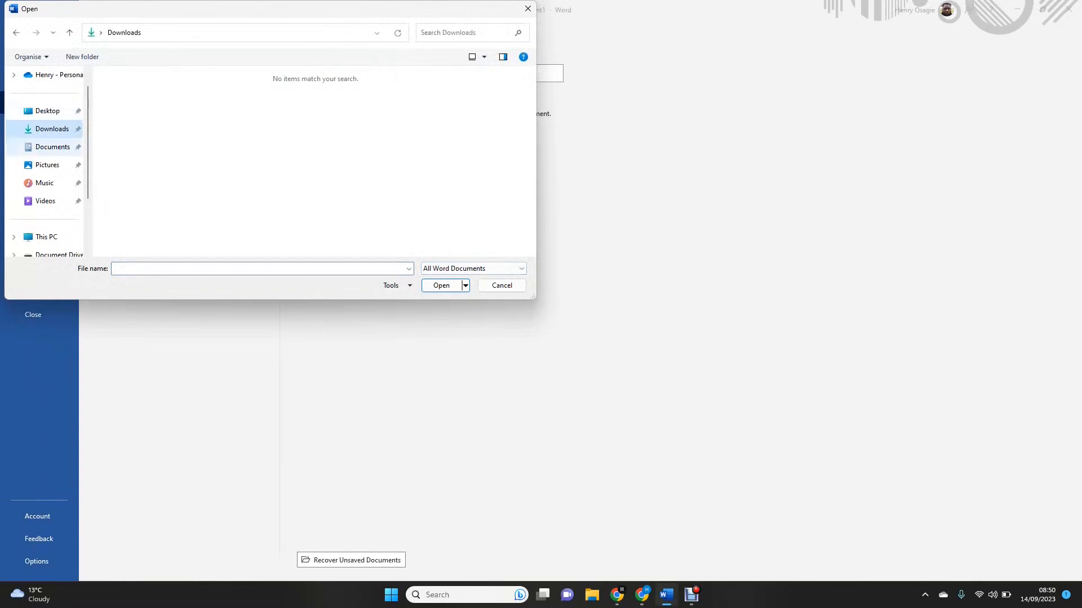
left_click(52, 147)
scroll(169, 162, "down", 5)
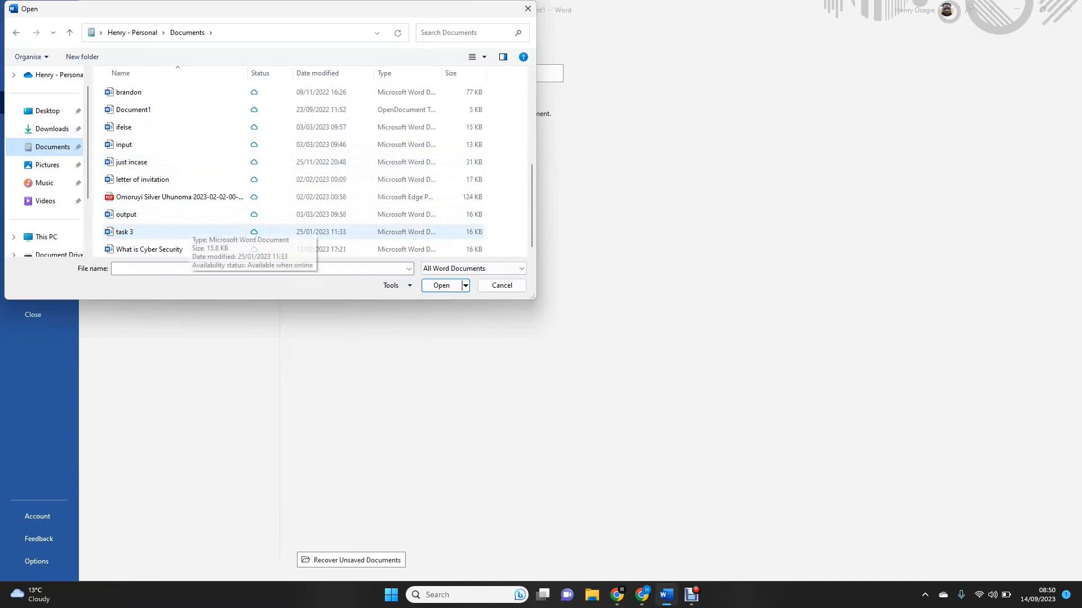
double_click(149, 249)
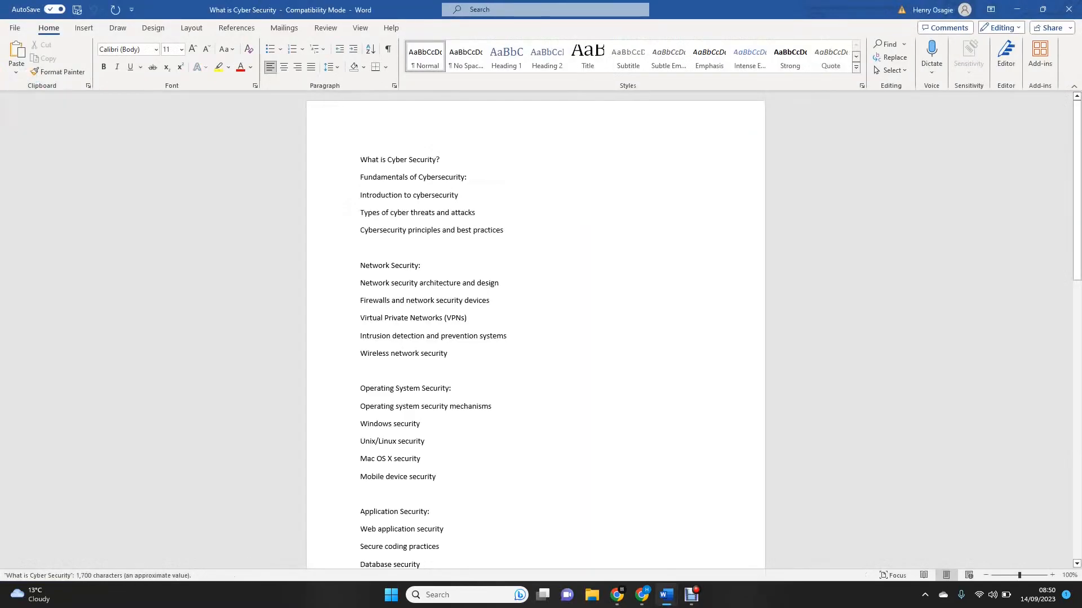
Step: Look over the first page of the opened cyber security document and close it
scroll(536, 333, "down", 3)
scroll(535, 333, "up", 3)
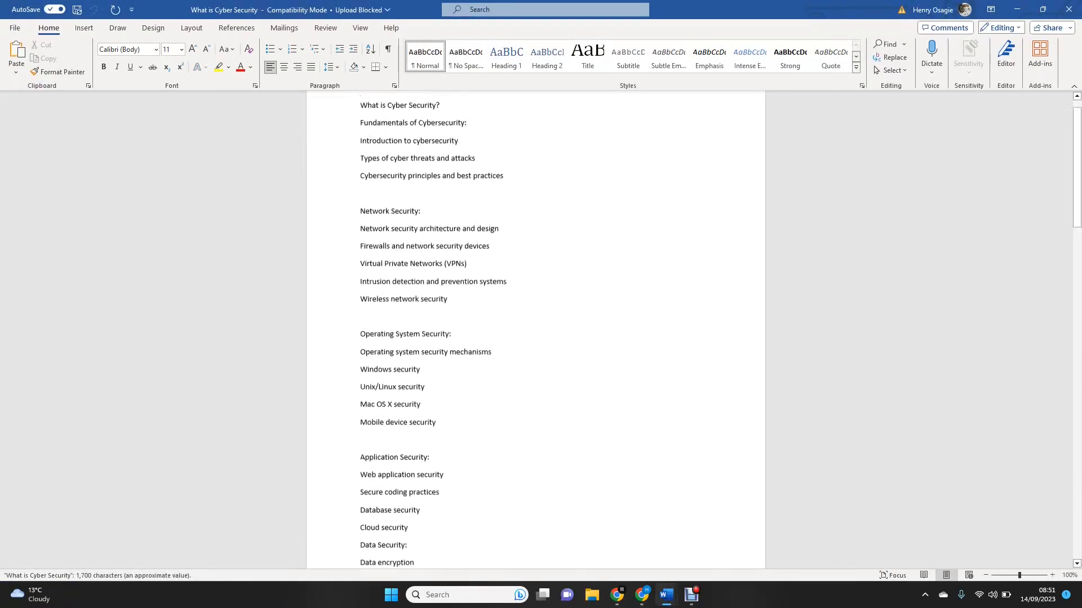
left_click(1068, 10)
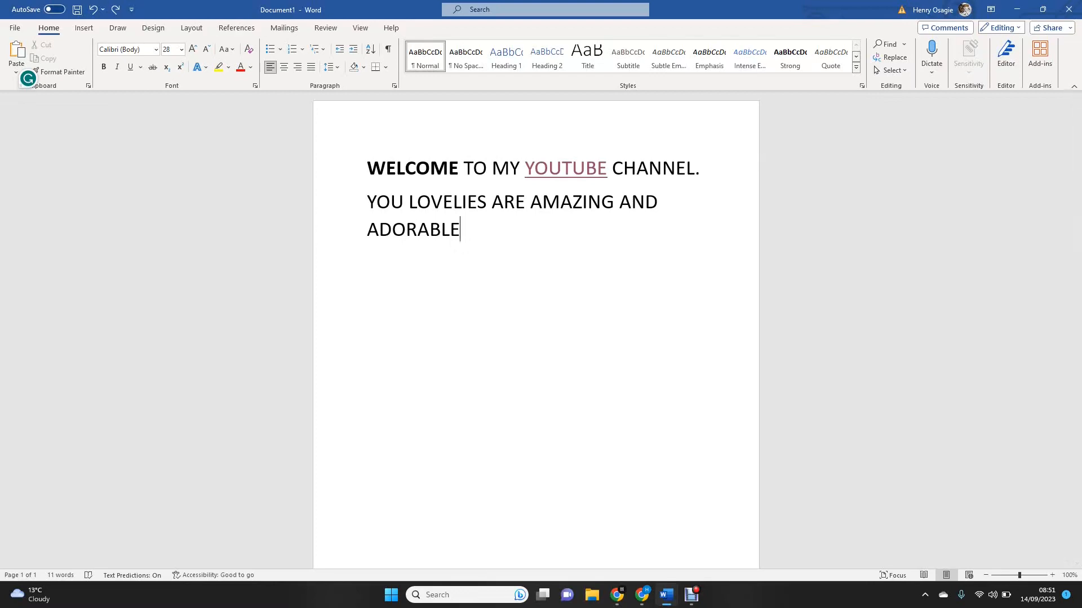
Step: Open the print settings for the document, list the available printers, and return to the document without printing
left_click(15, 28)
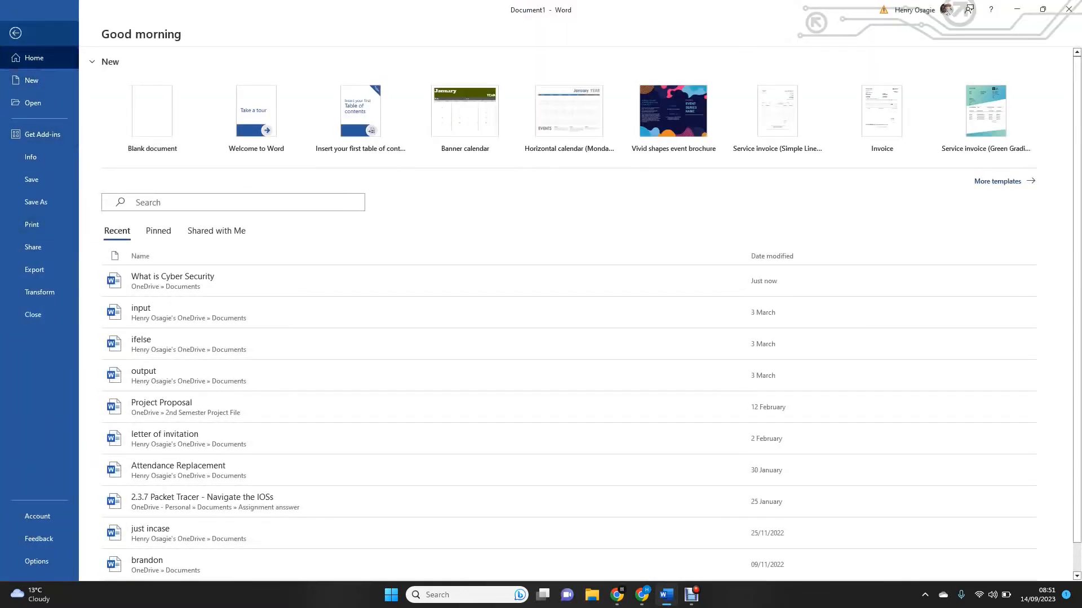
left_click(15, 33)
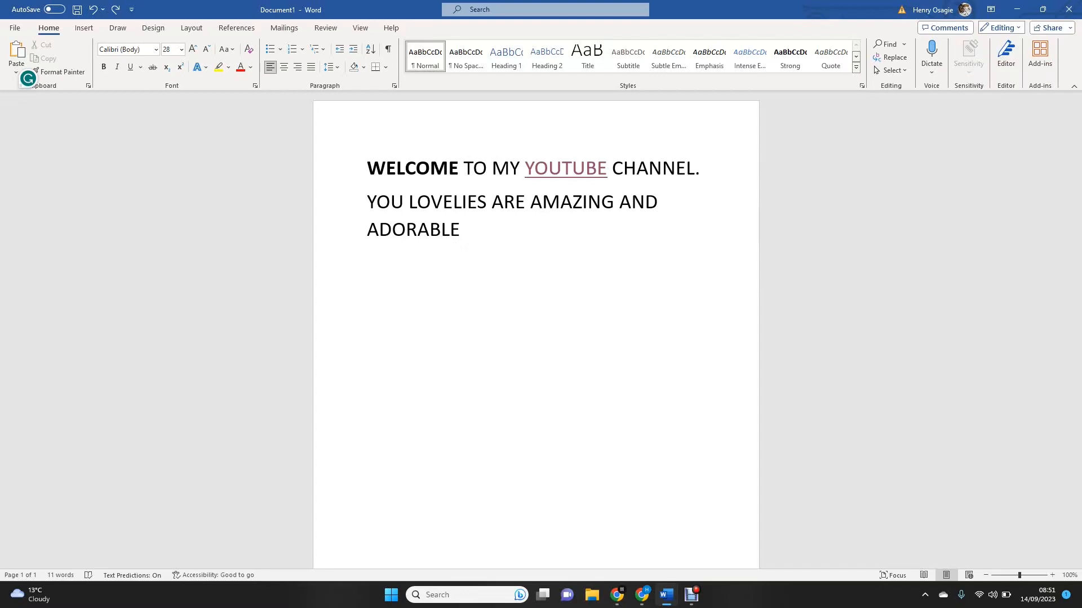
key("ctrl+p")
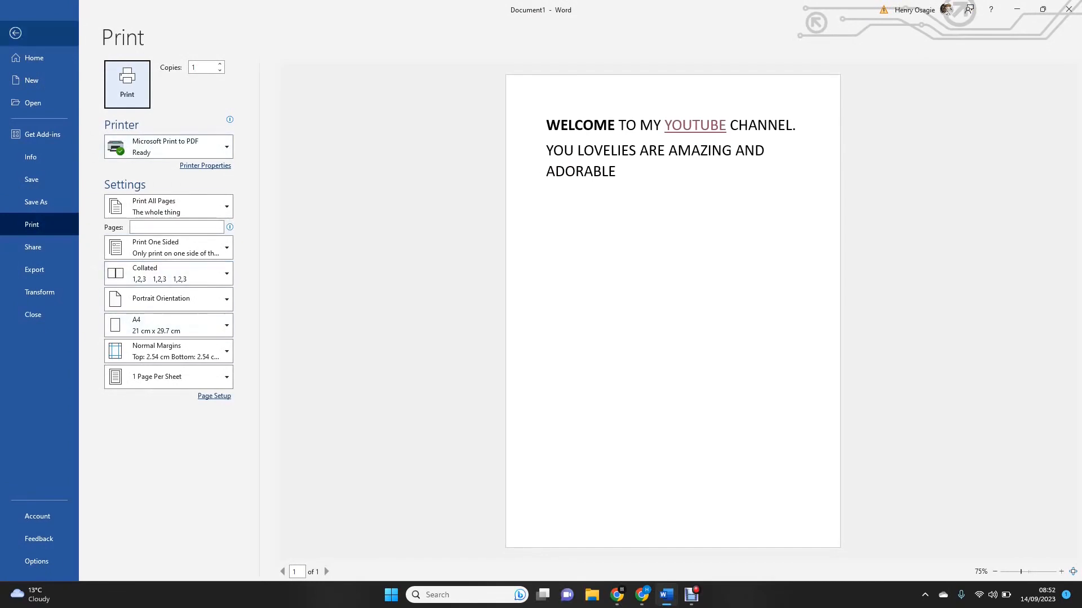
key("Escape")
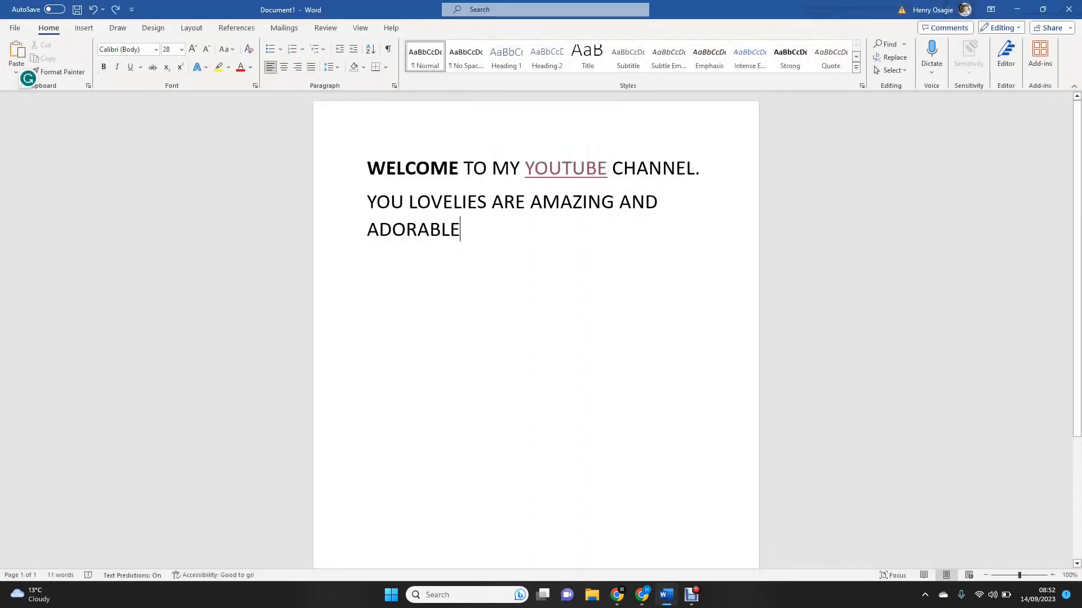
key("ctrl+p")
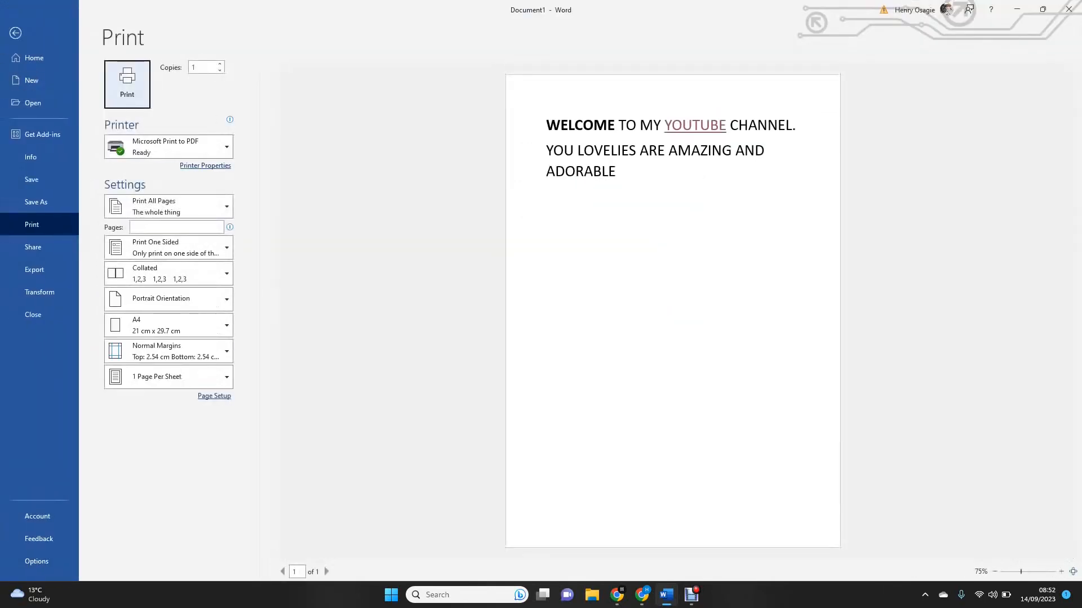
left_click(169, 147)
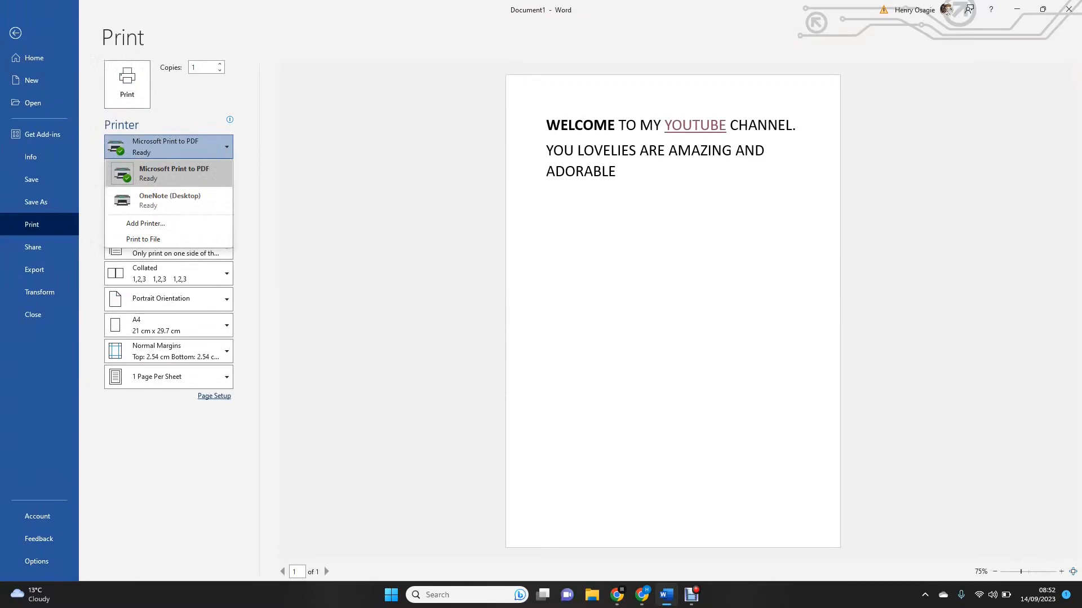
left_click(15, 34)
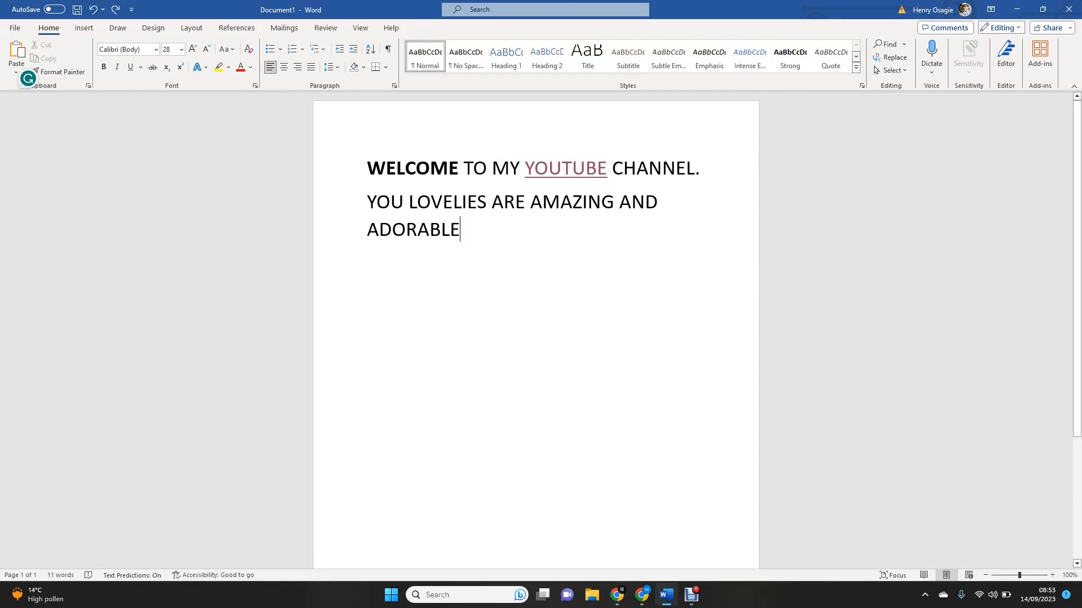
Step: Select all the text, try right, left and centred alignment on it, and finish with it justified
key("ctrl+a")
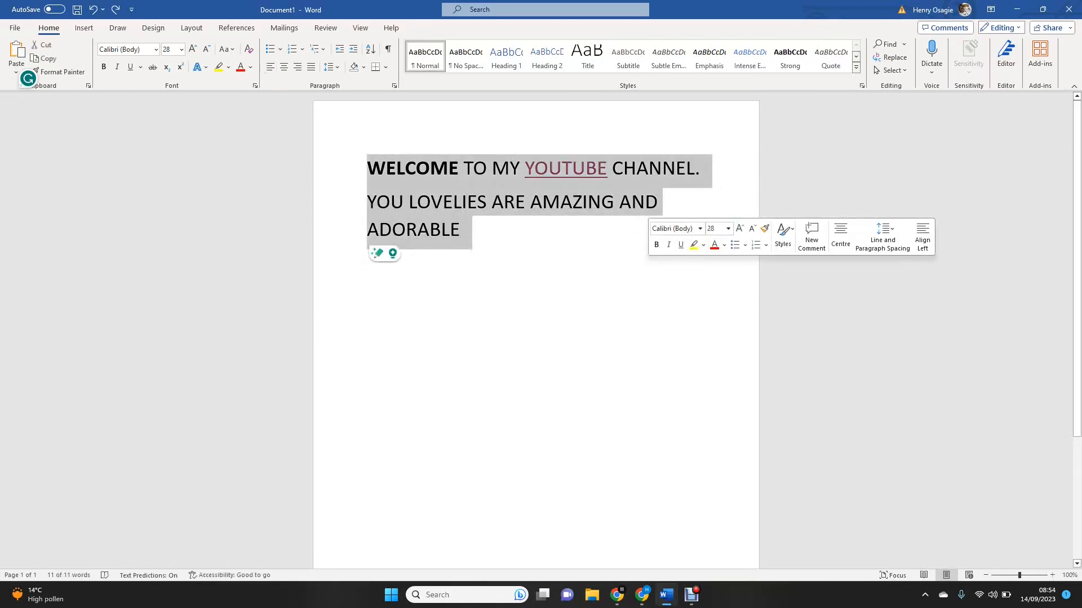
key("ctrl+r")
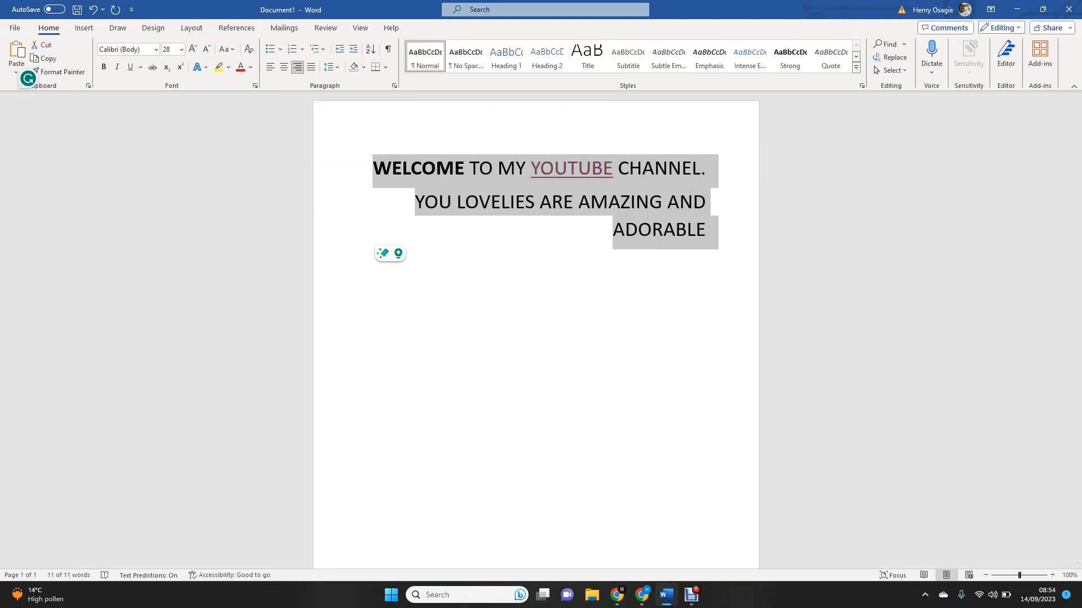
key("ctrl+l")
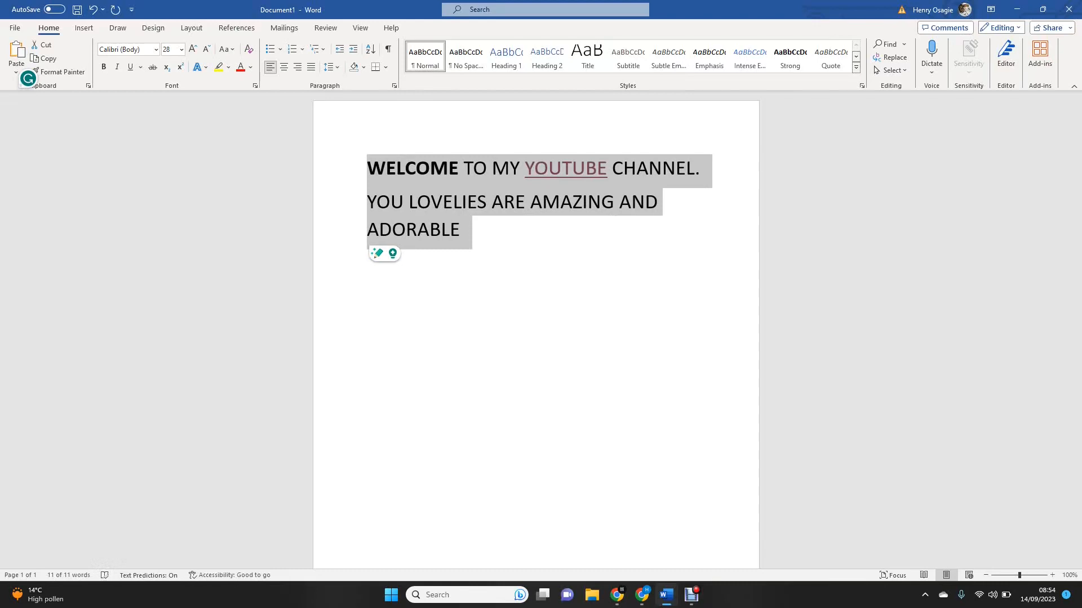
left_click(284, 67)
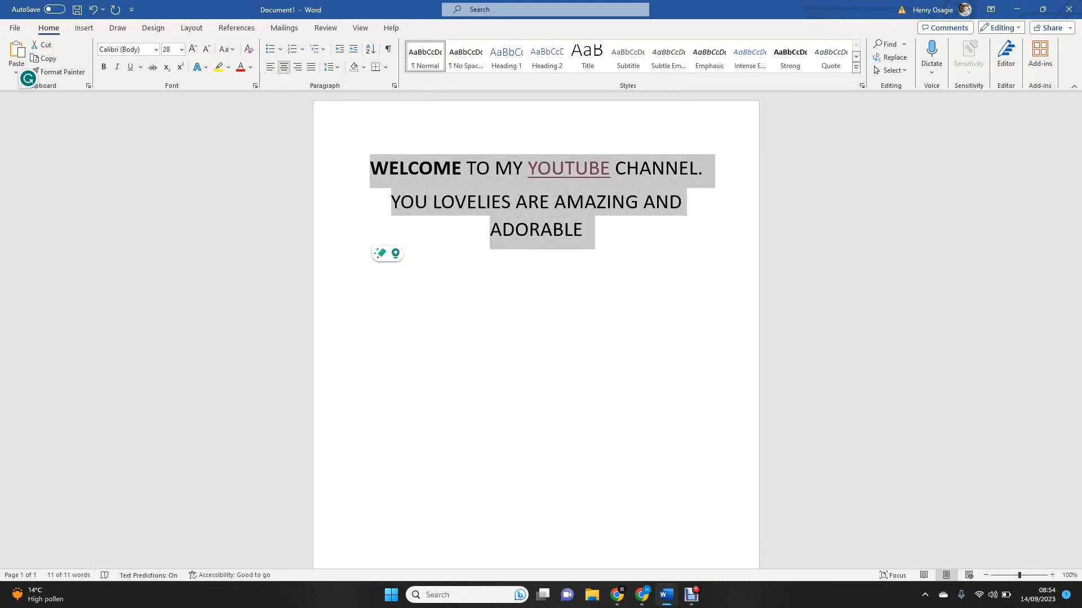
left_click(297, 67)
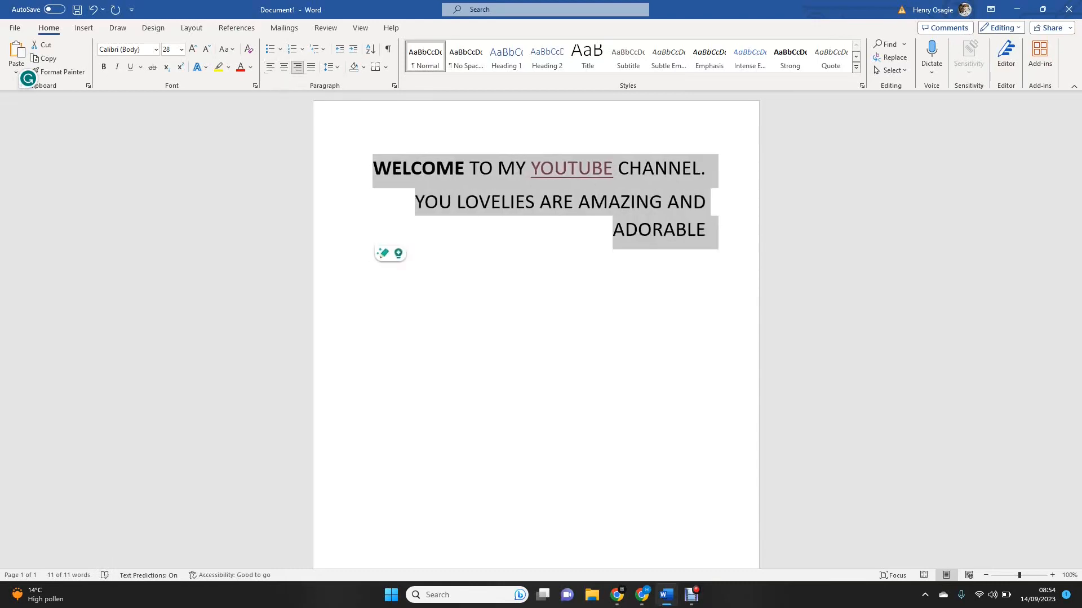
left_click(311, 67)
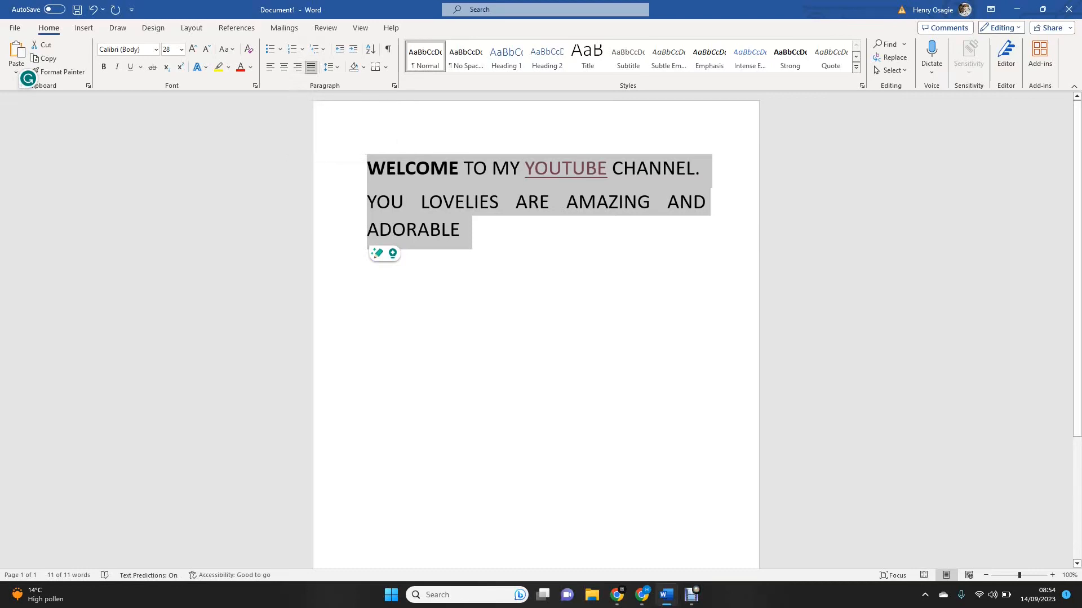
key("ctrl+r")
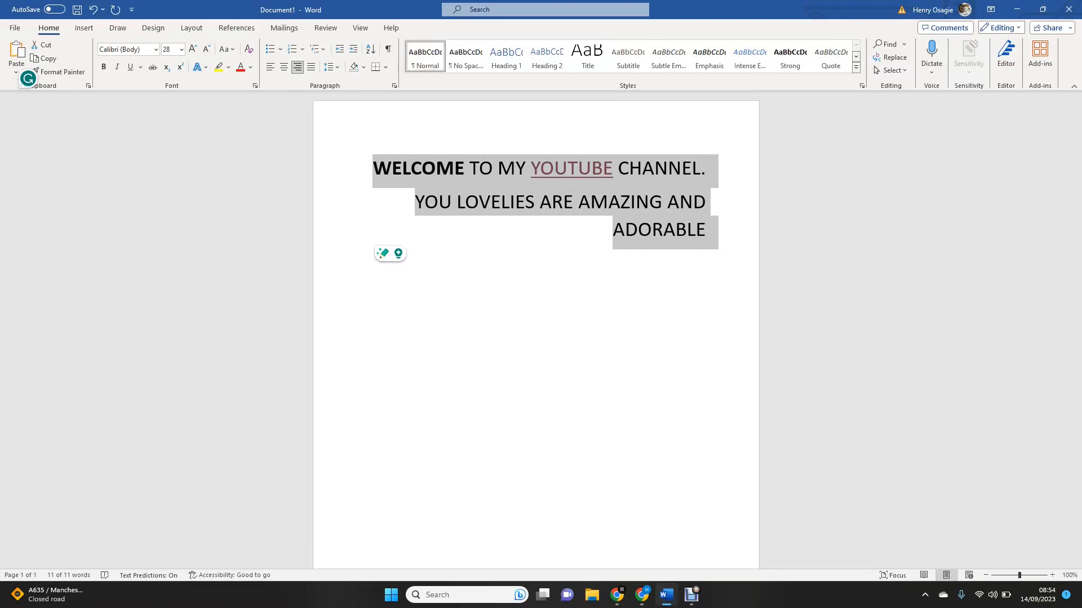
key("ctrl+j")
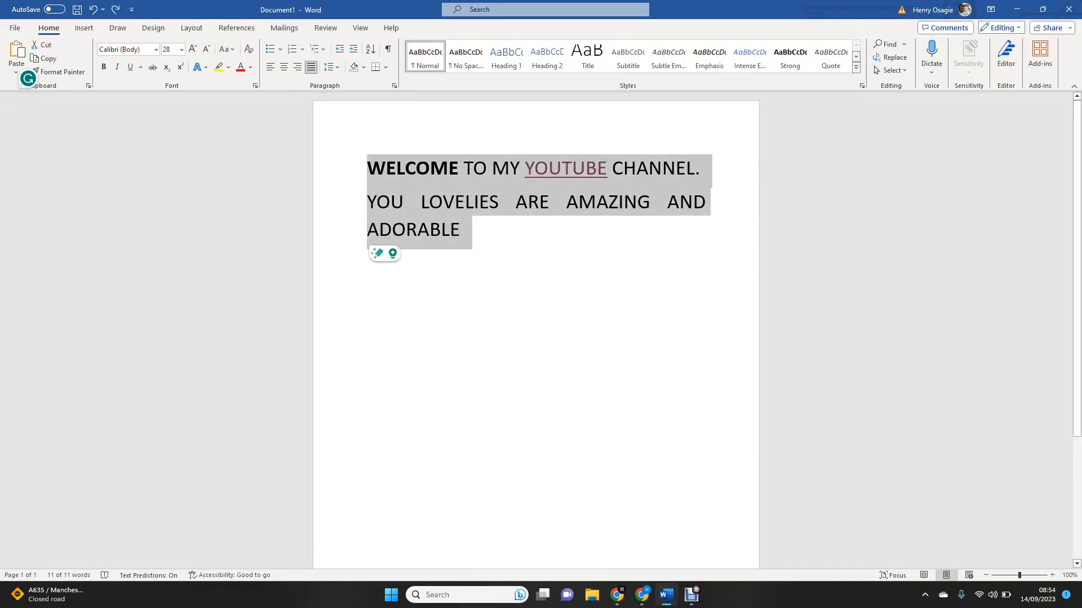
left_click(460, 230)
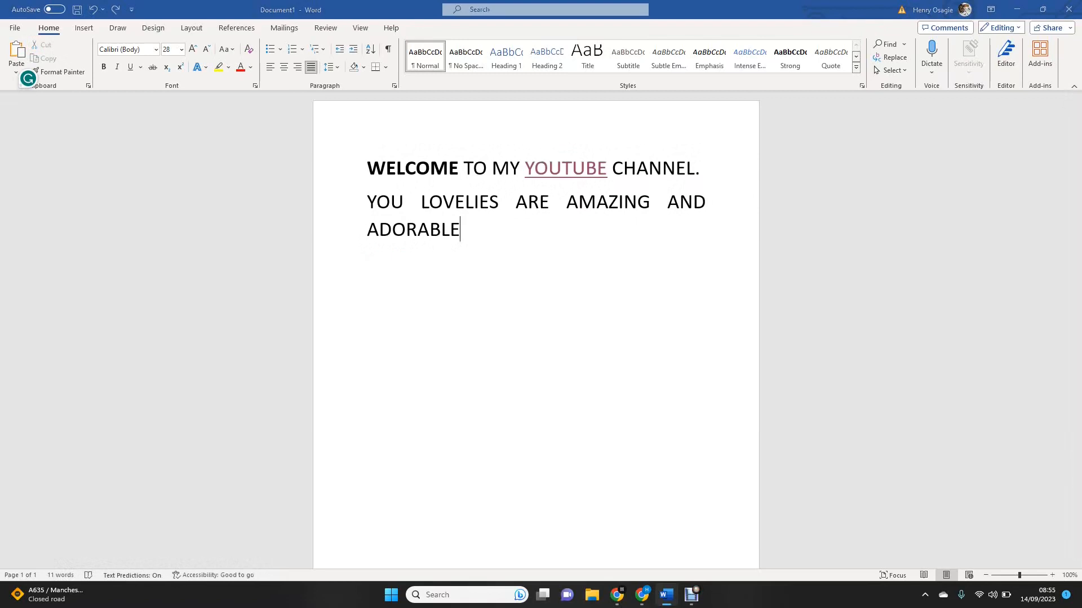
Step: Open the save settings for the document, choose Documents in OneDrive - Personal as the location, and cancel without saving
key("ctrl+s")
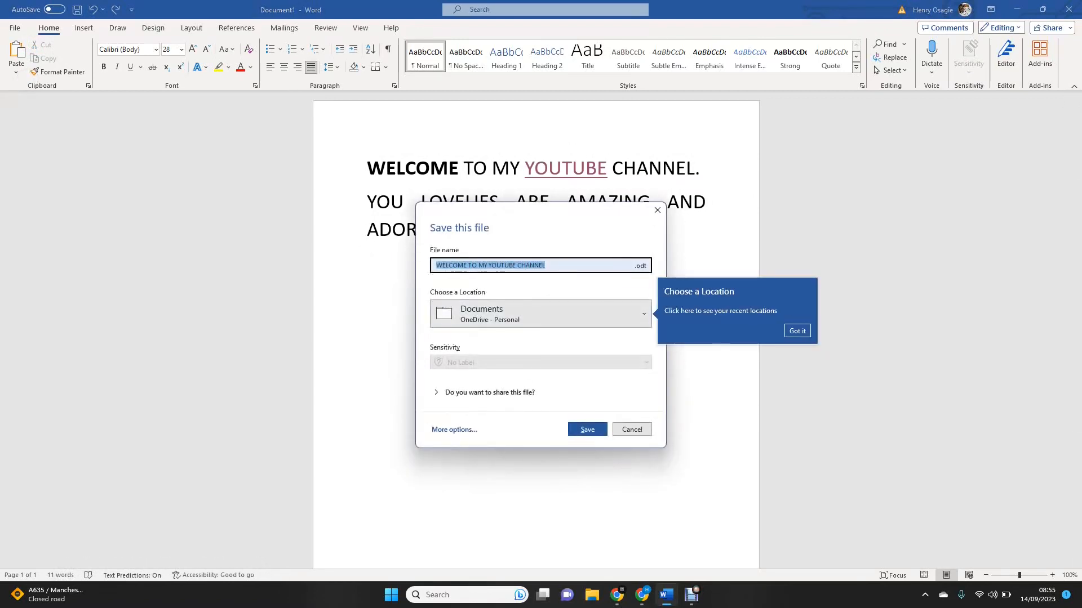
key("Escape")
key("Escape")
key("ctrl+a")
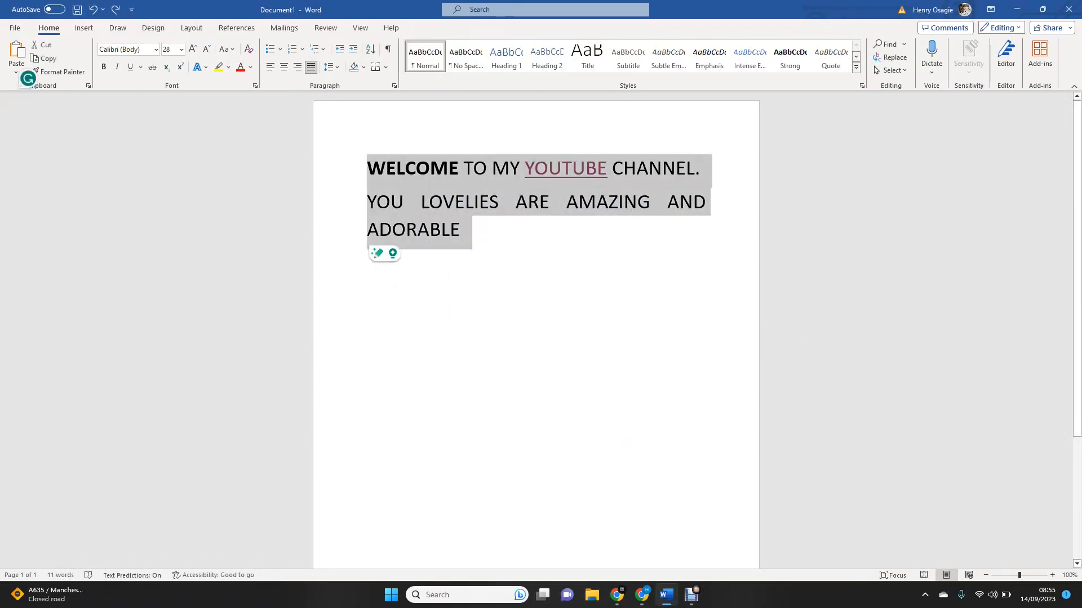
key("ctrl+s")
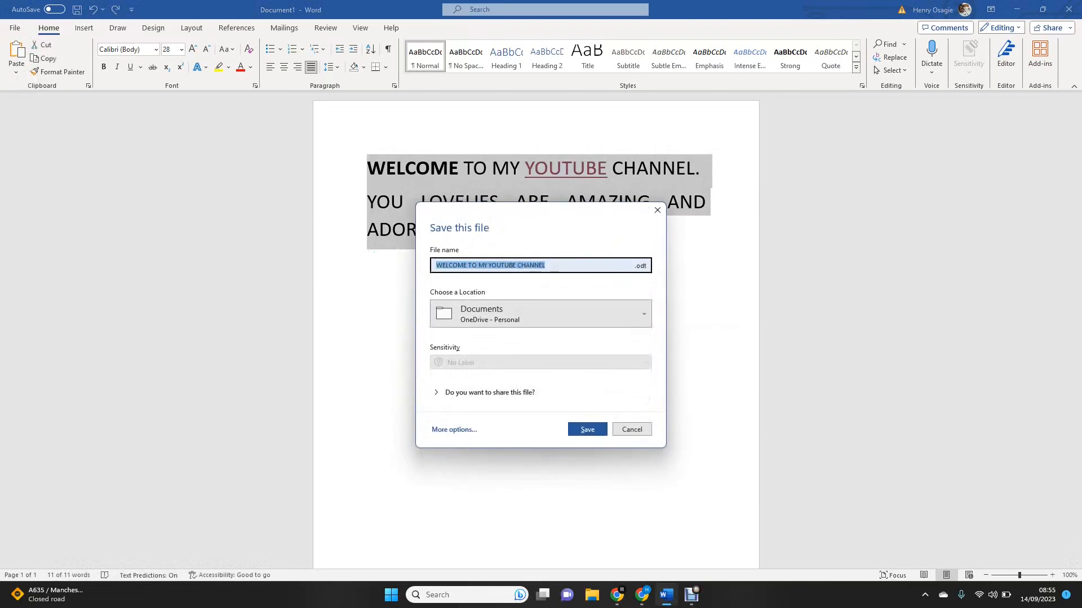
key("Escape")
key("ctrl+s")
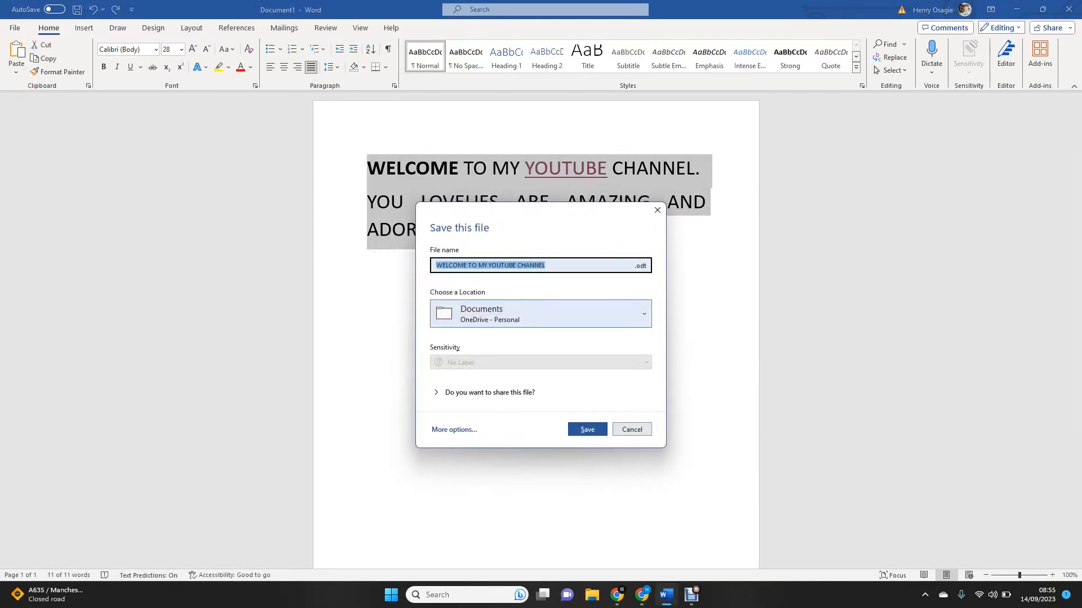
left_click(540, 313)
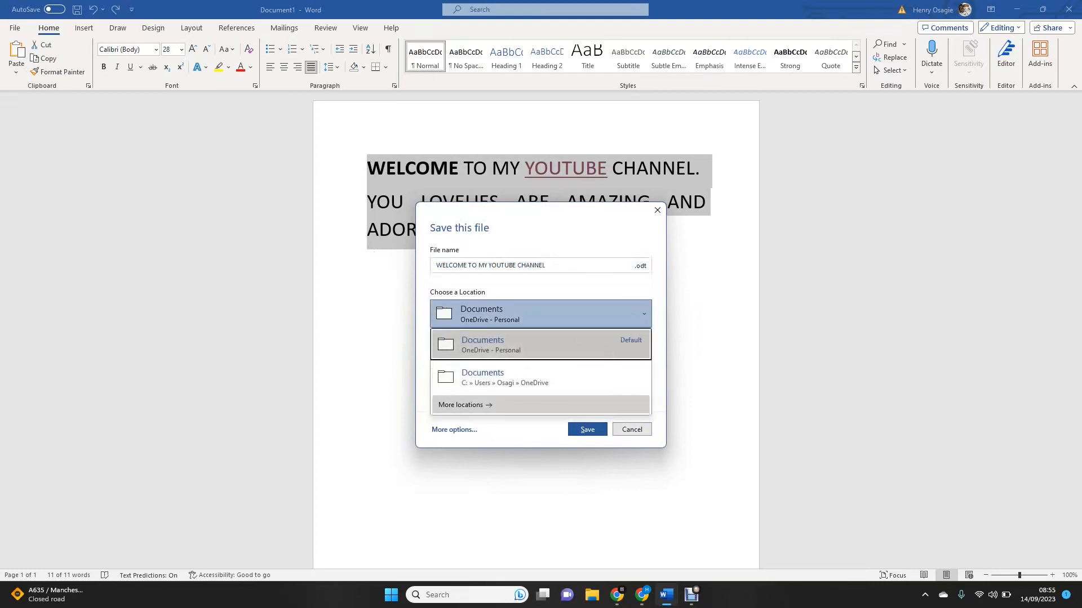
left_click(457, 349)
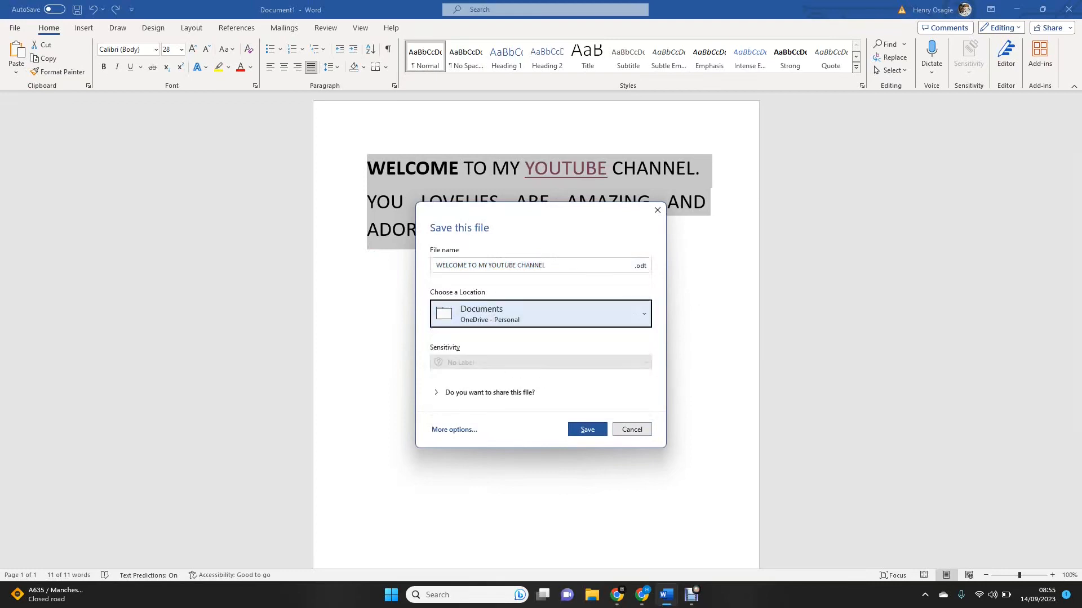
left_click(657, 210)
left_click(460, 230)
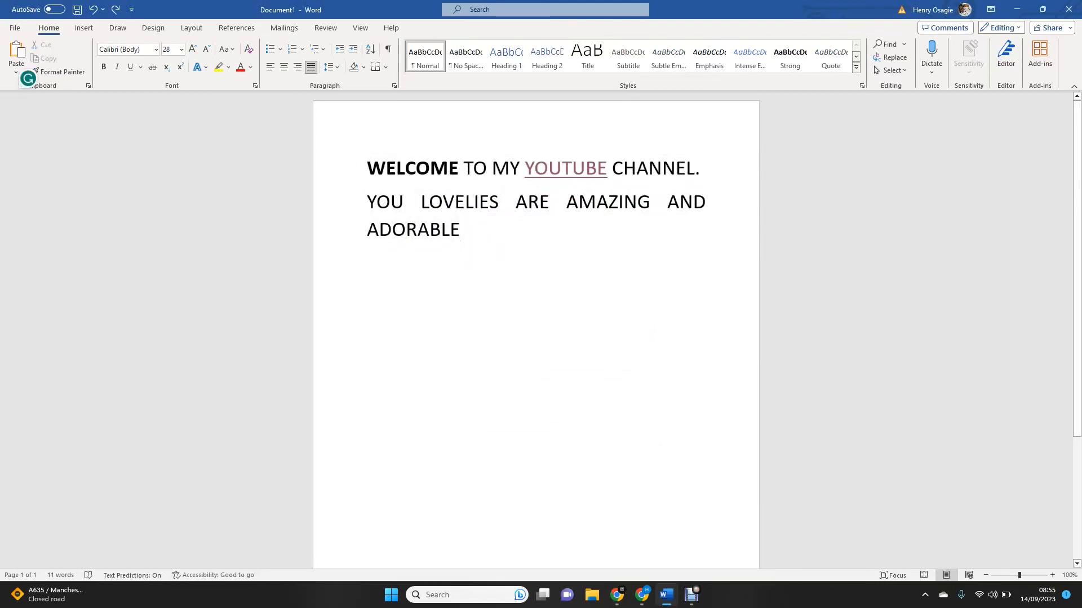
Step: Select all the text and increase its hanging indent seven times
key("ctrl+a")
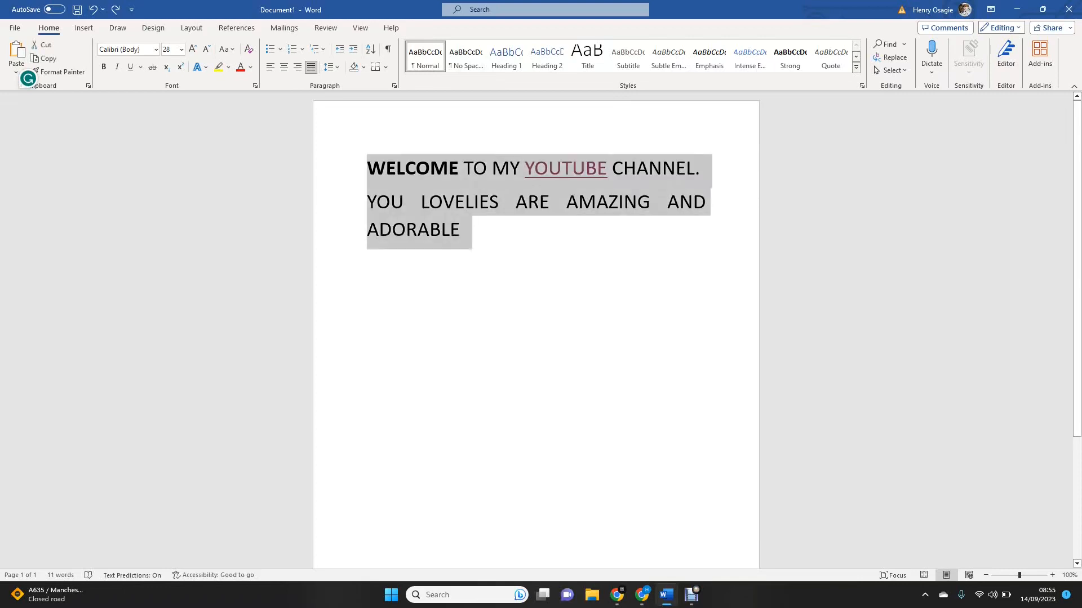
key("ctrl+t")
key("ctrl+t")
key("ctrl+t")
key("ctrl+t")
key("ctrl+t")
key("ctrl+t")
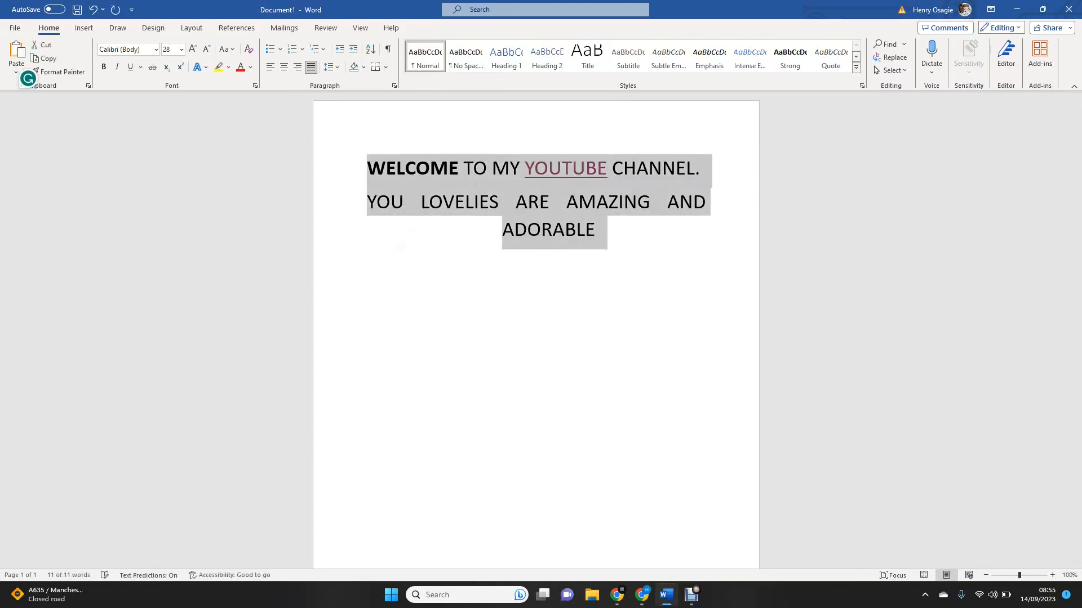
key("ctrl+t")
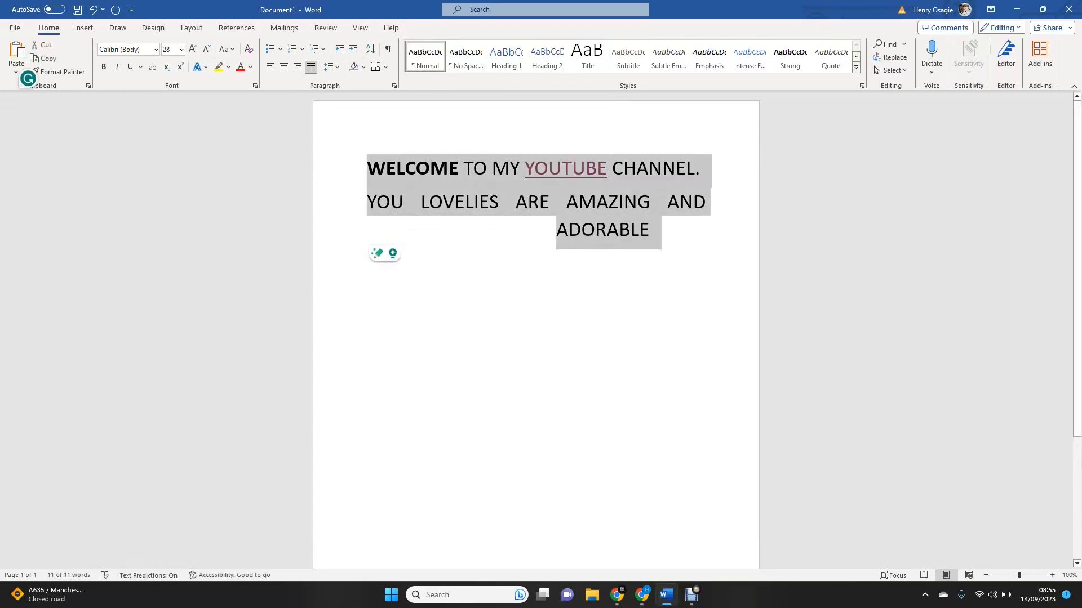
Step: Select all the text and reduce its hanging indent until the last line is back at the margin
left_click(556, 230)
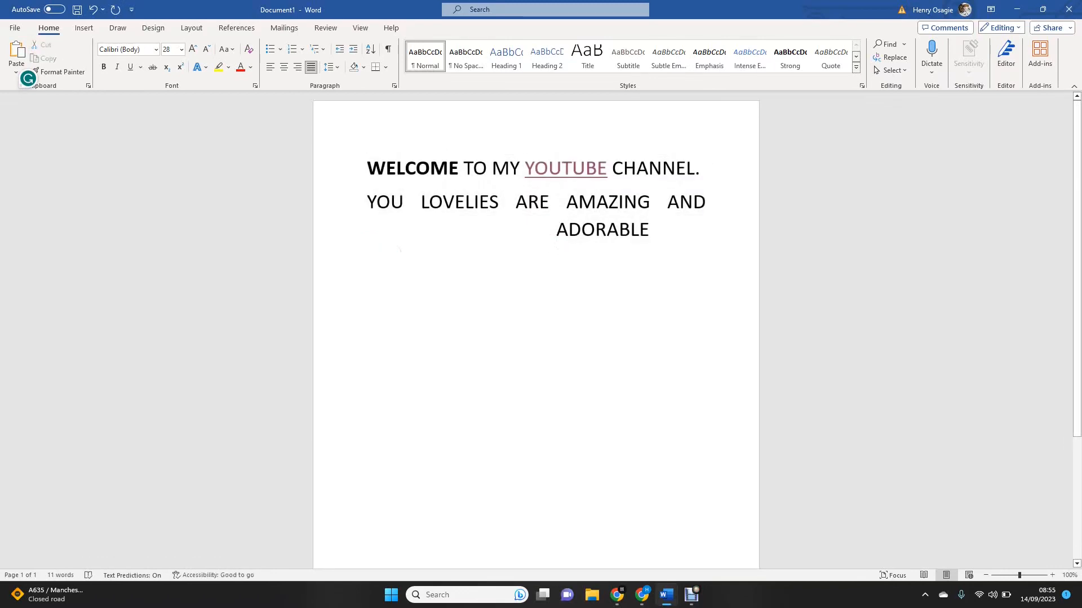
key("ctrl+shift+t")
key("ctrl+a")
key("ctrl+shift+t")
key("ctrl+shift+t")
key("ctrl+shift+t")
key("ctrl+shift+t")
key("ctrl+shift+t")
key("ctrl+shift+t")
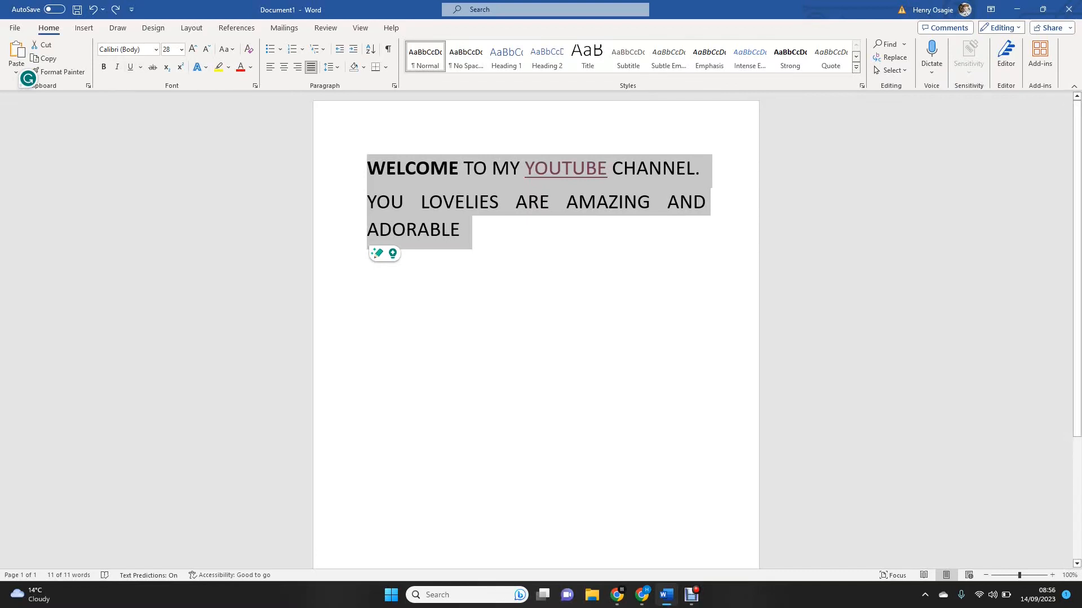
Step: Underline all the selected text, remove the underline again, and place the cursor after ADORABLE
key("ctrl+u")
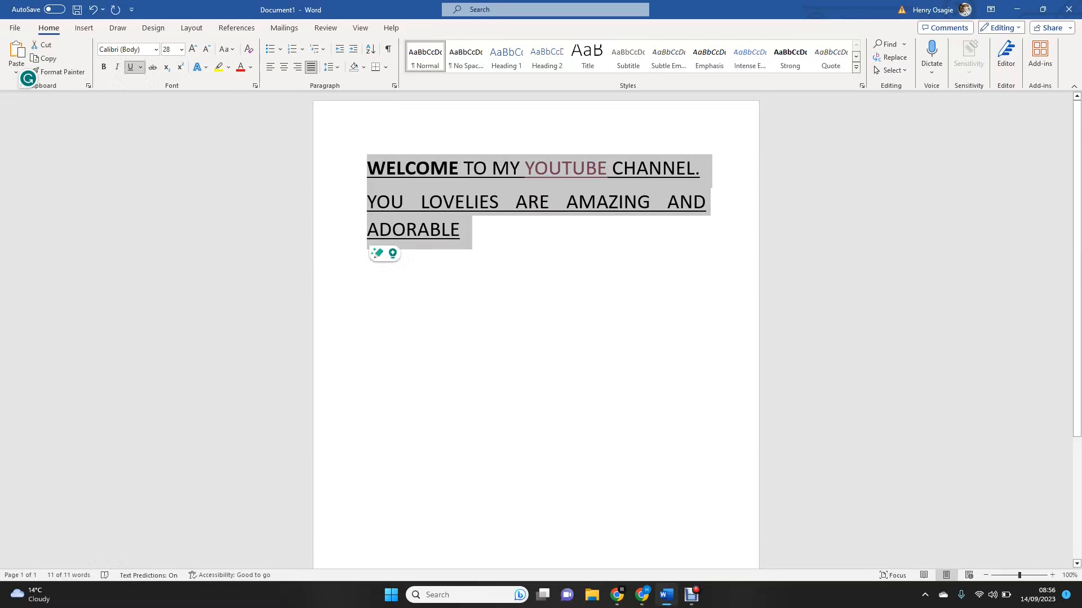
key("ctrl+u")
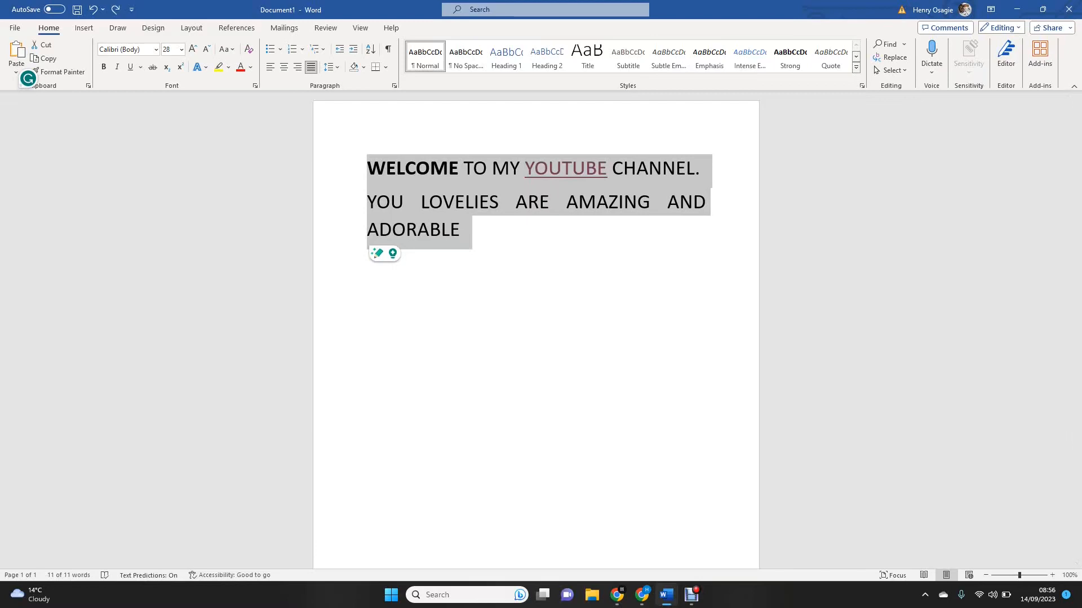
left_click(460, 230)
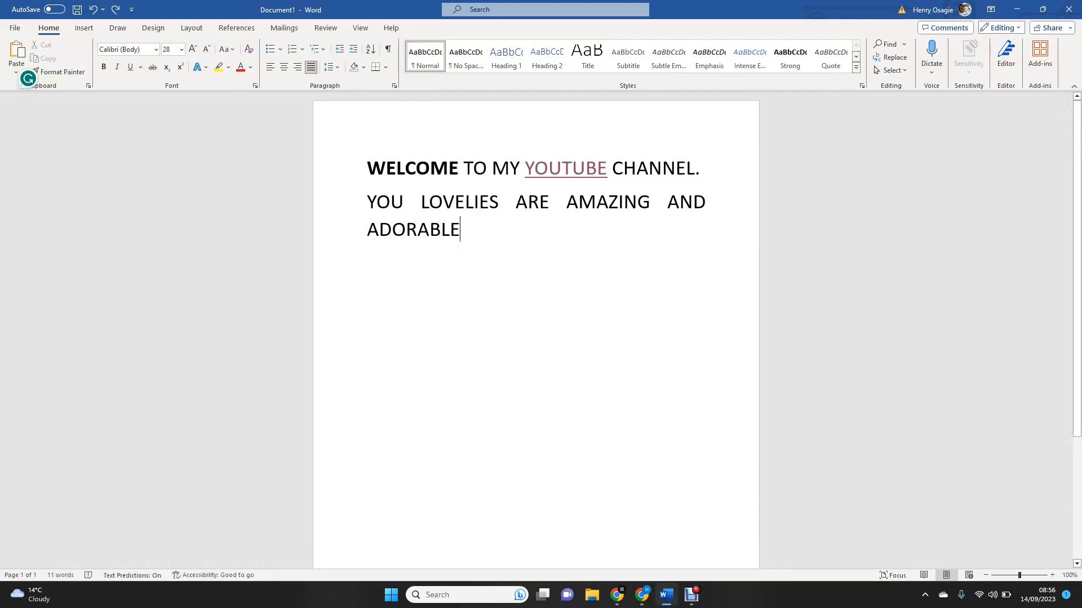
Step: Turn on underlining, add the word "cup" after ADORABLE, and underline all the text
key("ctrl+u")
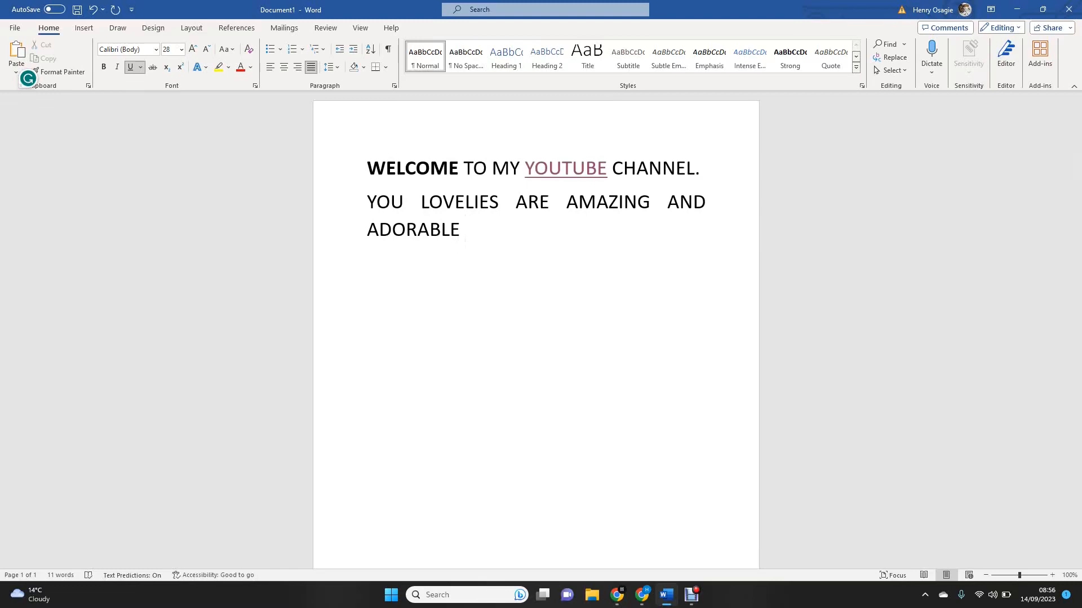
type("cup")
left_click_drag(368, 168, 554, 259)
key("ctrl+u")
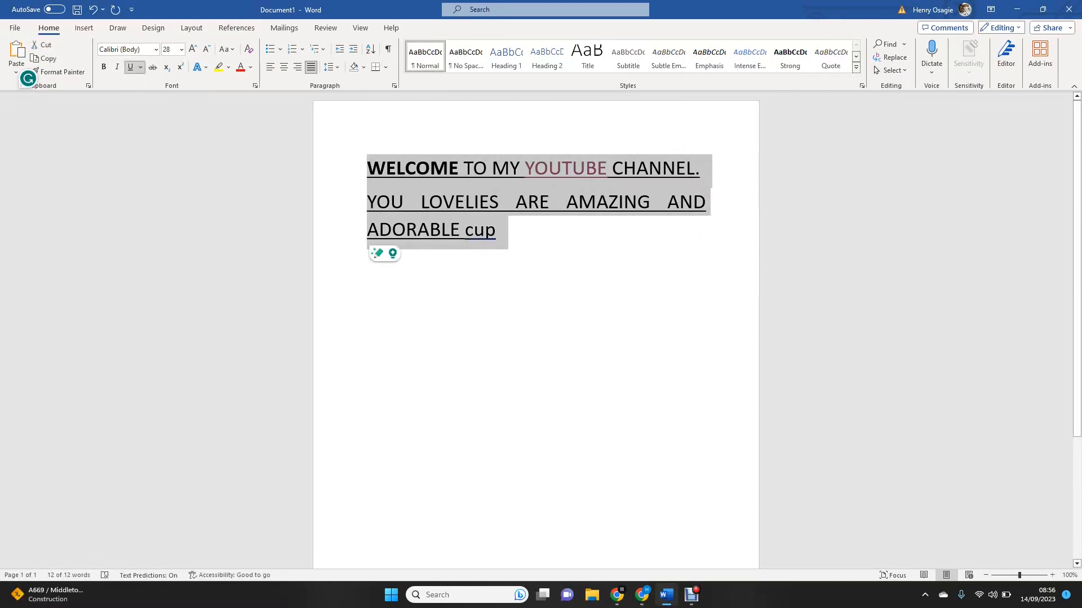
key("Right")
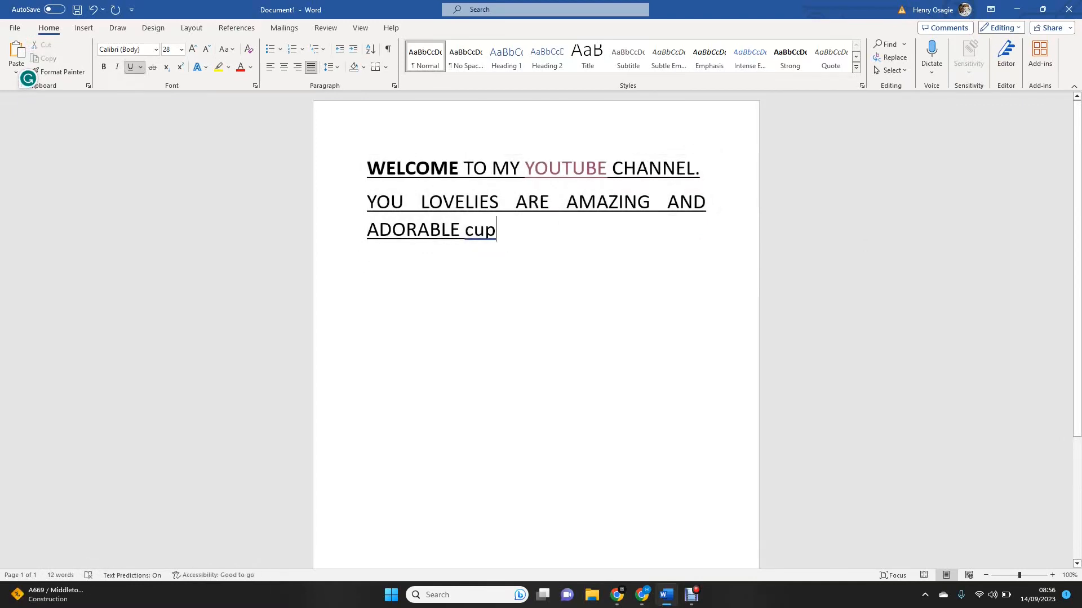
Step: Undo the underlining of the text and the added word "cup"
key("ctrl+z")
key("ctrl+z")
key("ctrl+z")
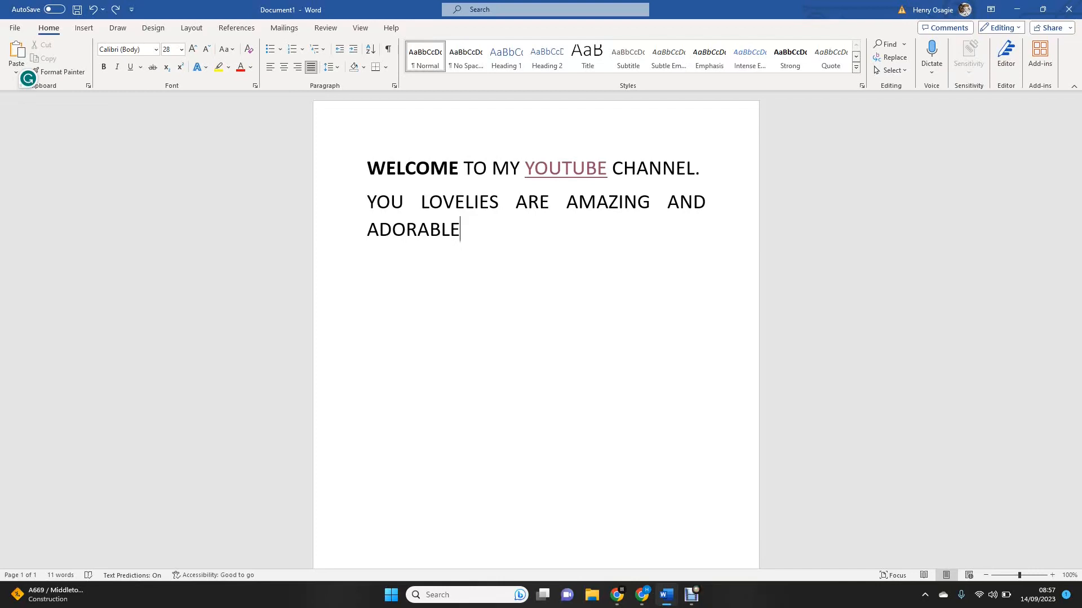
Step: Copy all the text and paste it into a new blank document
key("ctrl+a")
key("ctrl+c")
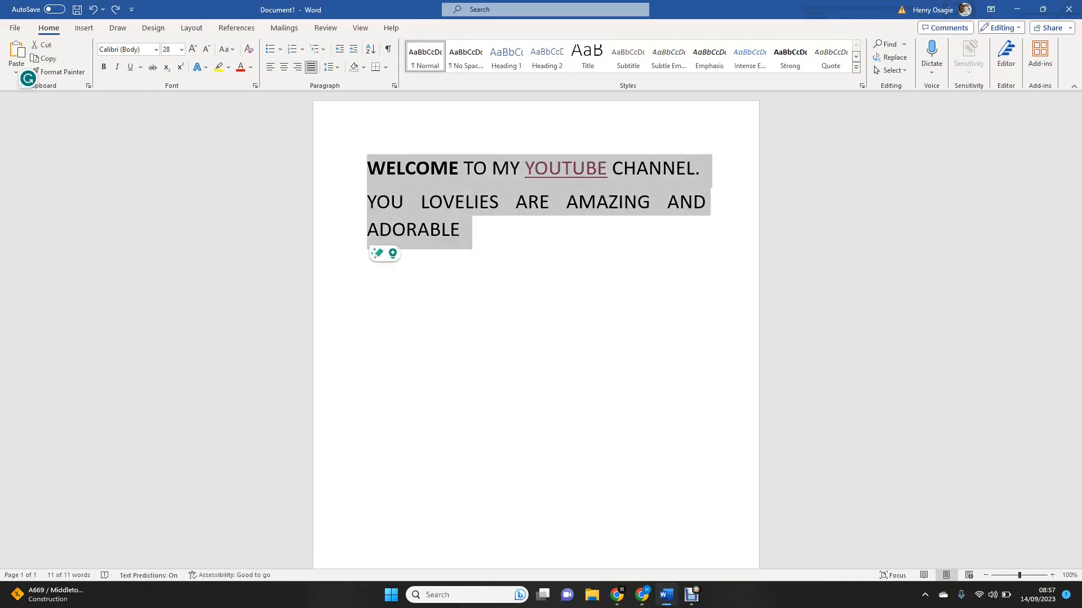
key("ctrl+d")
key("Escape")
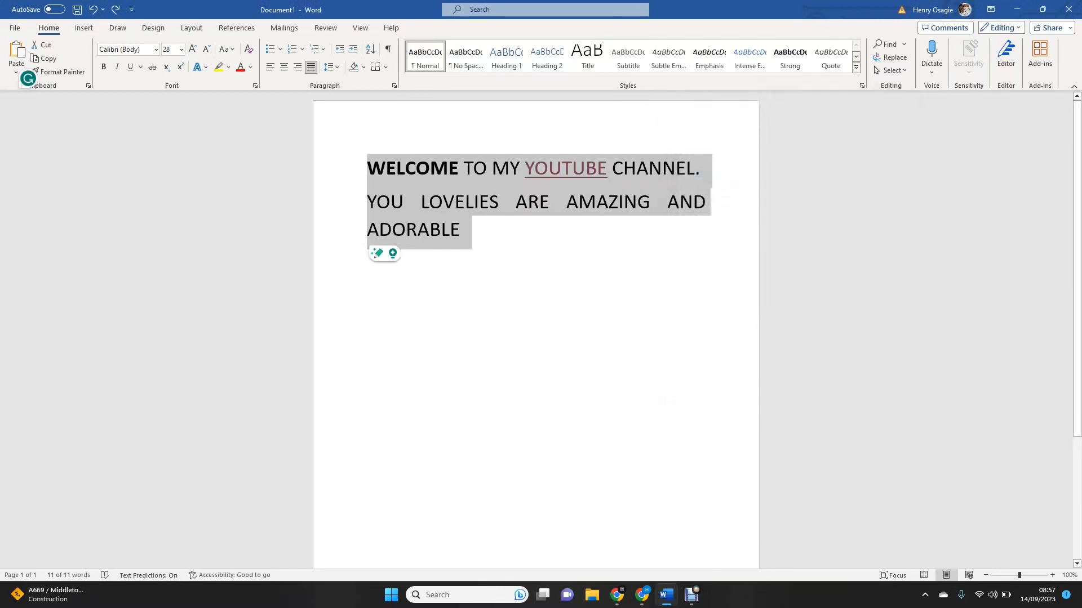
left_click(461, 230)
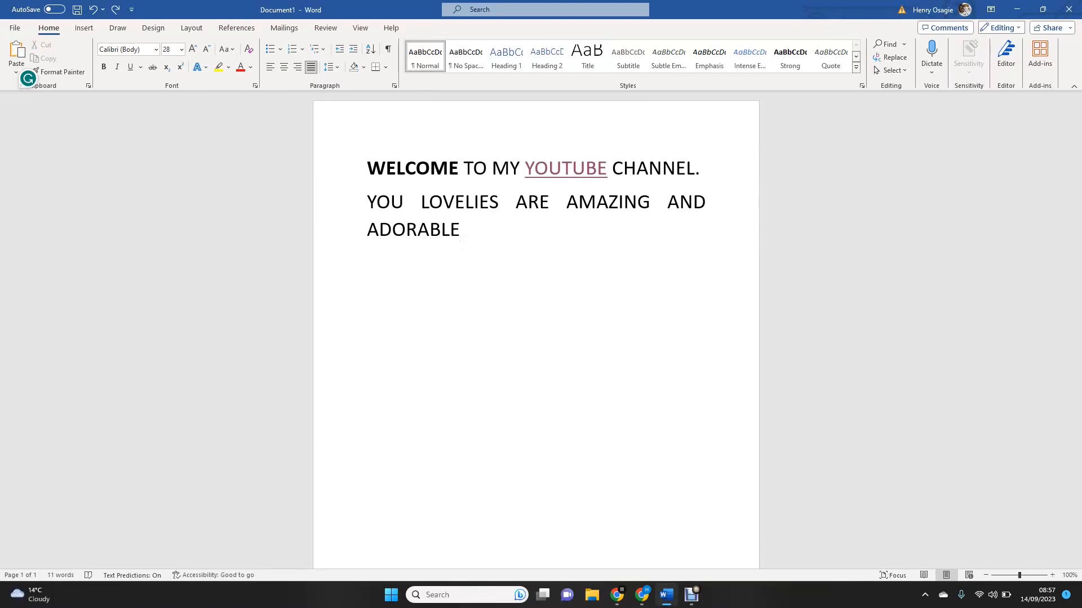
key("ctrl+n")
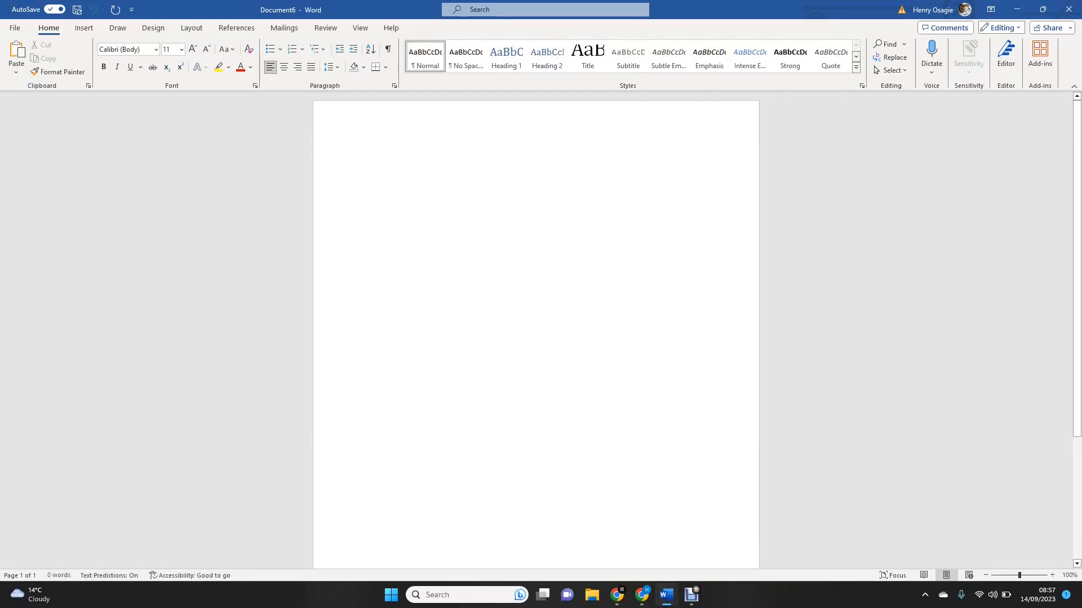
key("ctrl+v")
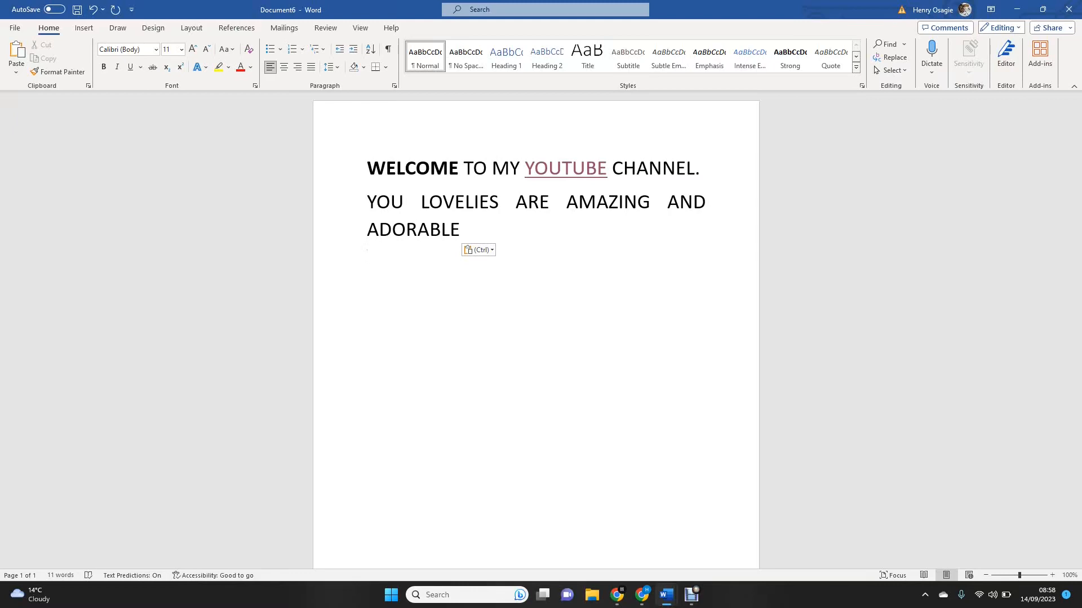
Step: Close the new document without saving it
left_click(1069, 9)
left_click(582, 402)
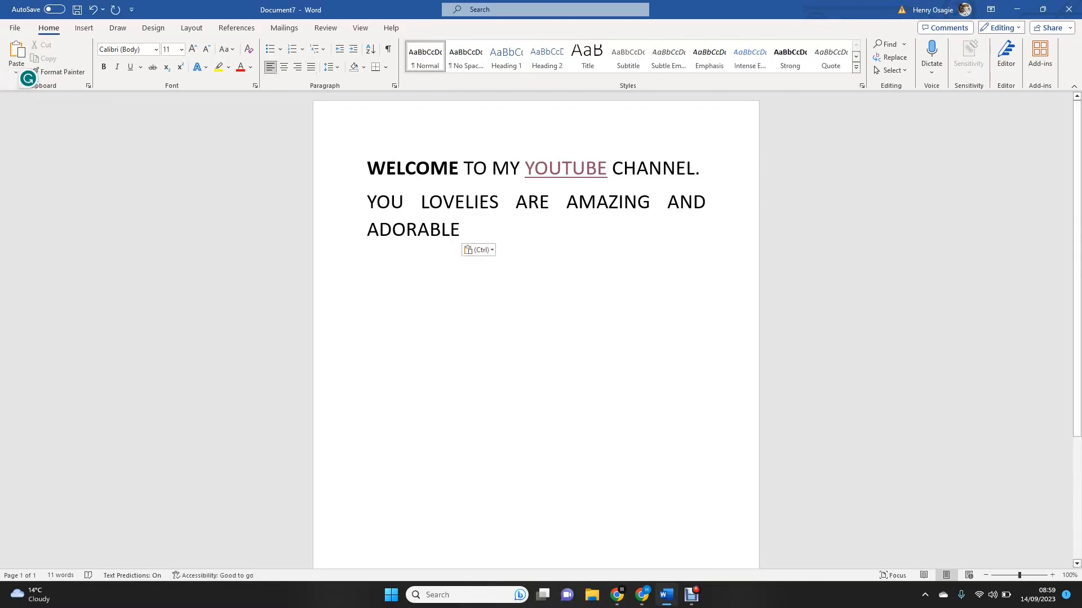
Step: Cut the word ADORABLE from the last line and paste it back after AND
left_click_drag(368, 231, 474, 233)
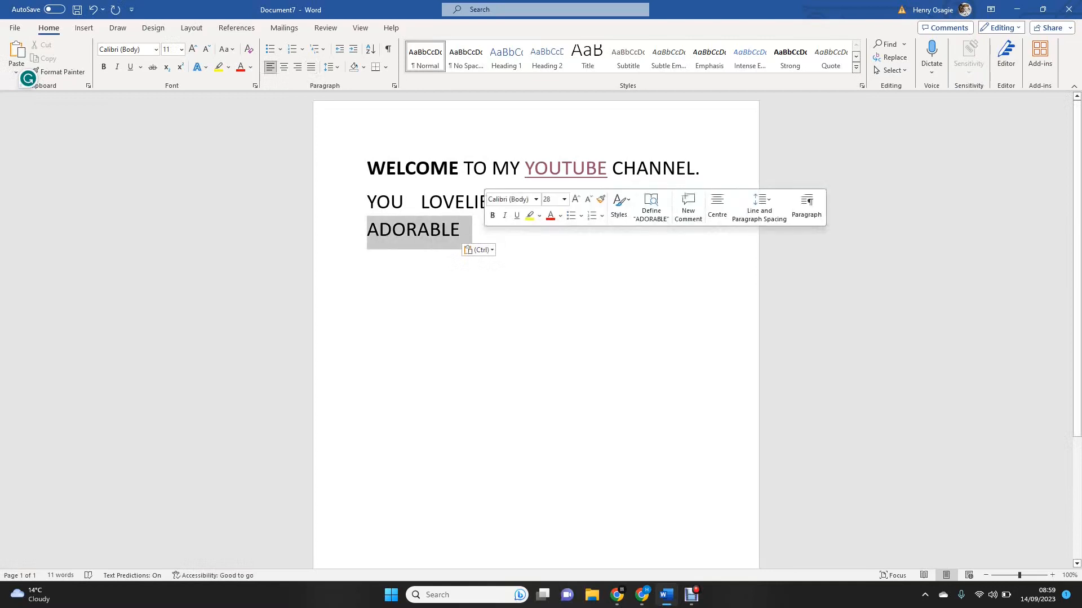
key("ctrl+x")
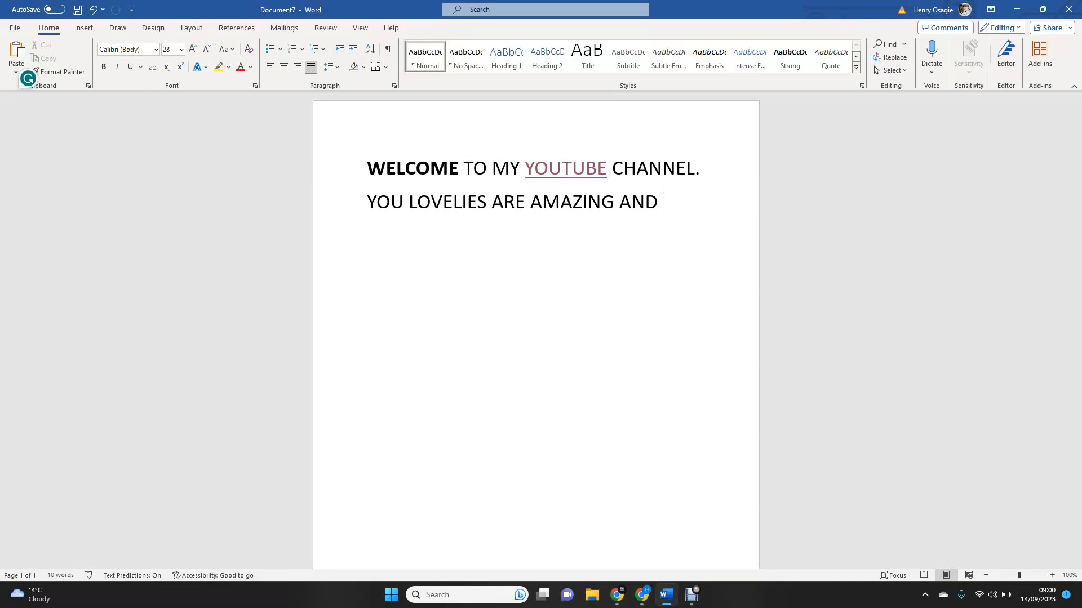
key("ctrl+v")
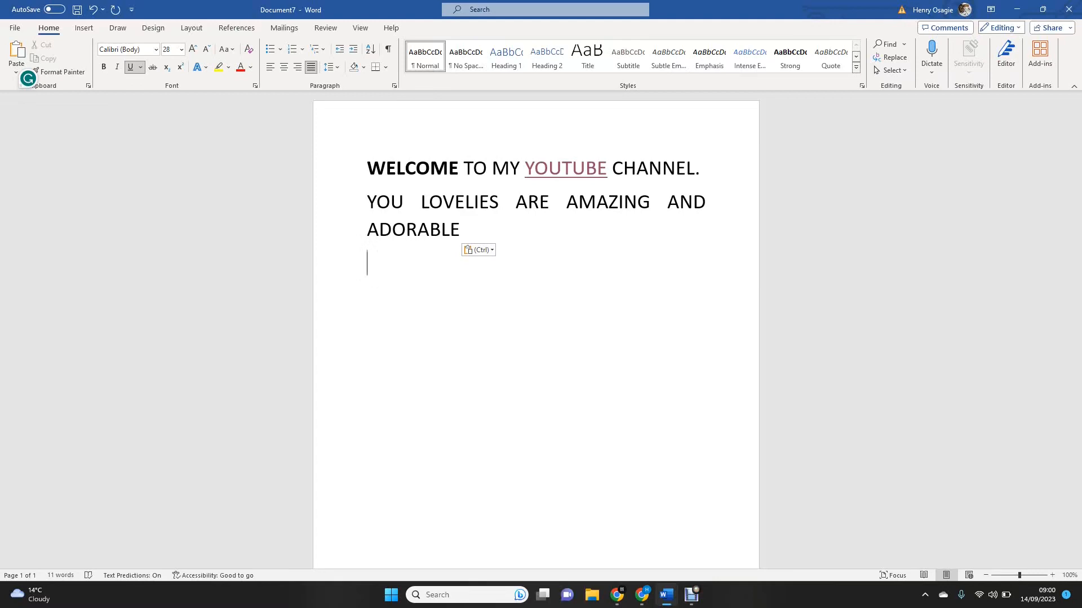
Step: Remove the empty line after the pasted word and add "cup cake" after ADORABLE, correcting the mistyped letters
key("BackSpace")
type("culkl")
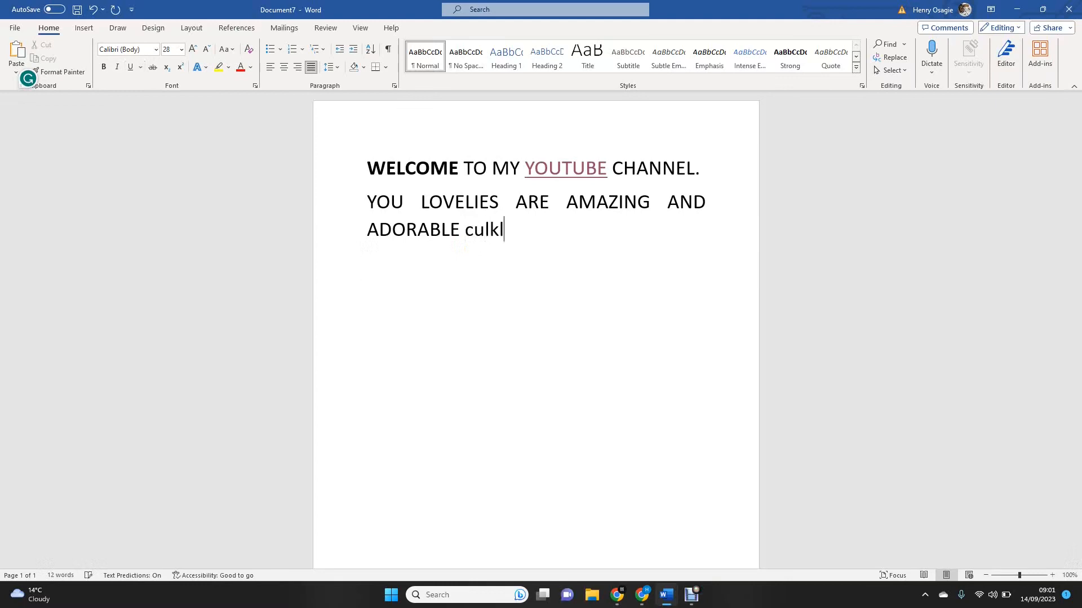
key("BackSpace")
key("BackSpace")
type("p")
type(" ca")
type("kj=")
key("BackSpace")
key("BackSpace")
type("e")
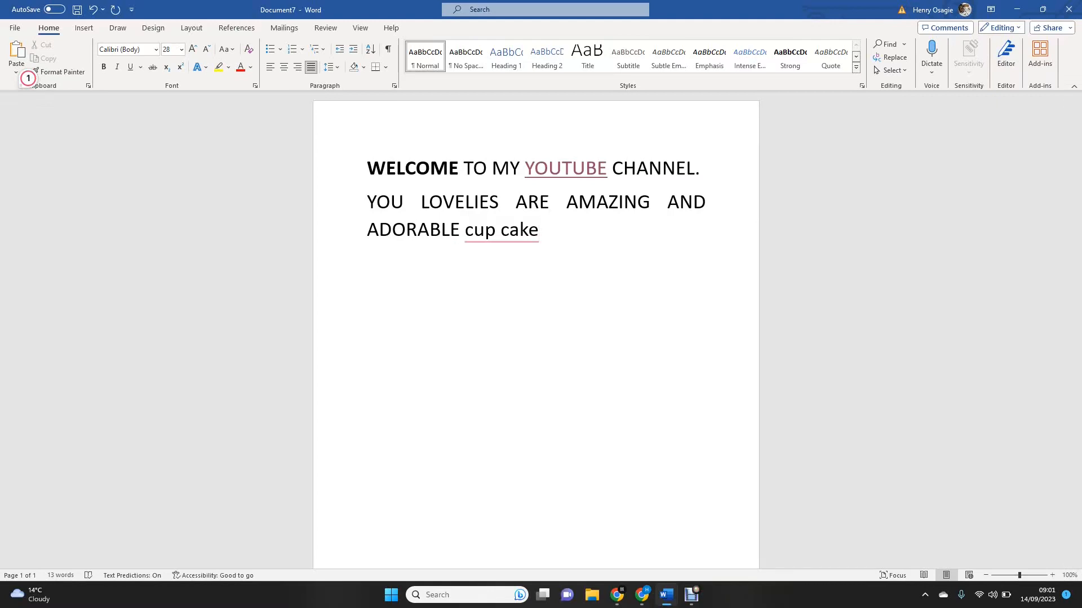
Step: Undo the added words "cup cake" and the pasting of ADORABLE, one change at a time
key("BackSpace")
type("j=")
key("BackSpace")
key("BackSpace")
key("BackSpace")
key("BackSpace")
key("BackSpace")
key("BackSpace")
key("BackSpace")
type("lk")
key("BackSpace")
key("BackSpace")
key("BackSpace")
key("BackSpace")
key("BackSpace")
key("BackSpace")
key("BackSpace")
key("BackSpace")
key("BackSpace")
key("BackSpace")
key("BackSpace")
key("BackSpace")
key("BackSpace")
key("BackSpace")
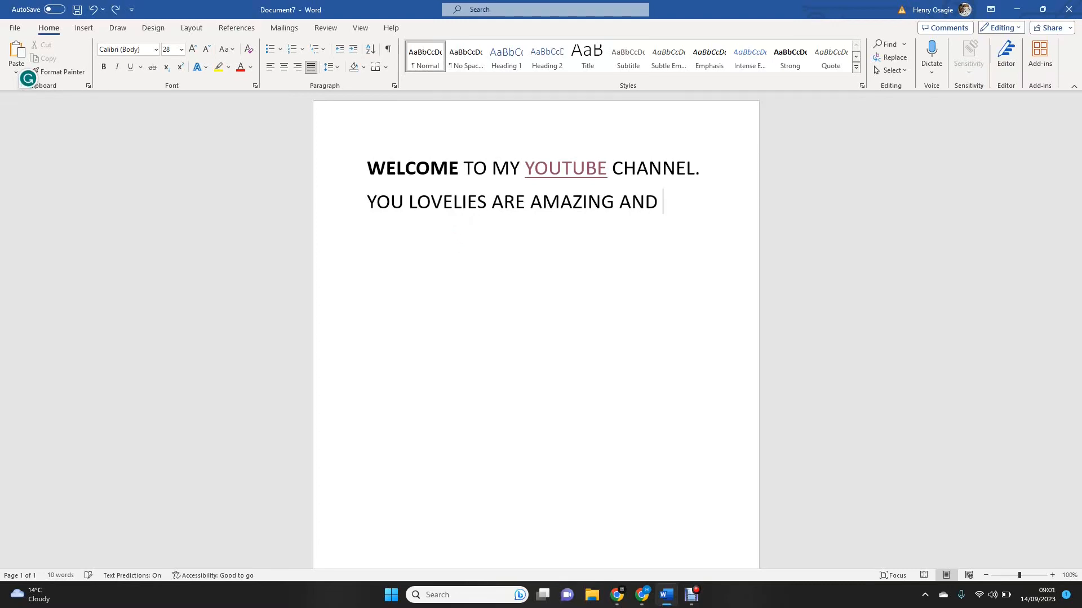
Step: Redo the undone changes one by one until ADORABLE and "cup cake" are restored
key("ctrl+z")
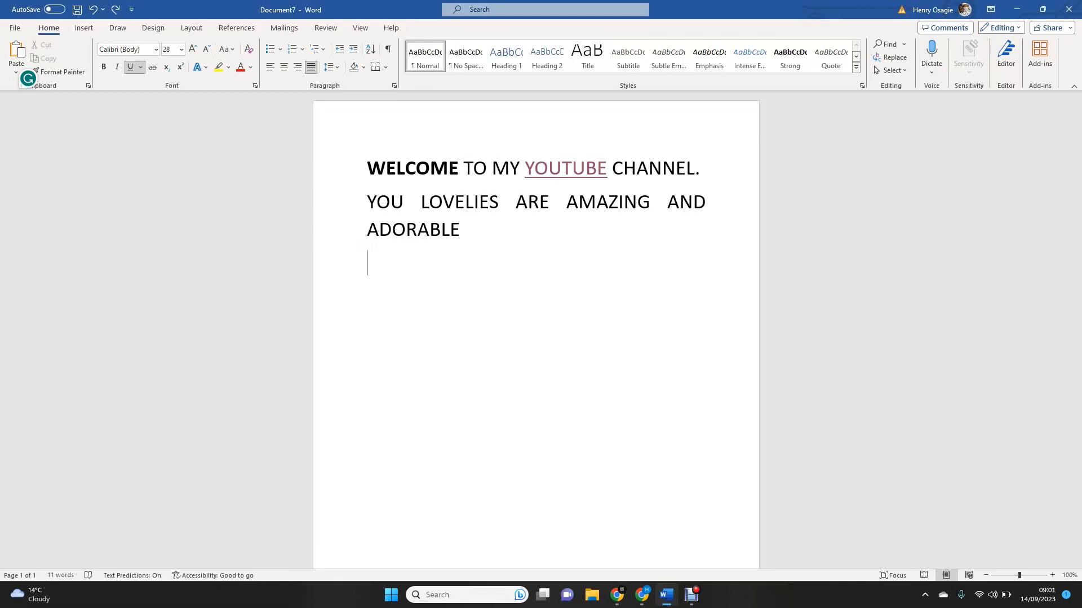
key("BackSpace")
type("culk")
key("BackSpace")
key("BackSpace")
type("p cakj=")
key("BackSpace")
key("BackSpace")
type("e")
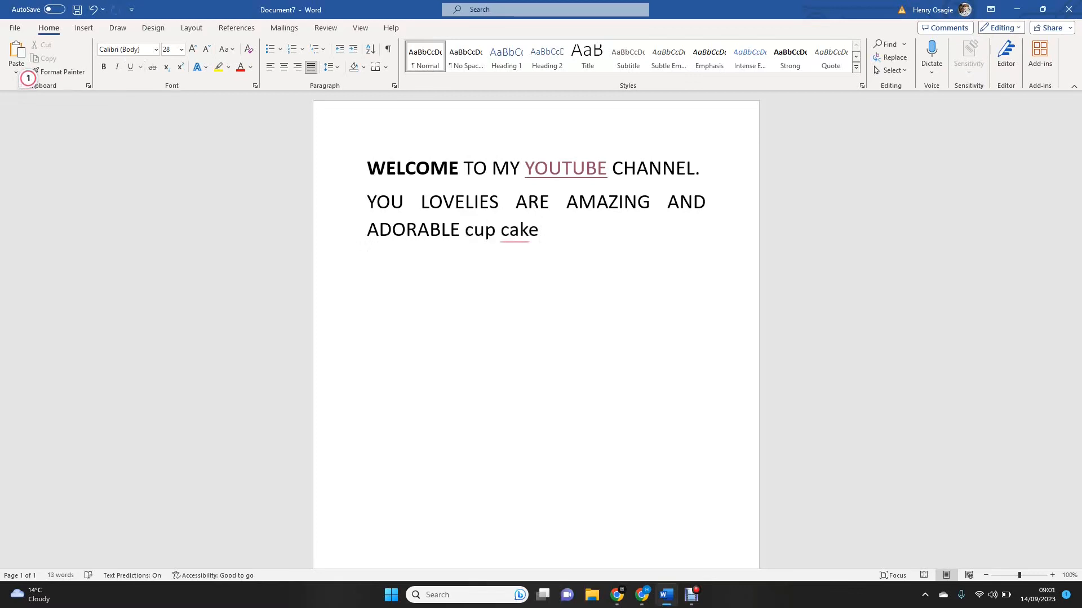